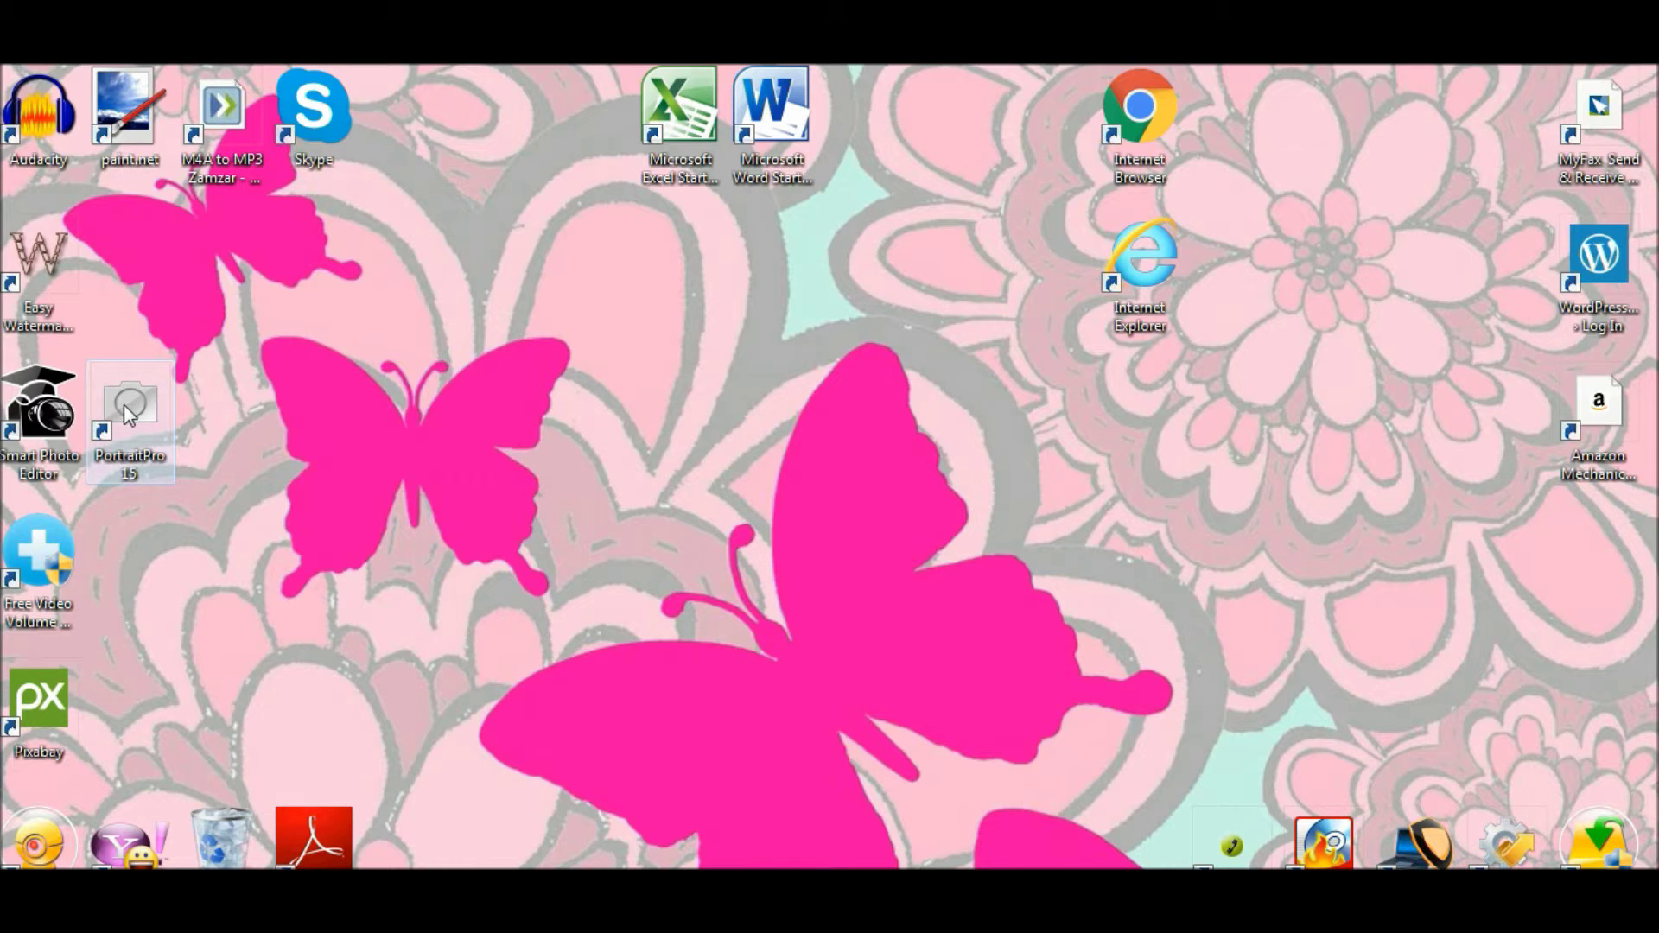
# Launch PortraitPro 15 and load the Girl Face photo from the Pictures library
pyautogui.doubleClick(123, 404)
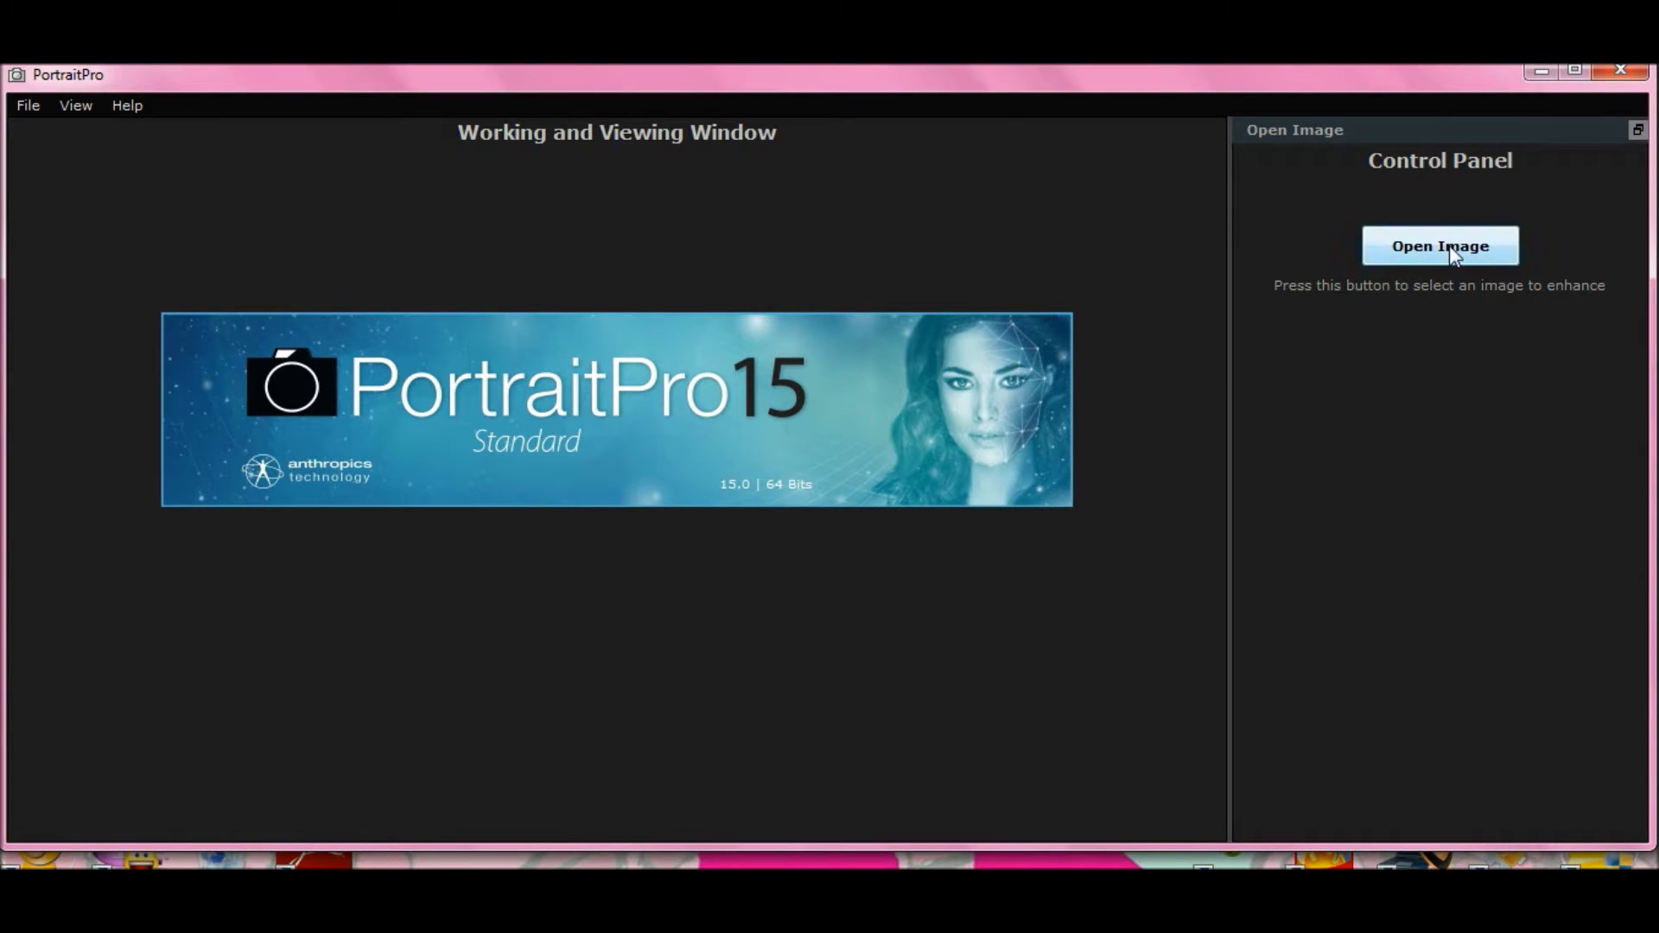
pyautogui.click(1448, 245)
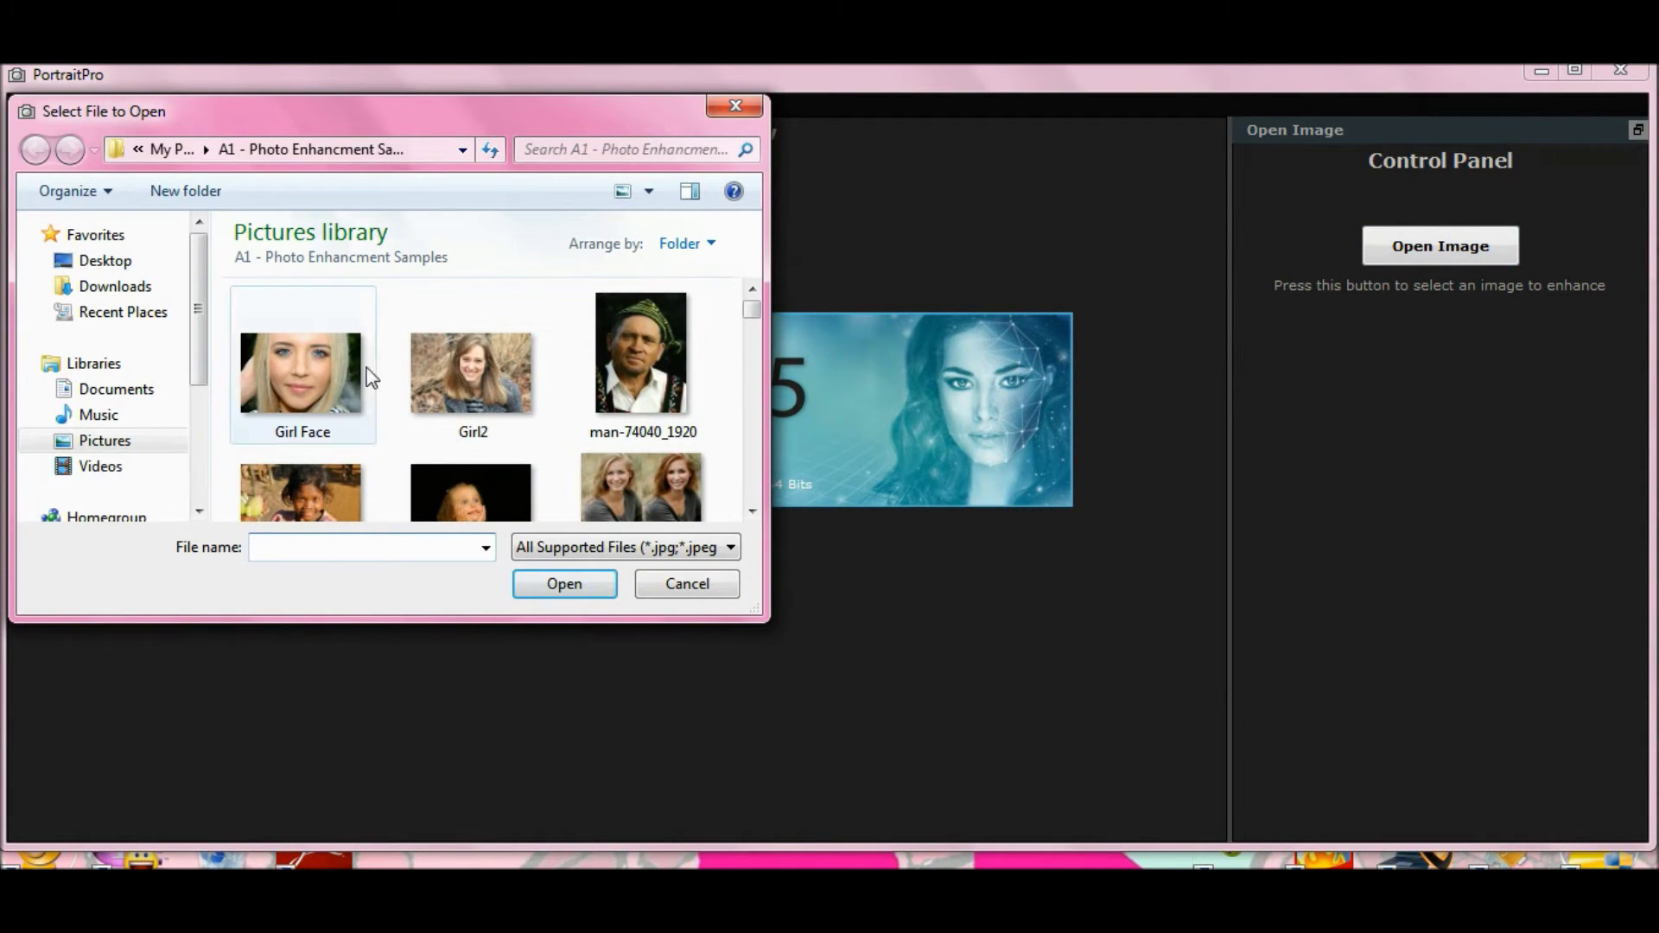
pyautogui.doubleClick(322, 361)
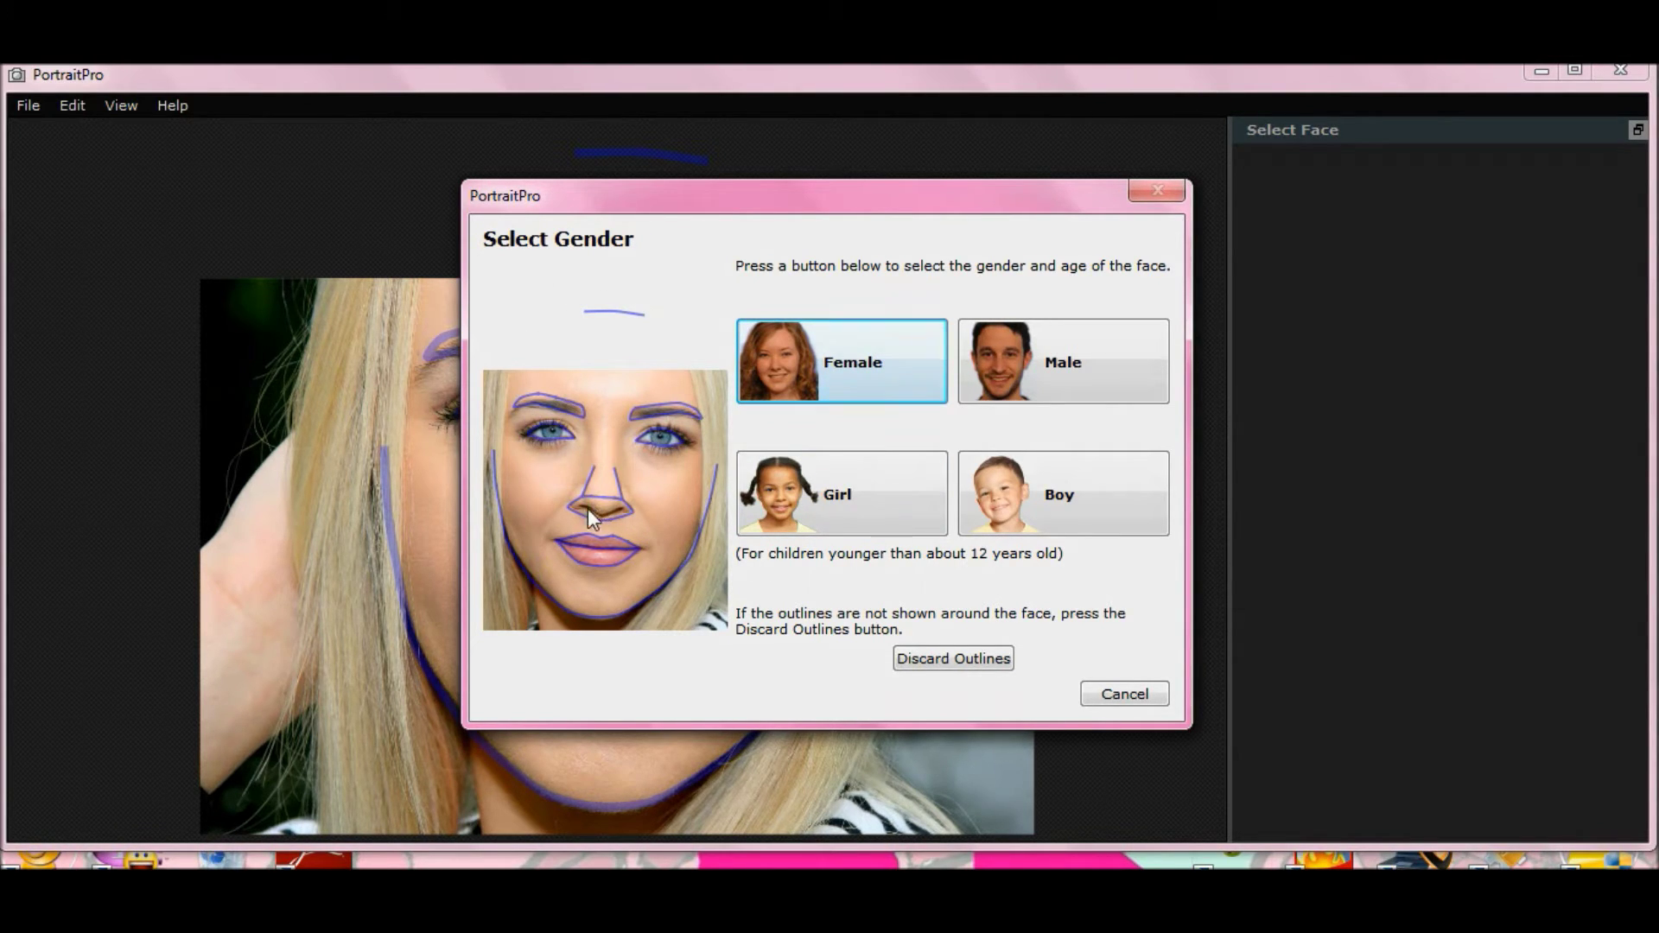
# Mark the face as Female and switch to the View After Only display
pyautogui.click(842, 367)
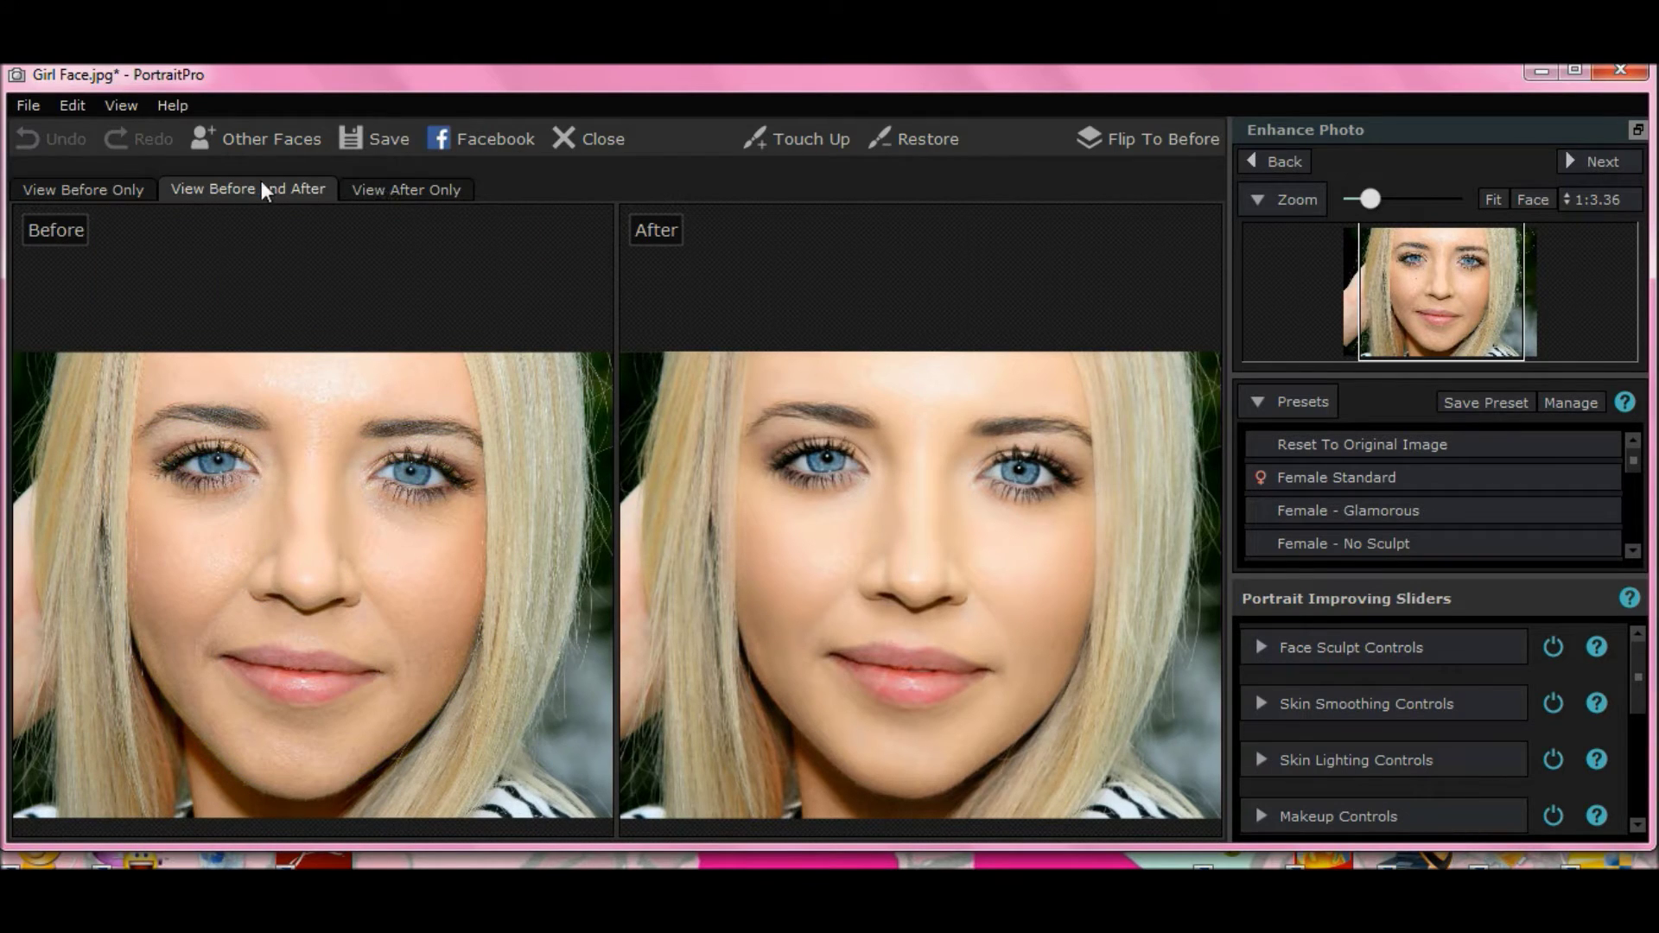
pyautogui.click(380, 198)
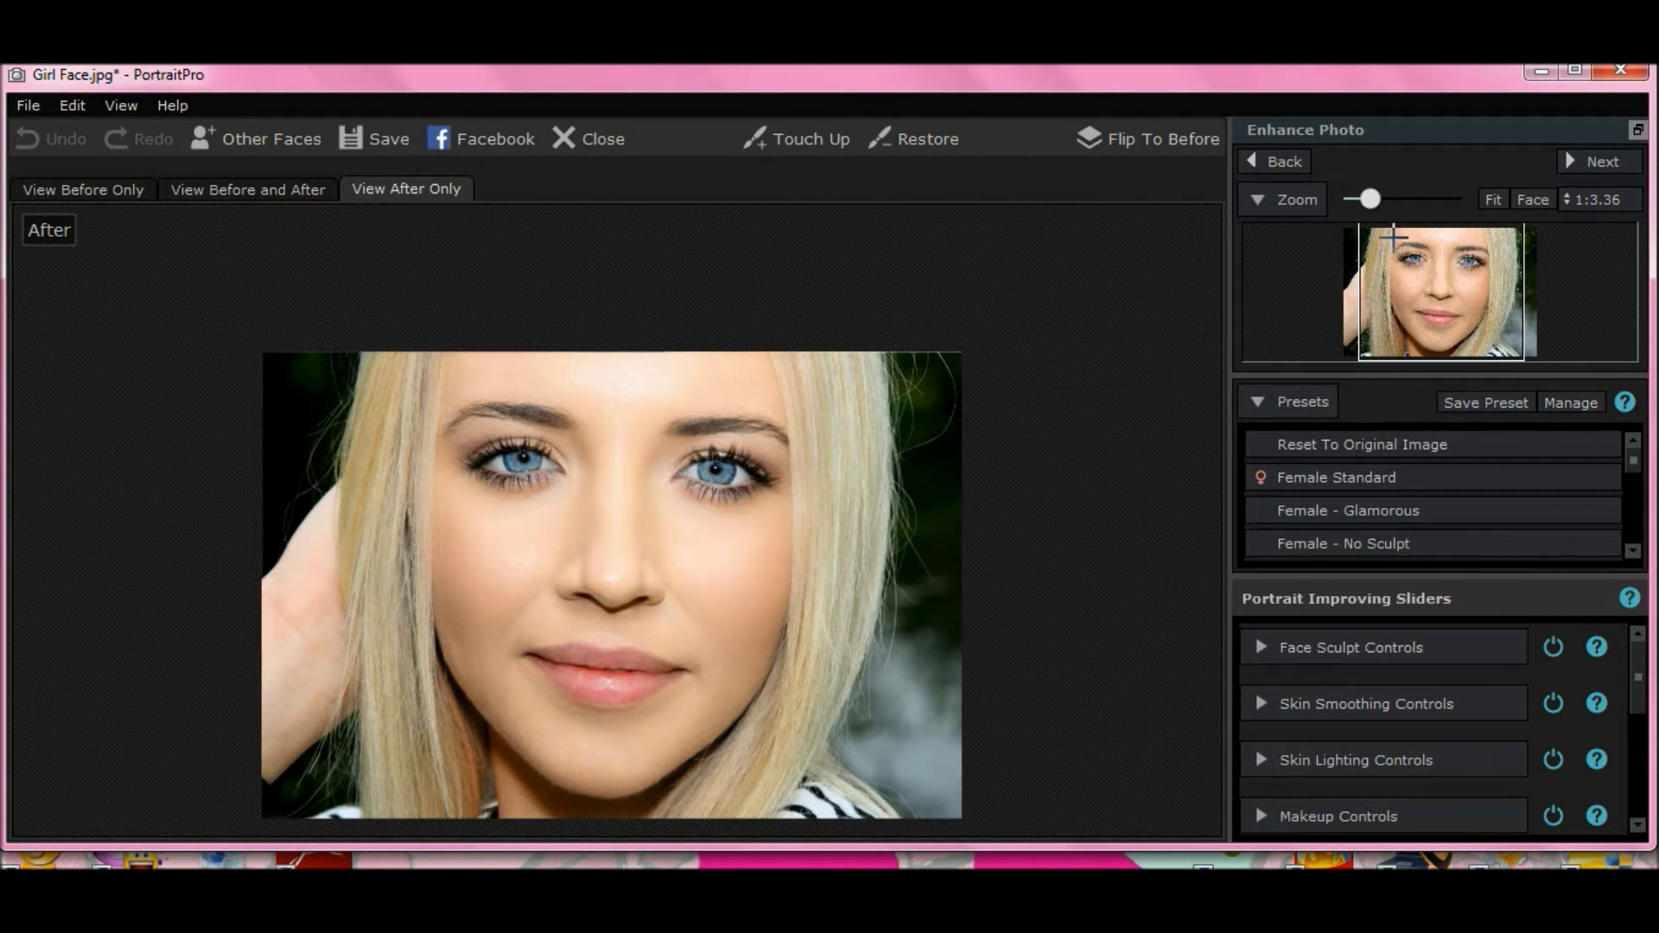
# Zoom in closely and centre the view on both eyes and eyebrows
pyautogui.moveTo(1365, 198)
pyautogui.mouseDown()
pyautogui.moveTo(1443, 196)
pyautogui.moveTo(1359, 199)
pyautogui.moveTo(1398, 200)
pyautogui.mouseUp()
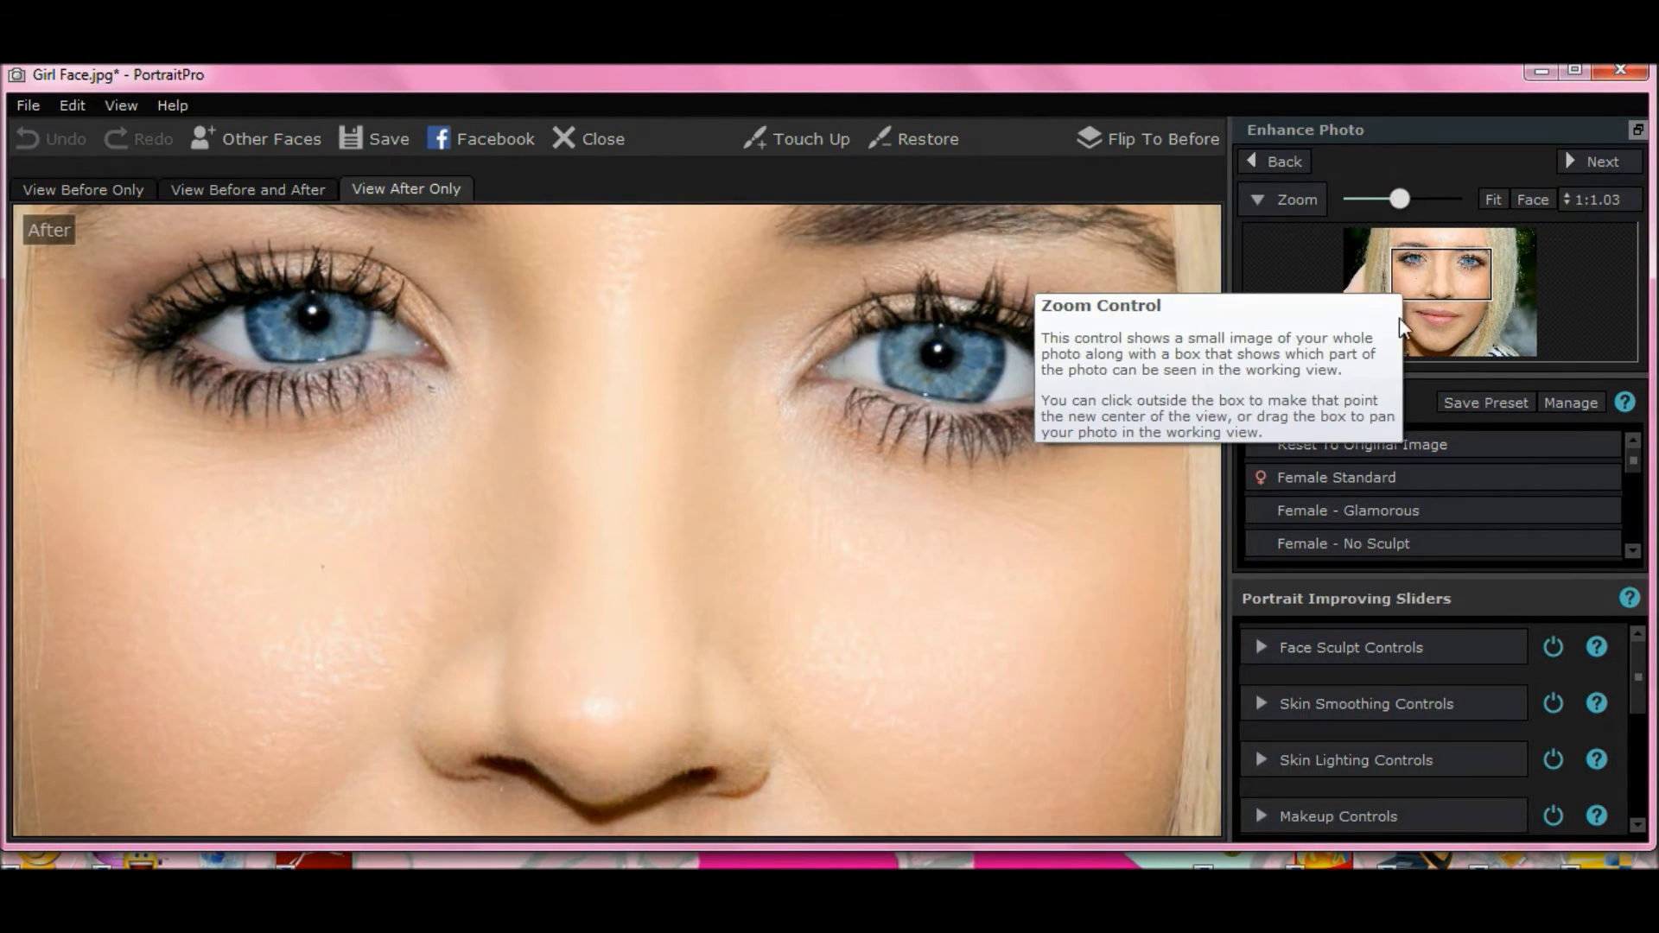
pyautogui.moveTo(1473, 281); pyautogui.dragTo(1468, 258)
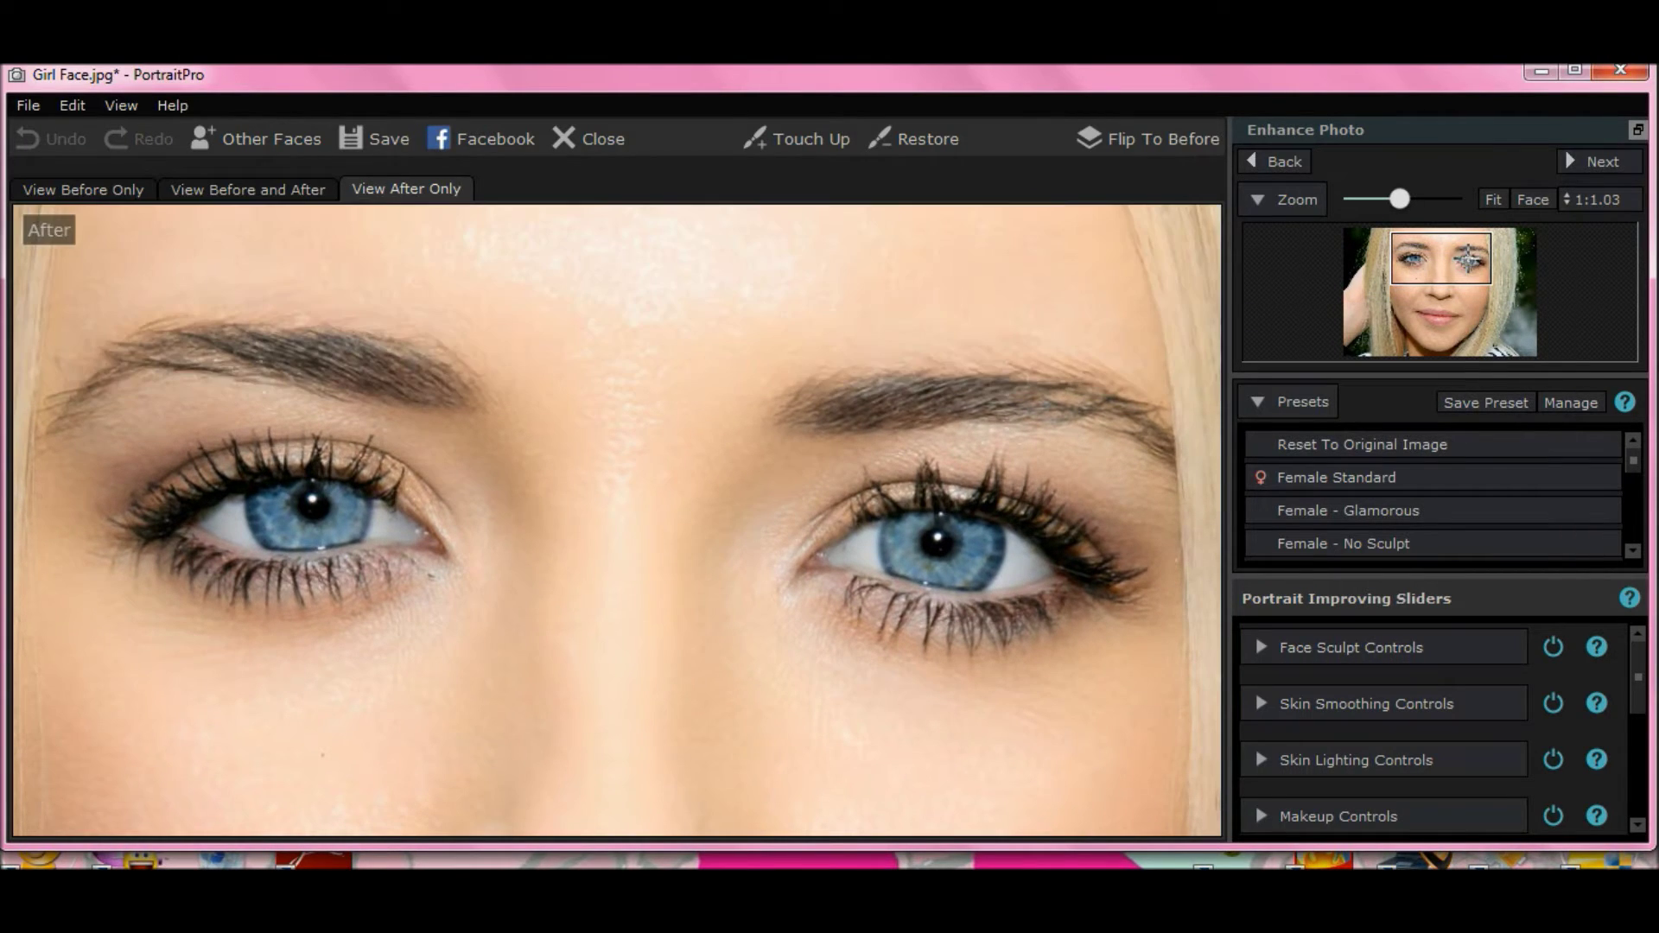
pyautogui.moveTo(1468, 258); pyautogui.dragTo(1468, 258)
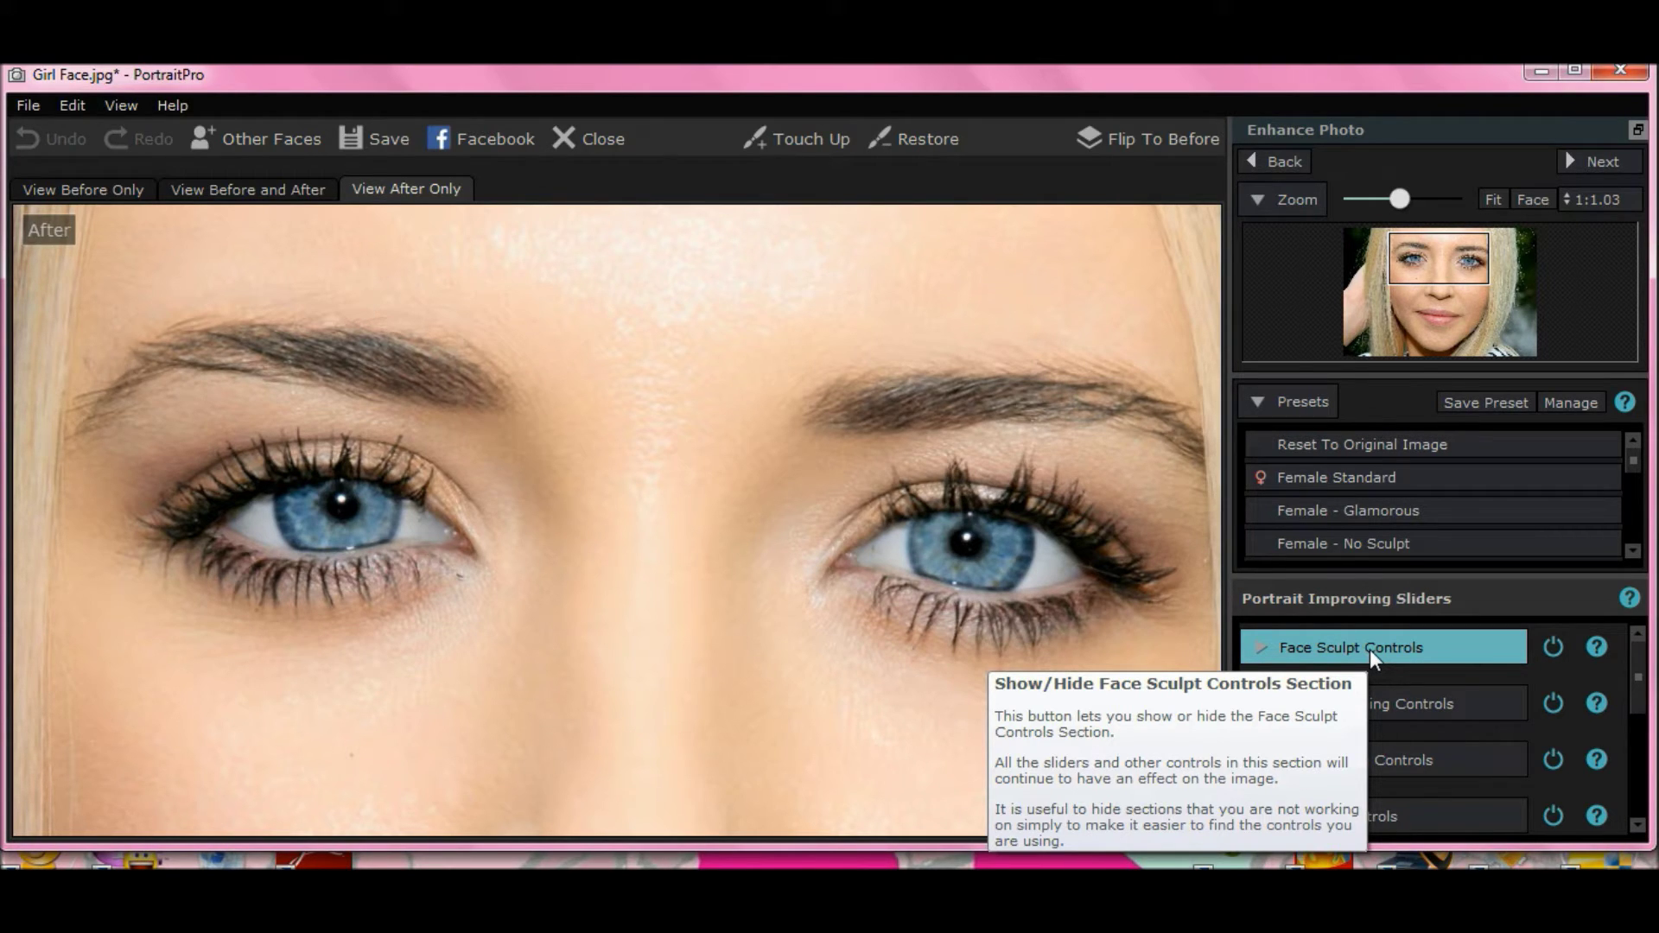
# In Face Sculpt Controls, set Eyes to 100 and Eye Widening to 57
pyautogui.click(1370, 650)
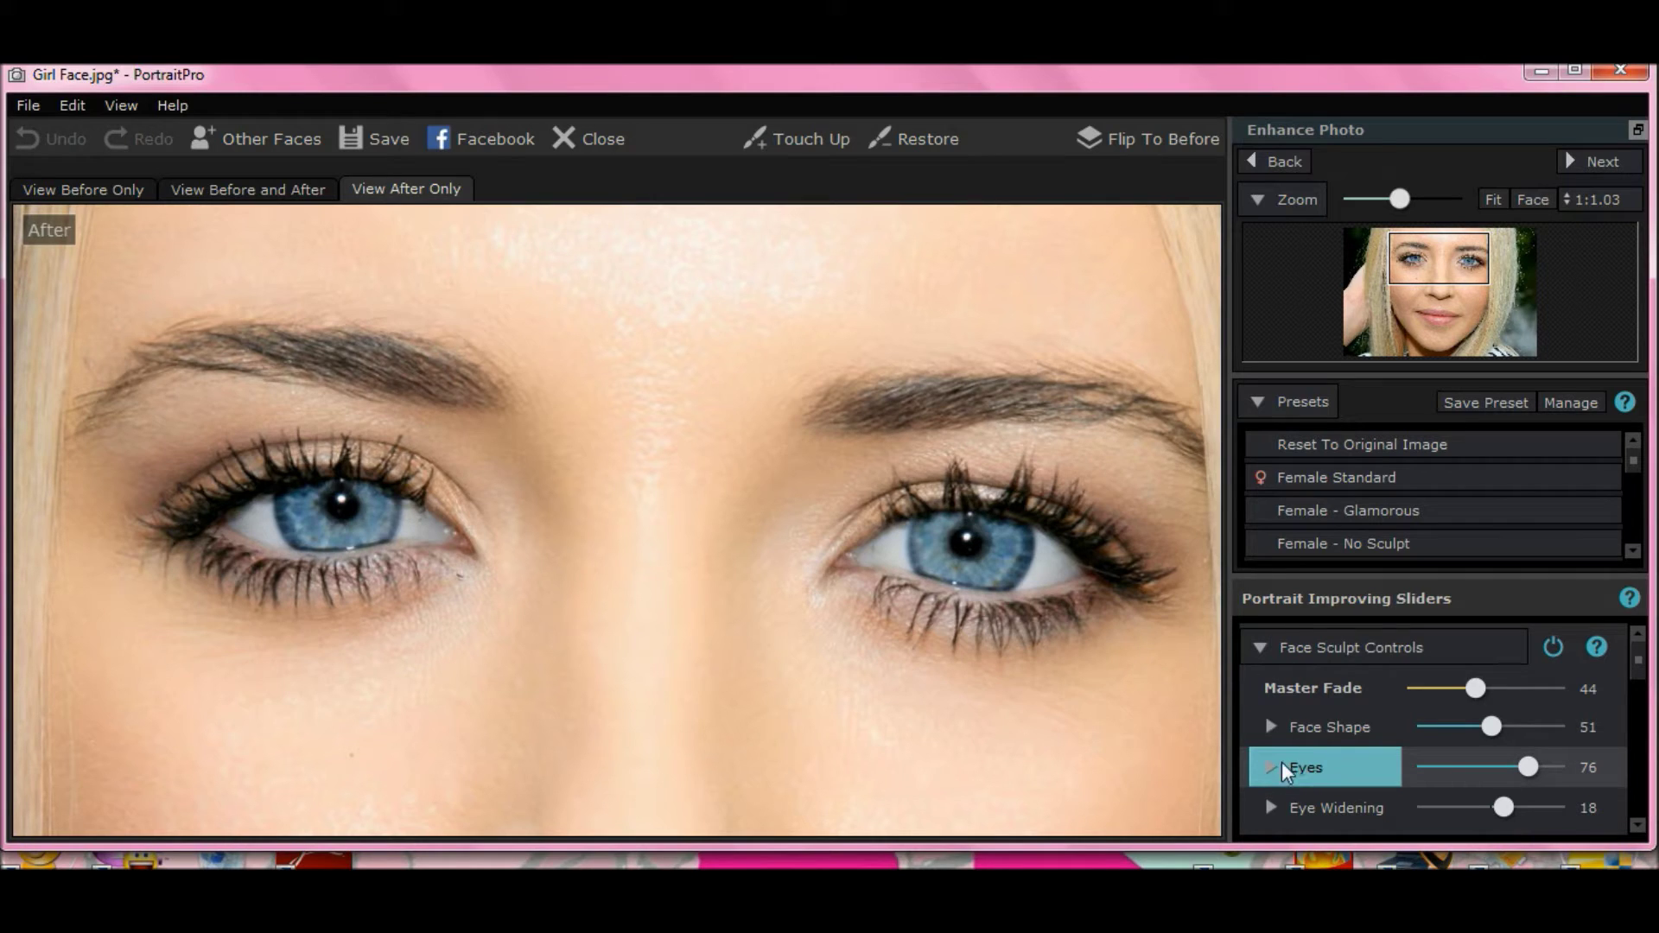
pyautogui.moveTo(1527, 767); pyautogui.dragTo(1618, 758)
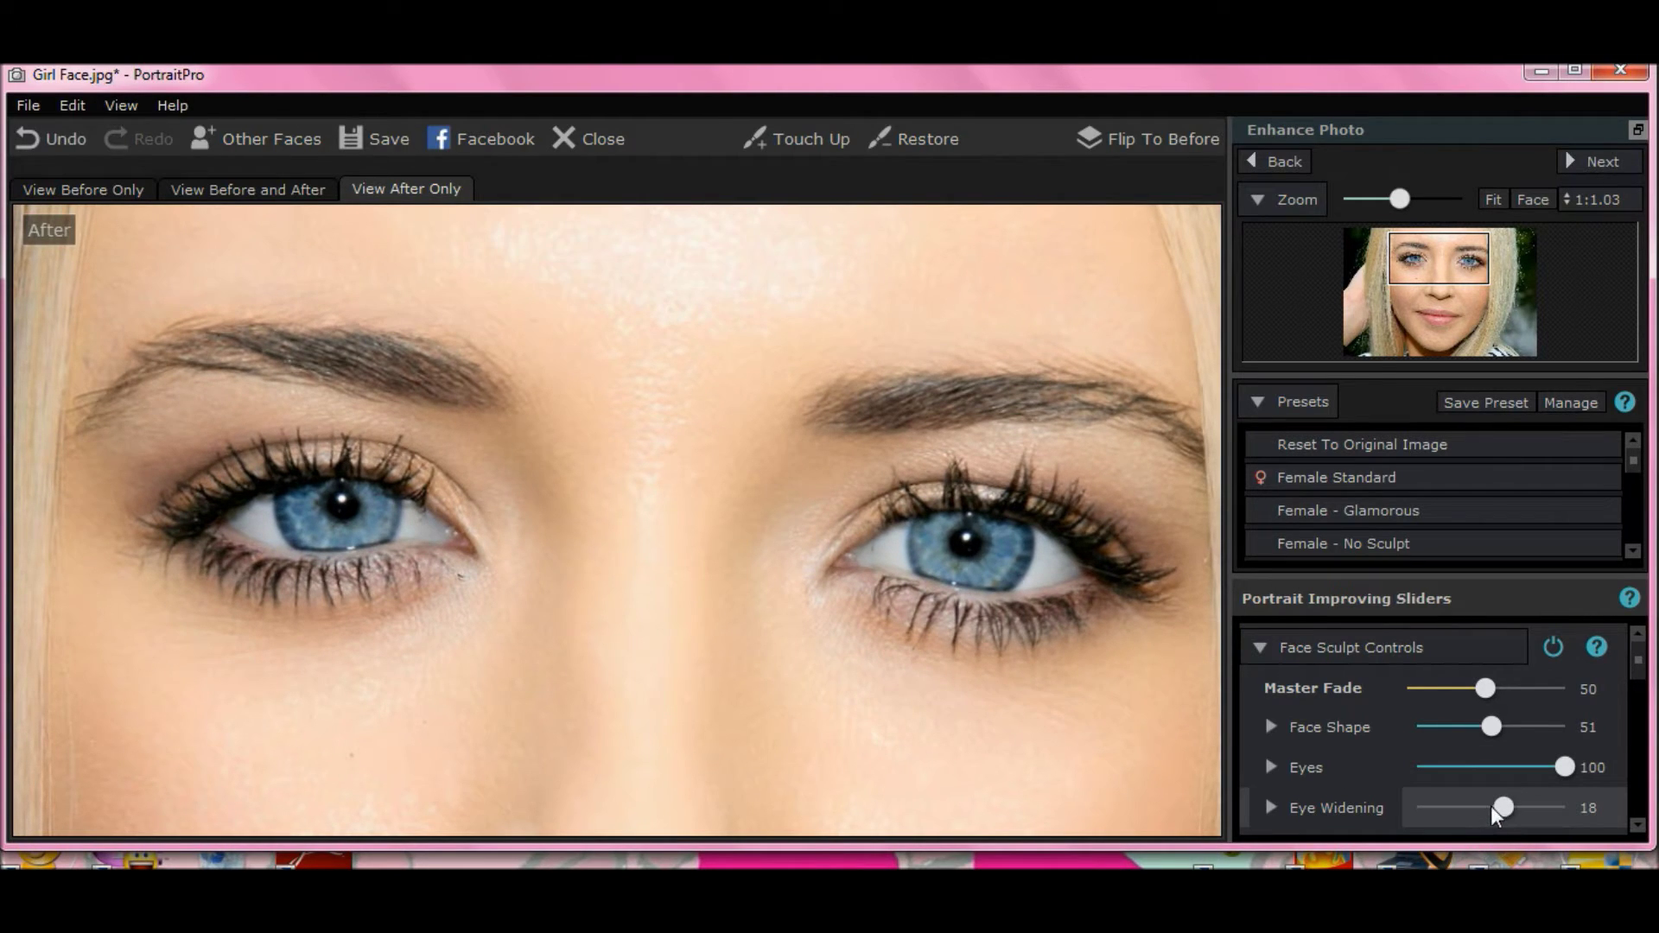
pyautogui.moveTo(1503, 807); pyautogui.dragTo(1418, 808)
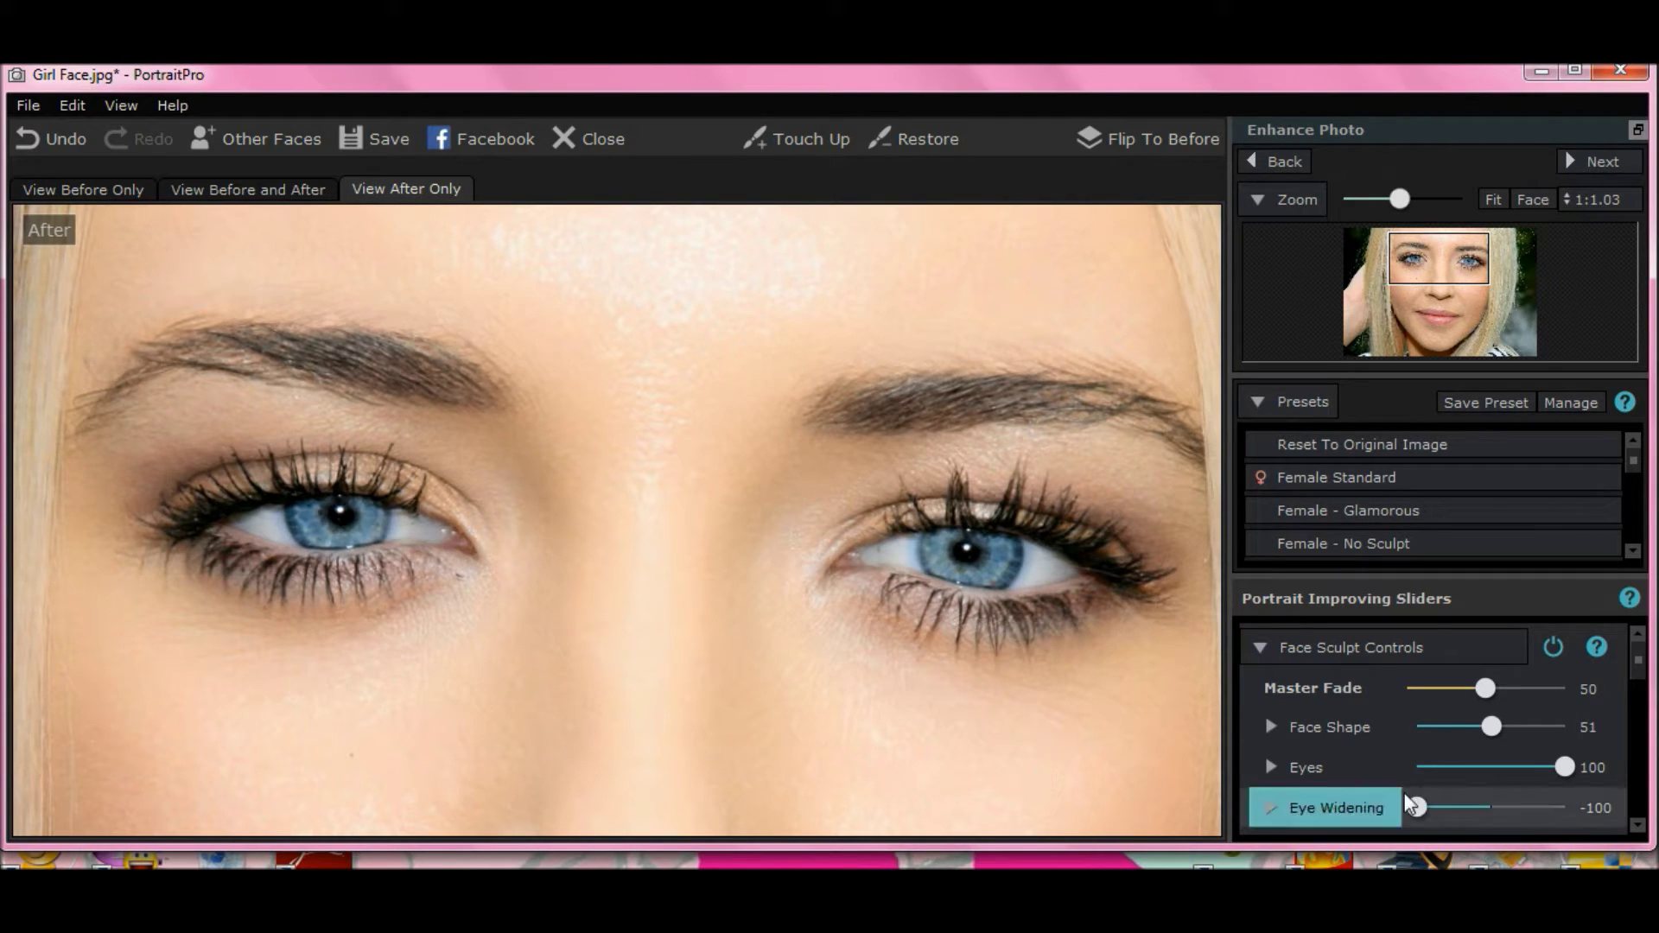
pyautogui.moveTo(1422, 812); pyautogui.dragTo(1588, 810)
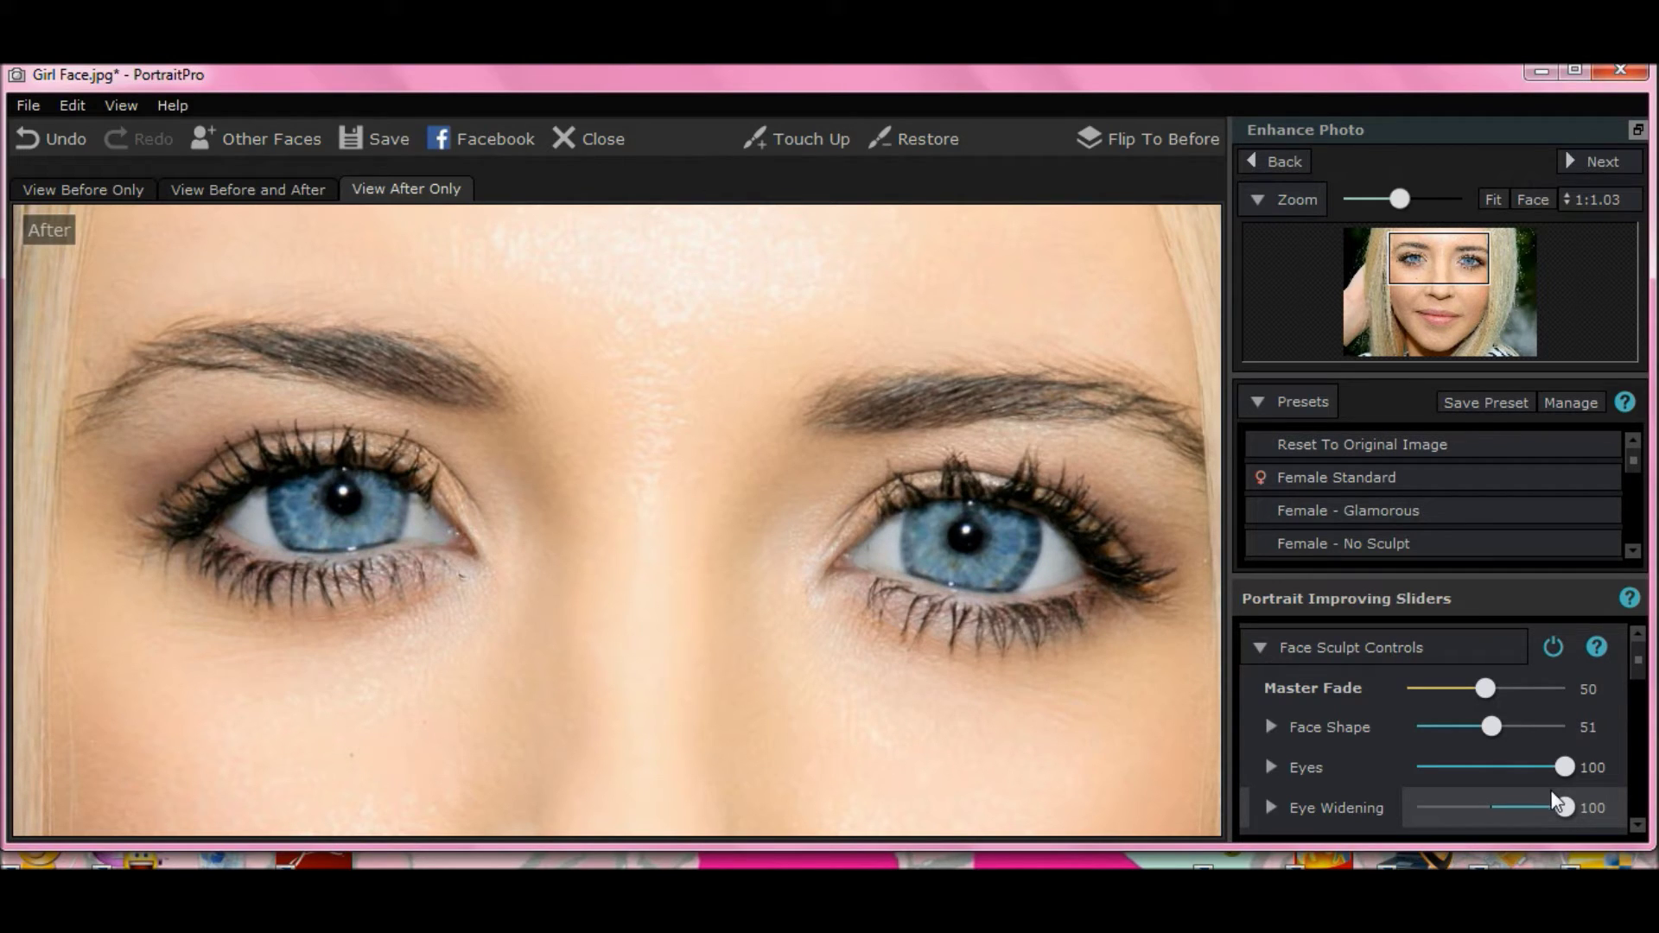
pyautogui.moveTo(1564, 808); pyautogui.dragTo(1532, 819)
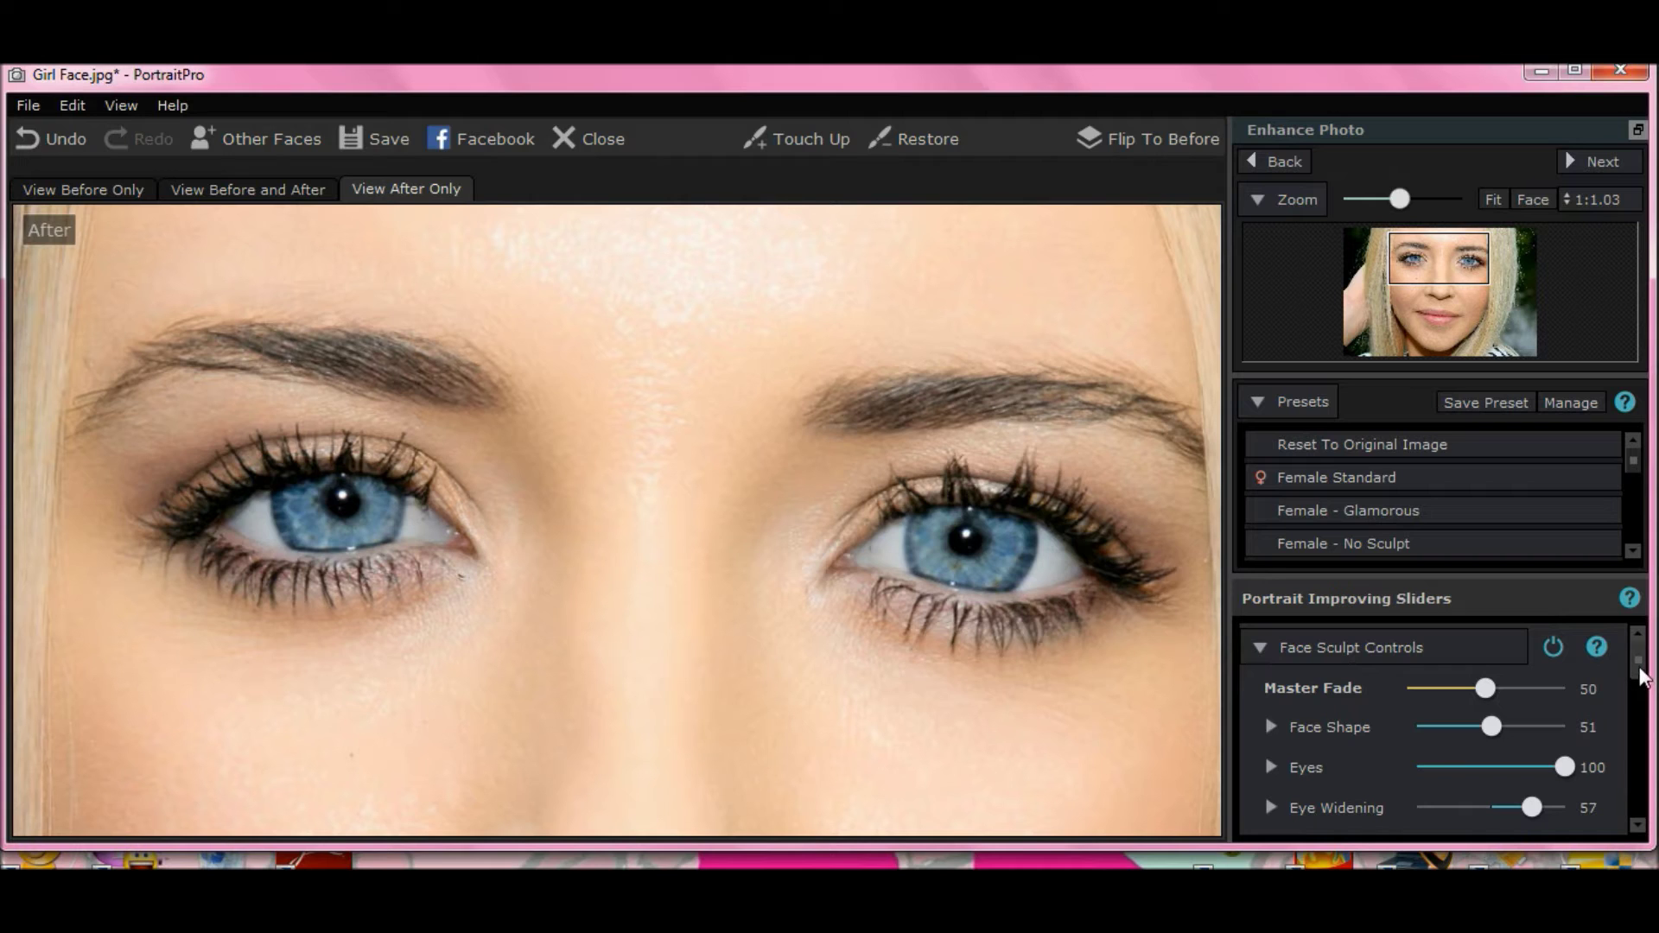
pyautogui.click(1263, 648)
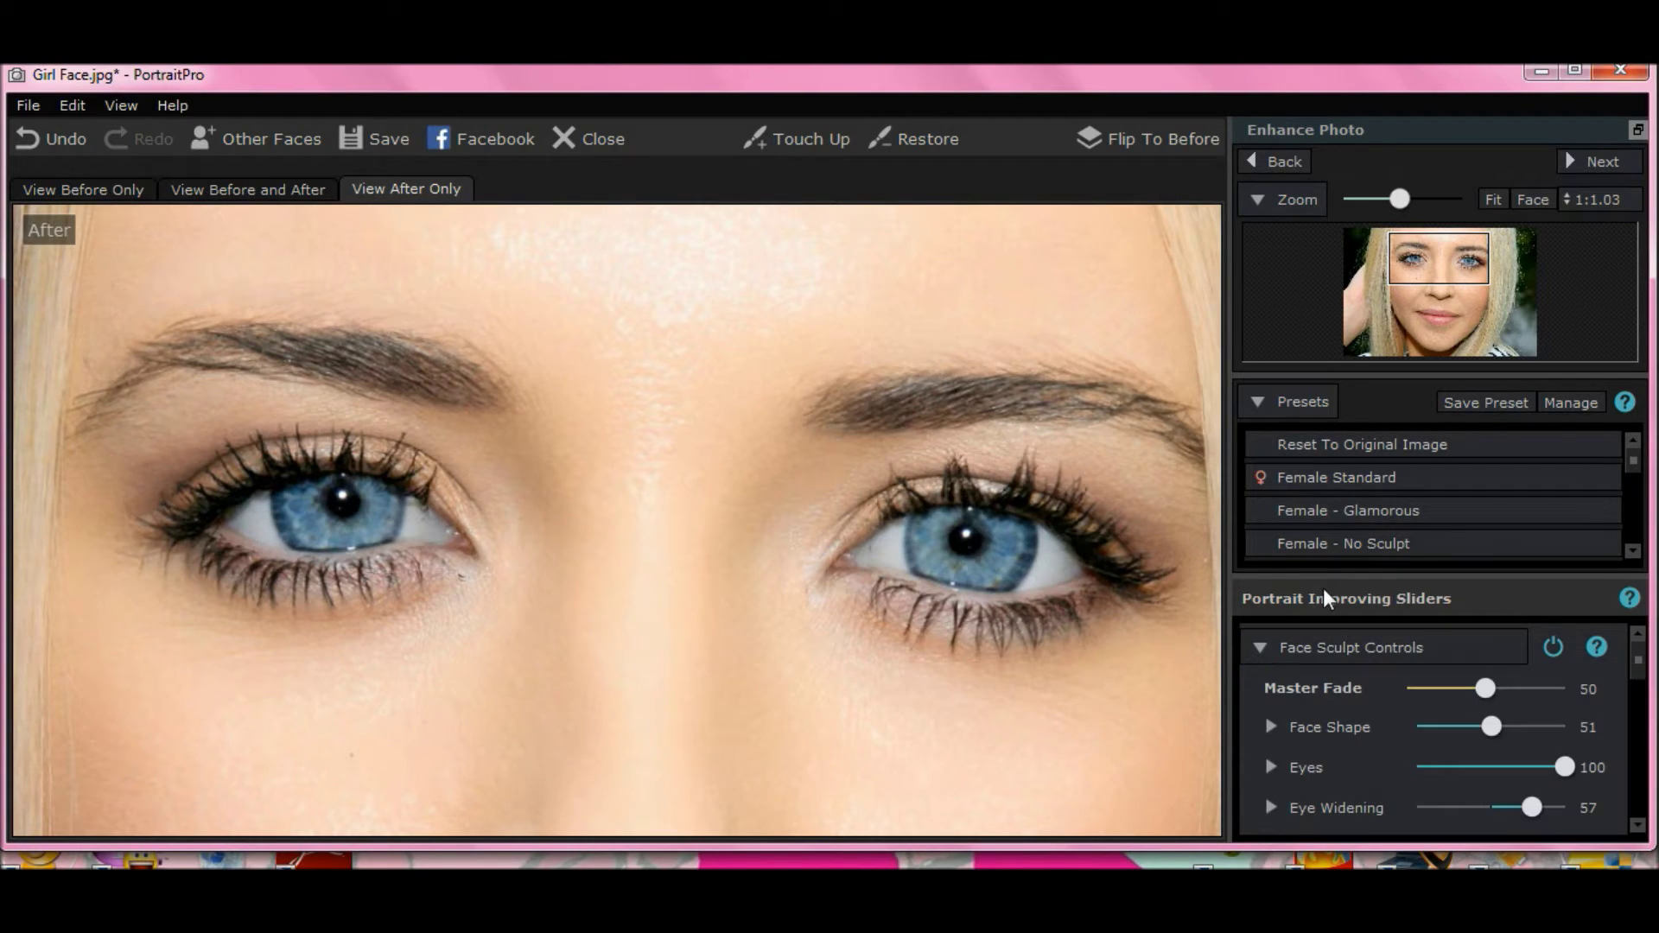
# In Makeup Controls, set Mascara to 100 with the Thick Application style
pyautogui.click(1262, 650)
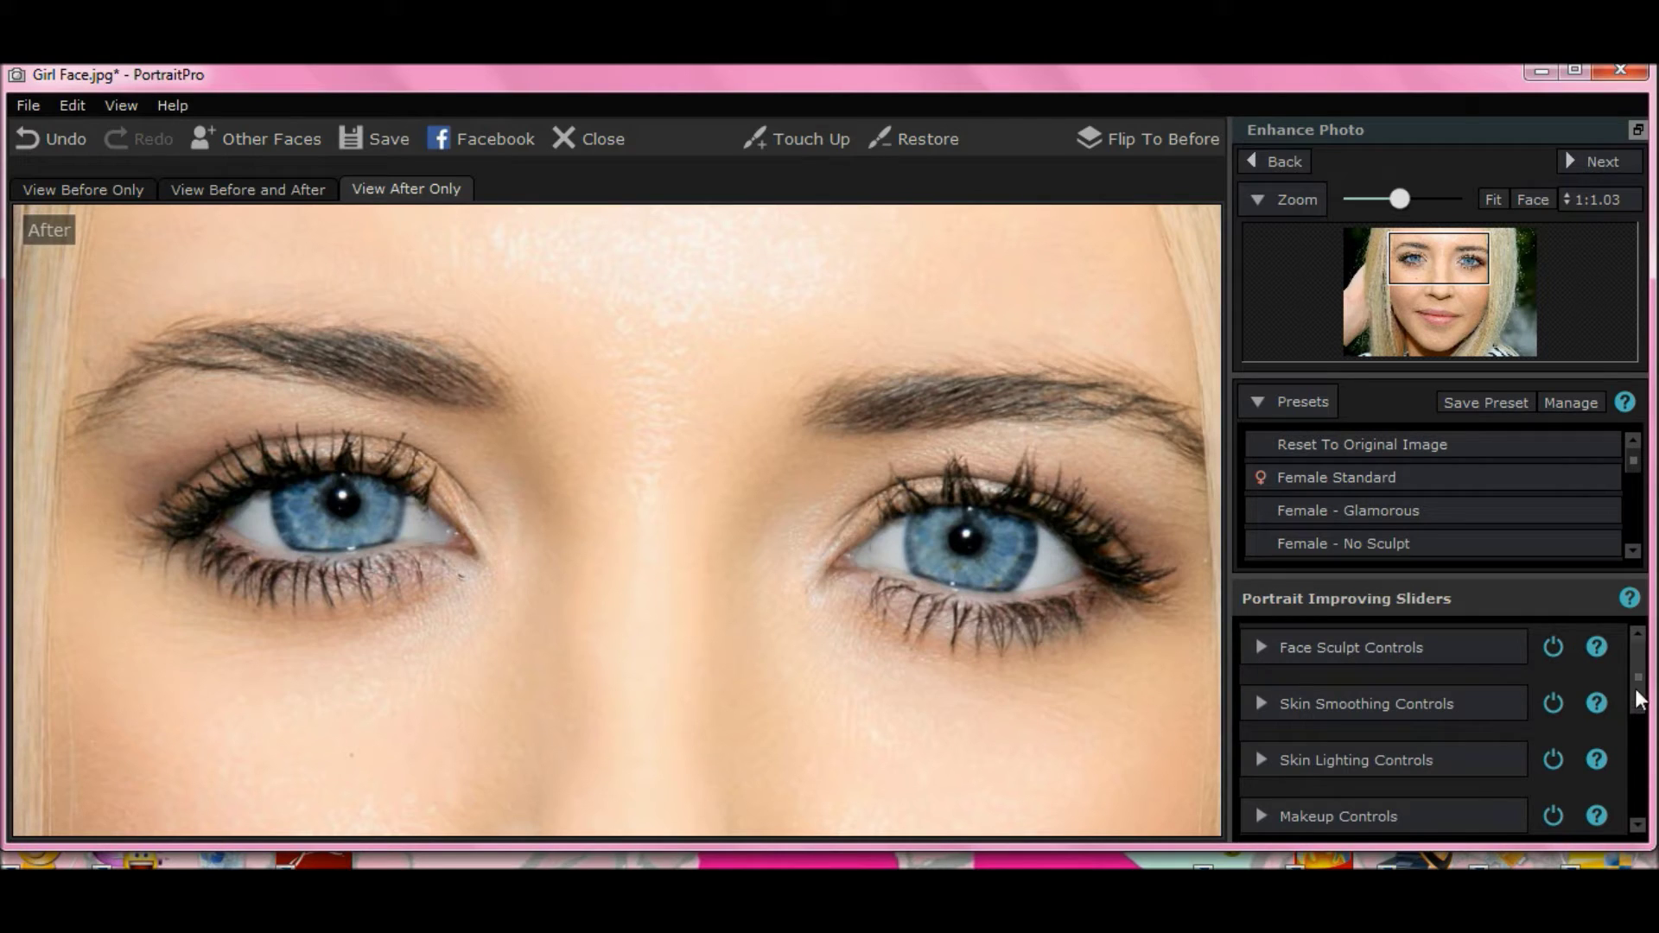
pyautogui.scroll(-2, 1639, 734)
pyautogui.scroll(-1, 1639, 735)
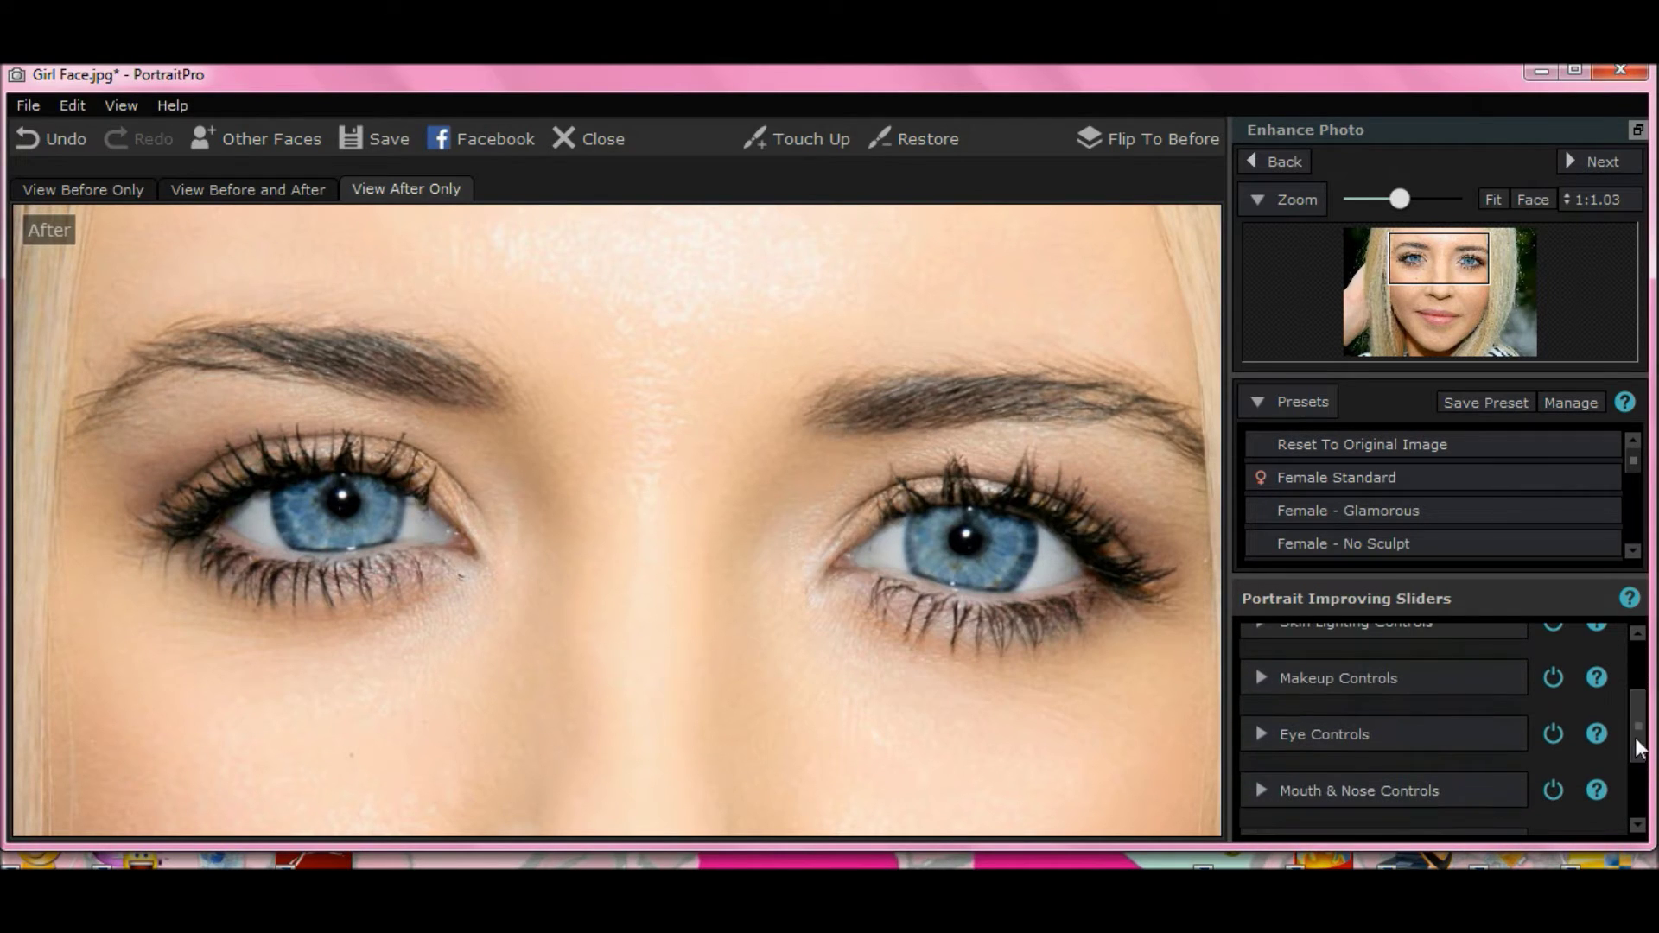
pyautogui.click(1322, 677)
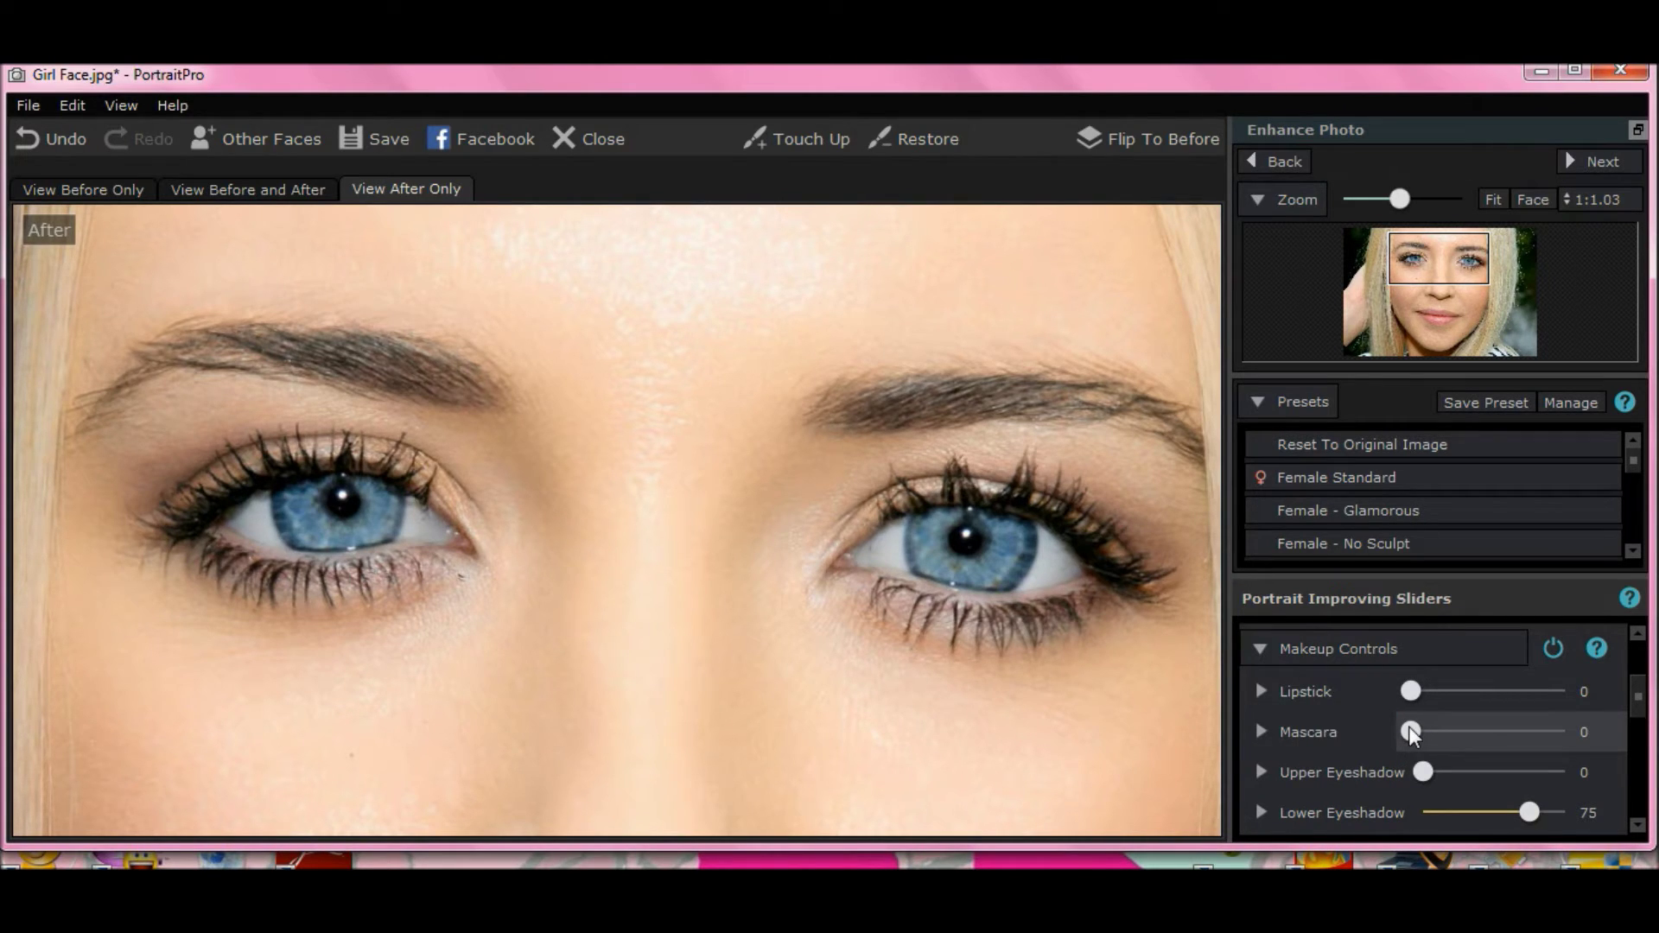
pyautogui.moveTo(1411, 733); pyautogui.dragTo(1600, 719)
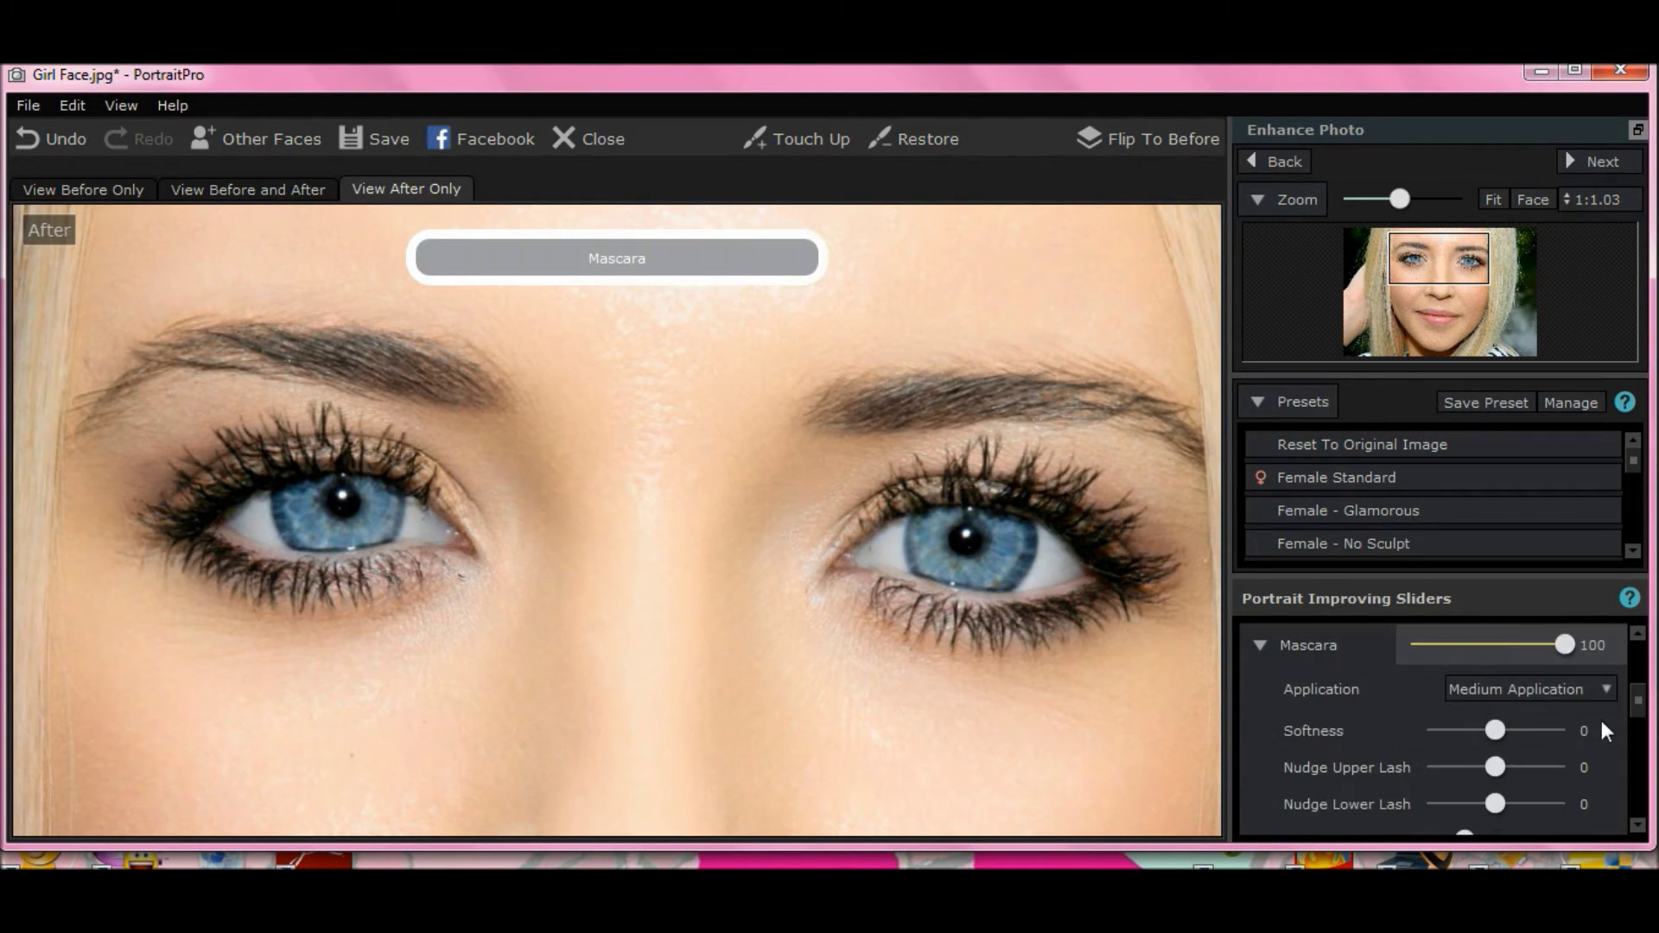
pyautogui.hotkey('ctrl', 'z')
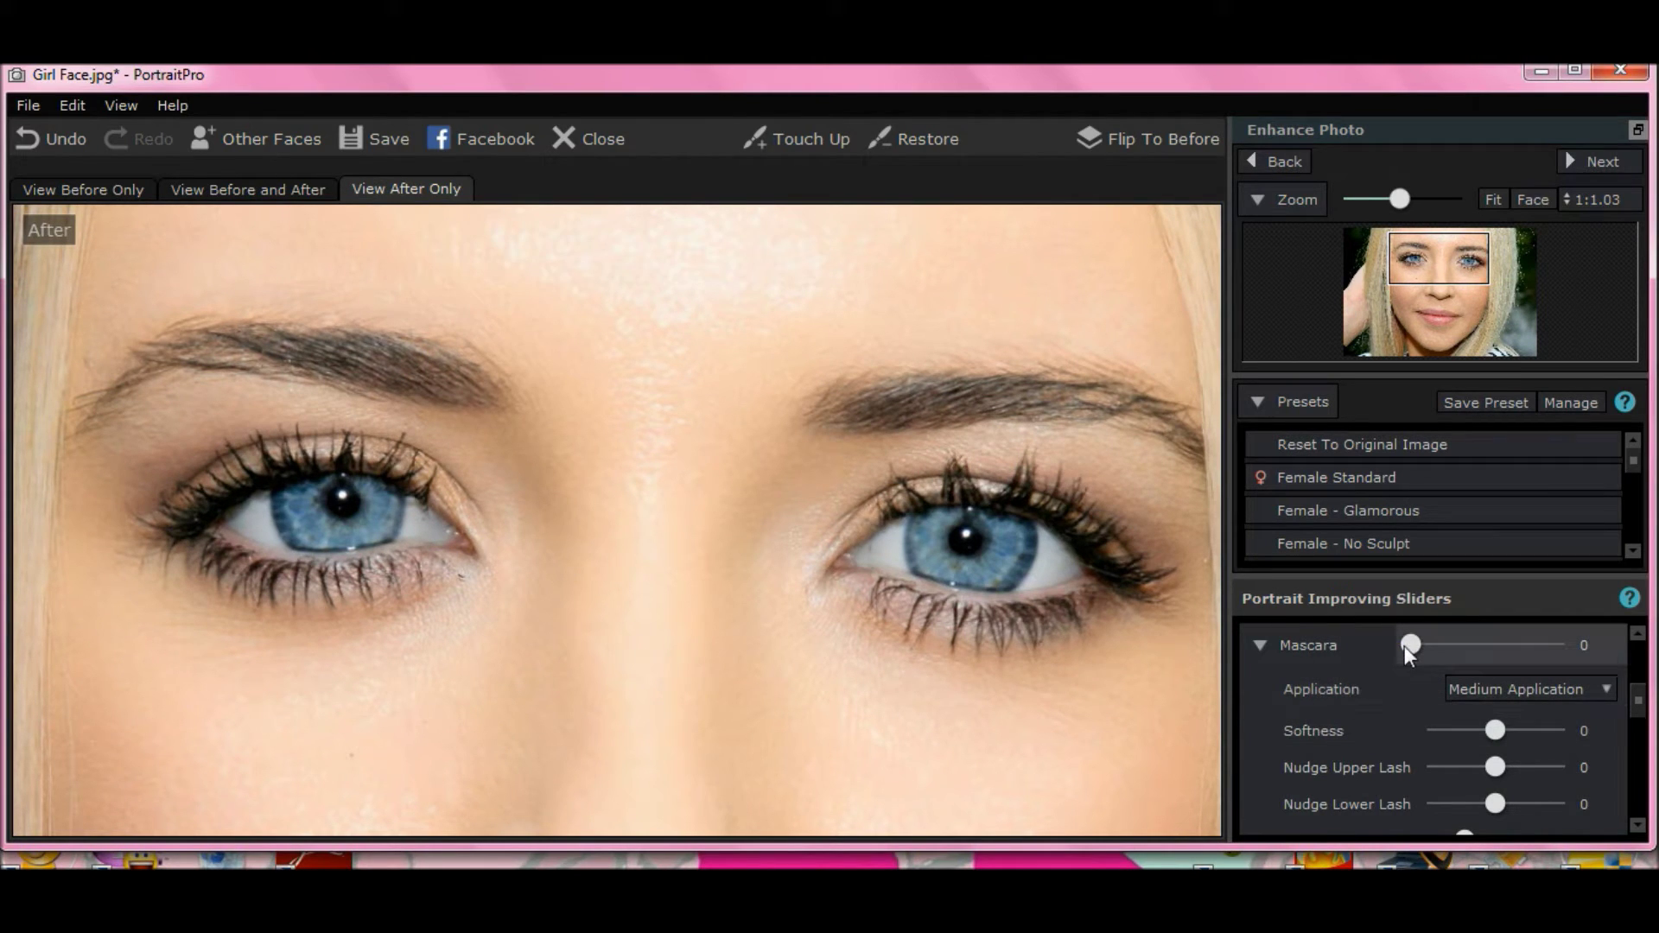
pyautogui.moveTo(1402, 644); pyautogui.dragTo(1584, 644)
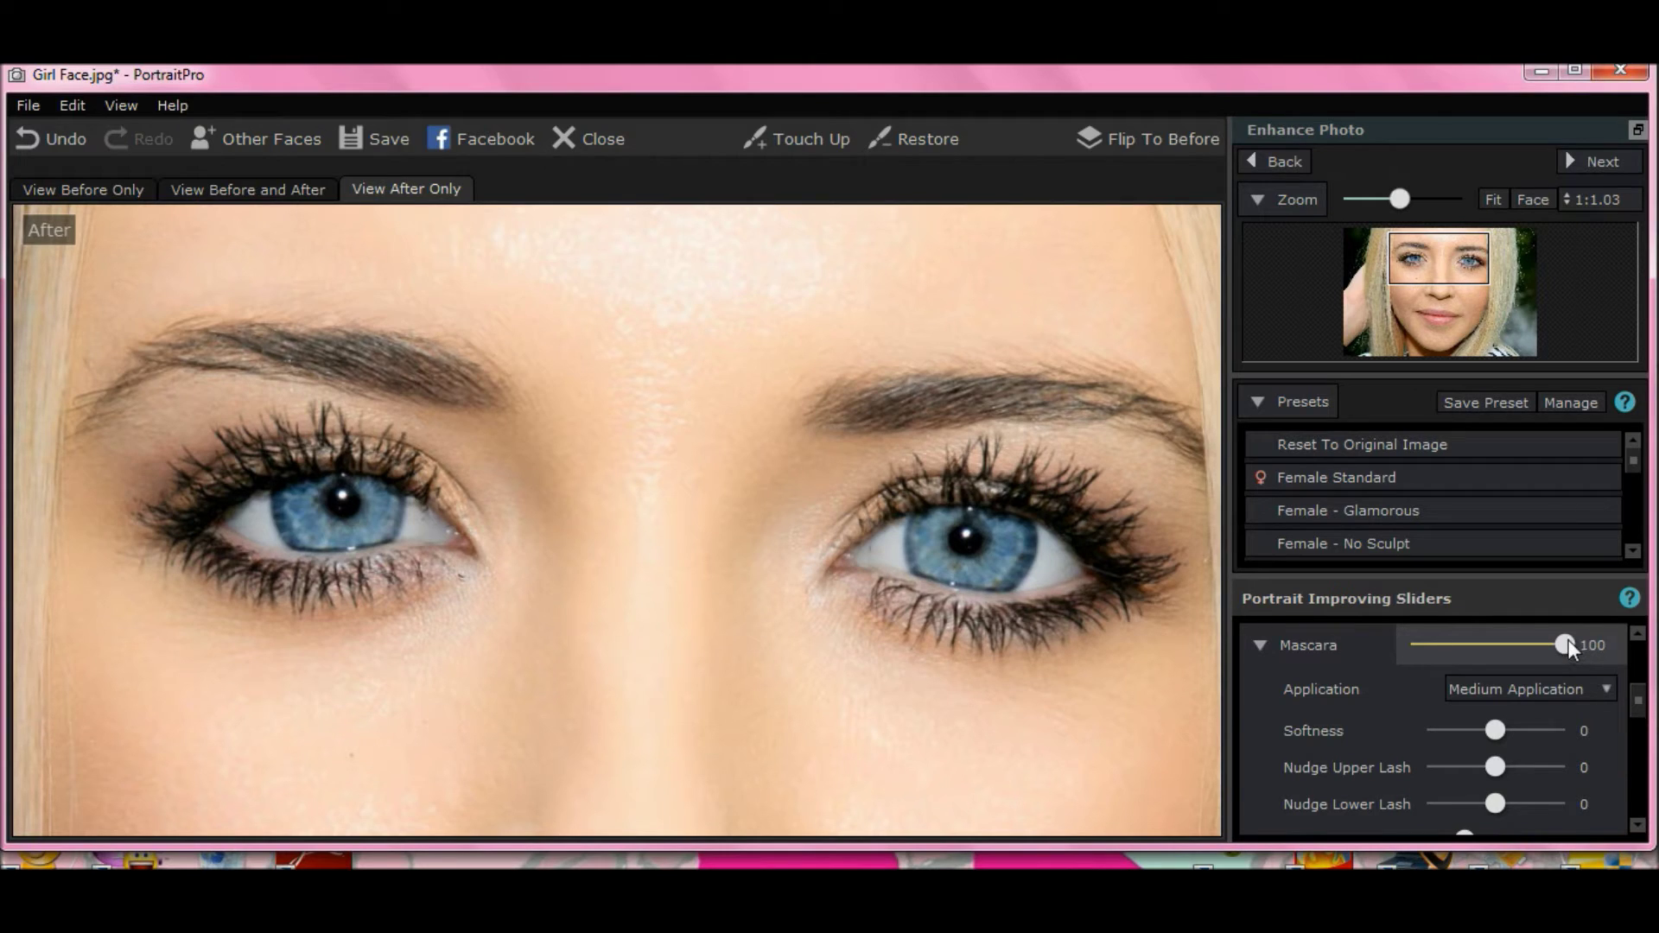
pyautogui.click(1605, 687)
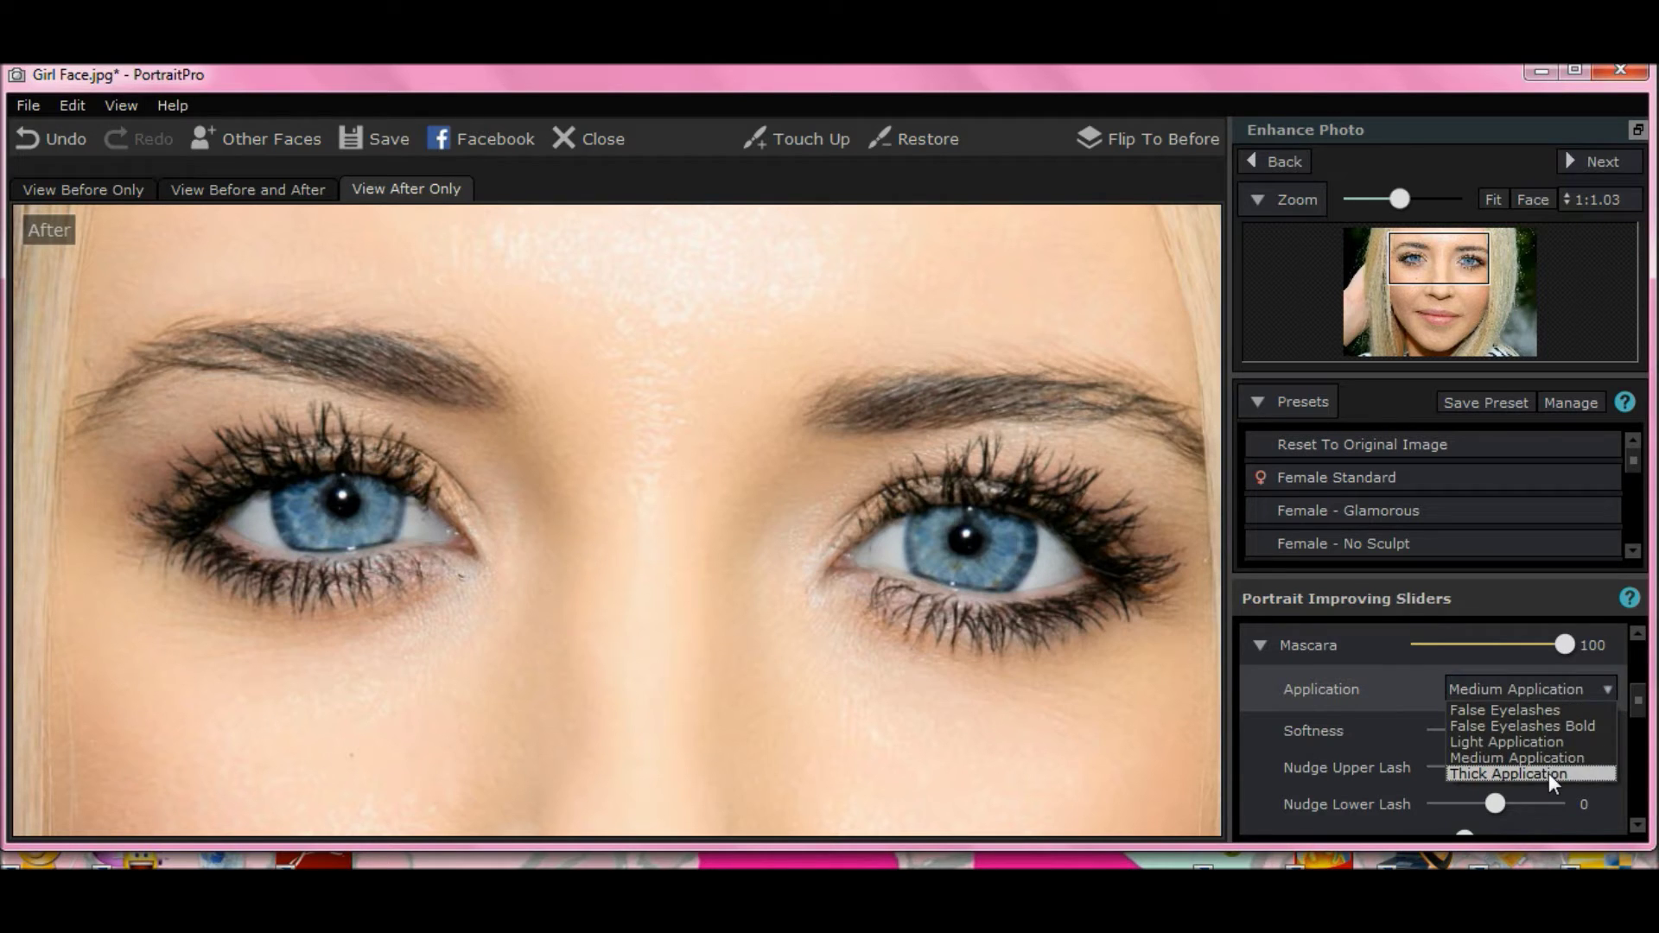
pyautogui.click(1546, 772)
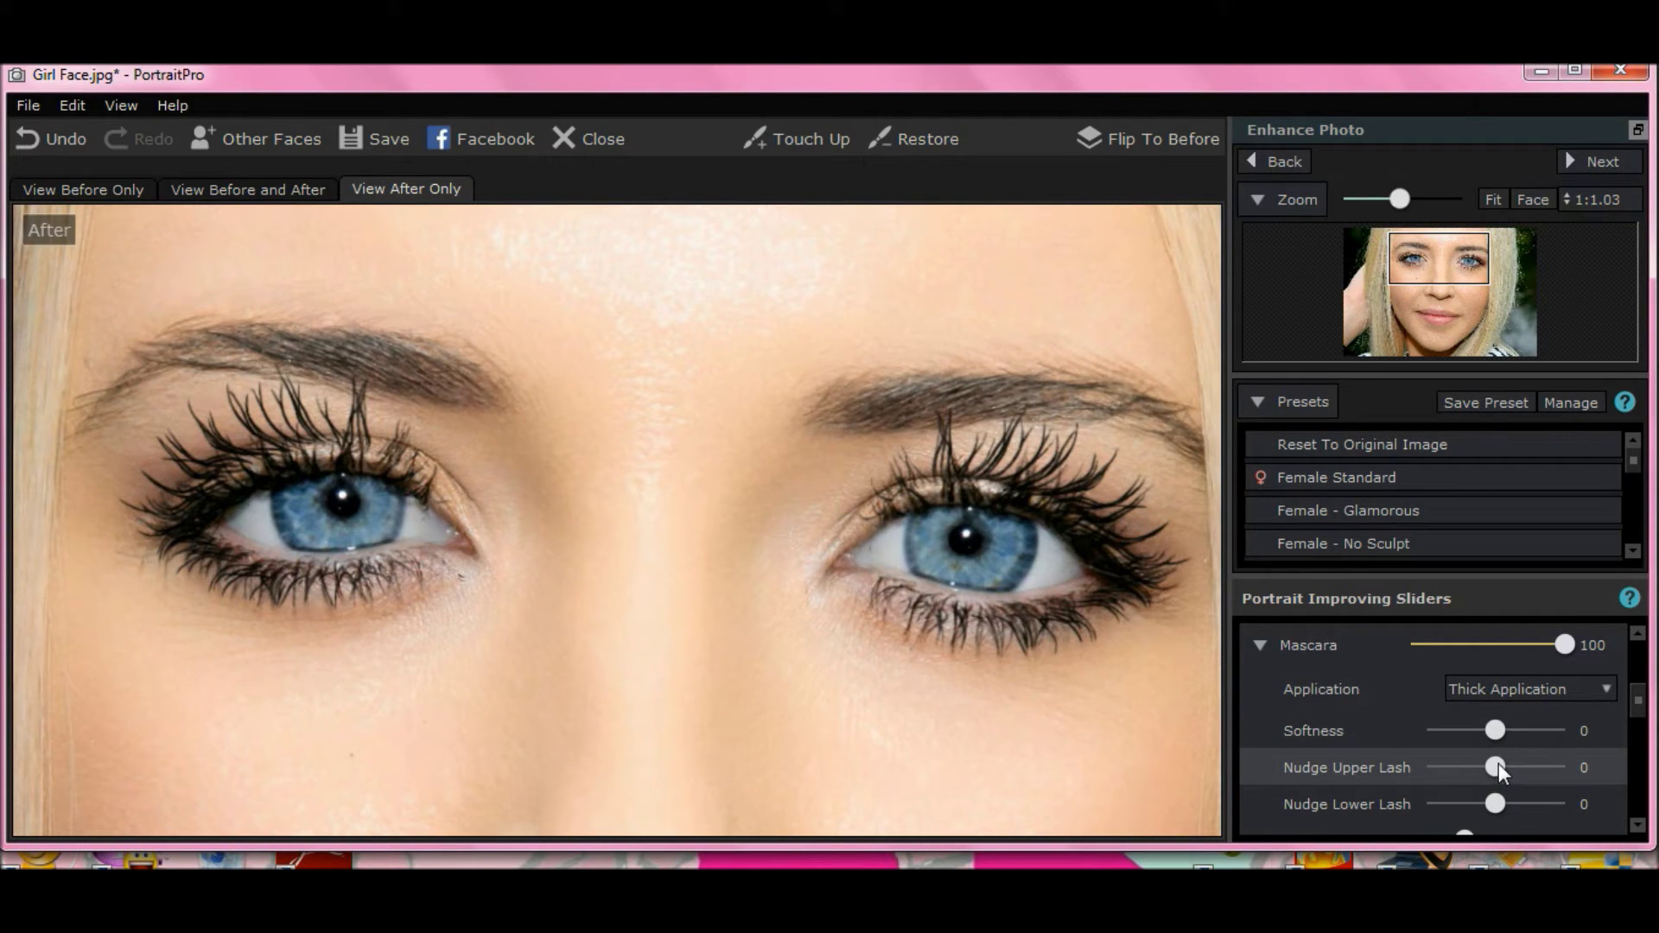
# Nudge the upper lashes to -100 and the lower lashes to 43
pyautogui.moveTo(1496, 765); pyautogui.dragTo(1414, 769)
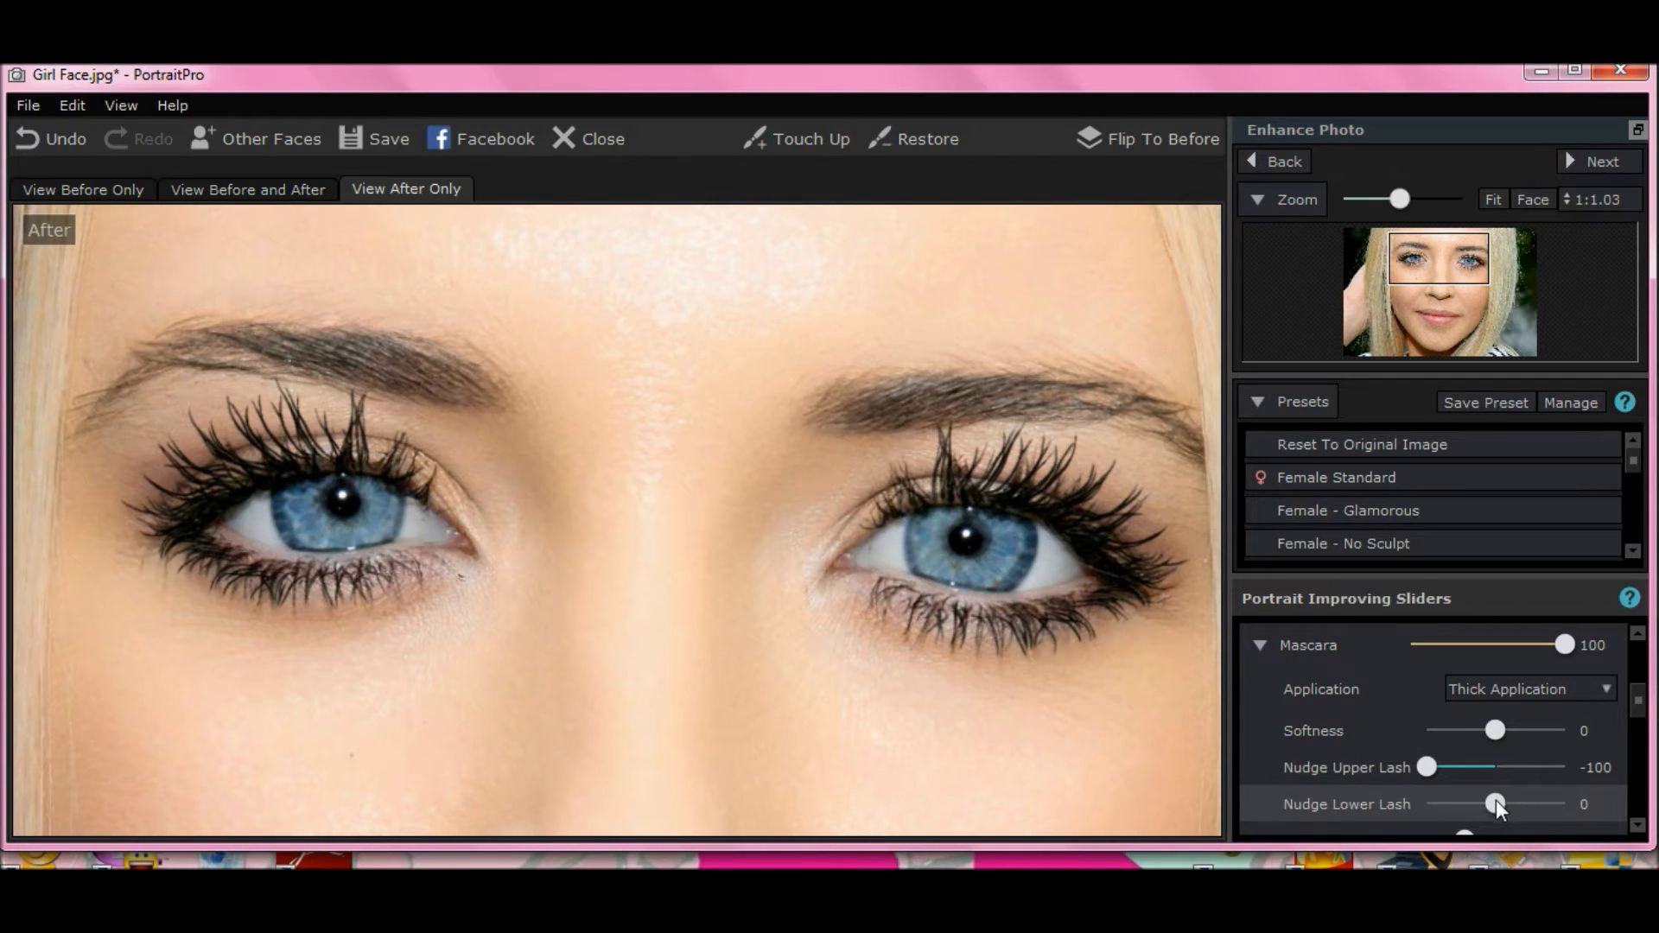
pyautogui.moveTo(1494, 804); pyautogui.dragTo(1389, 799)
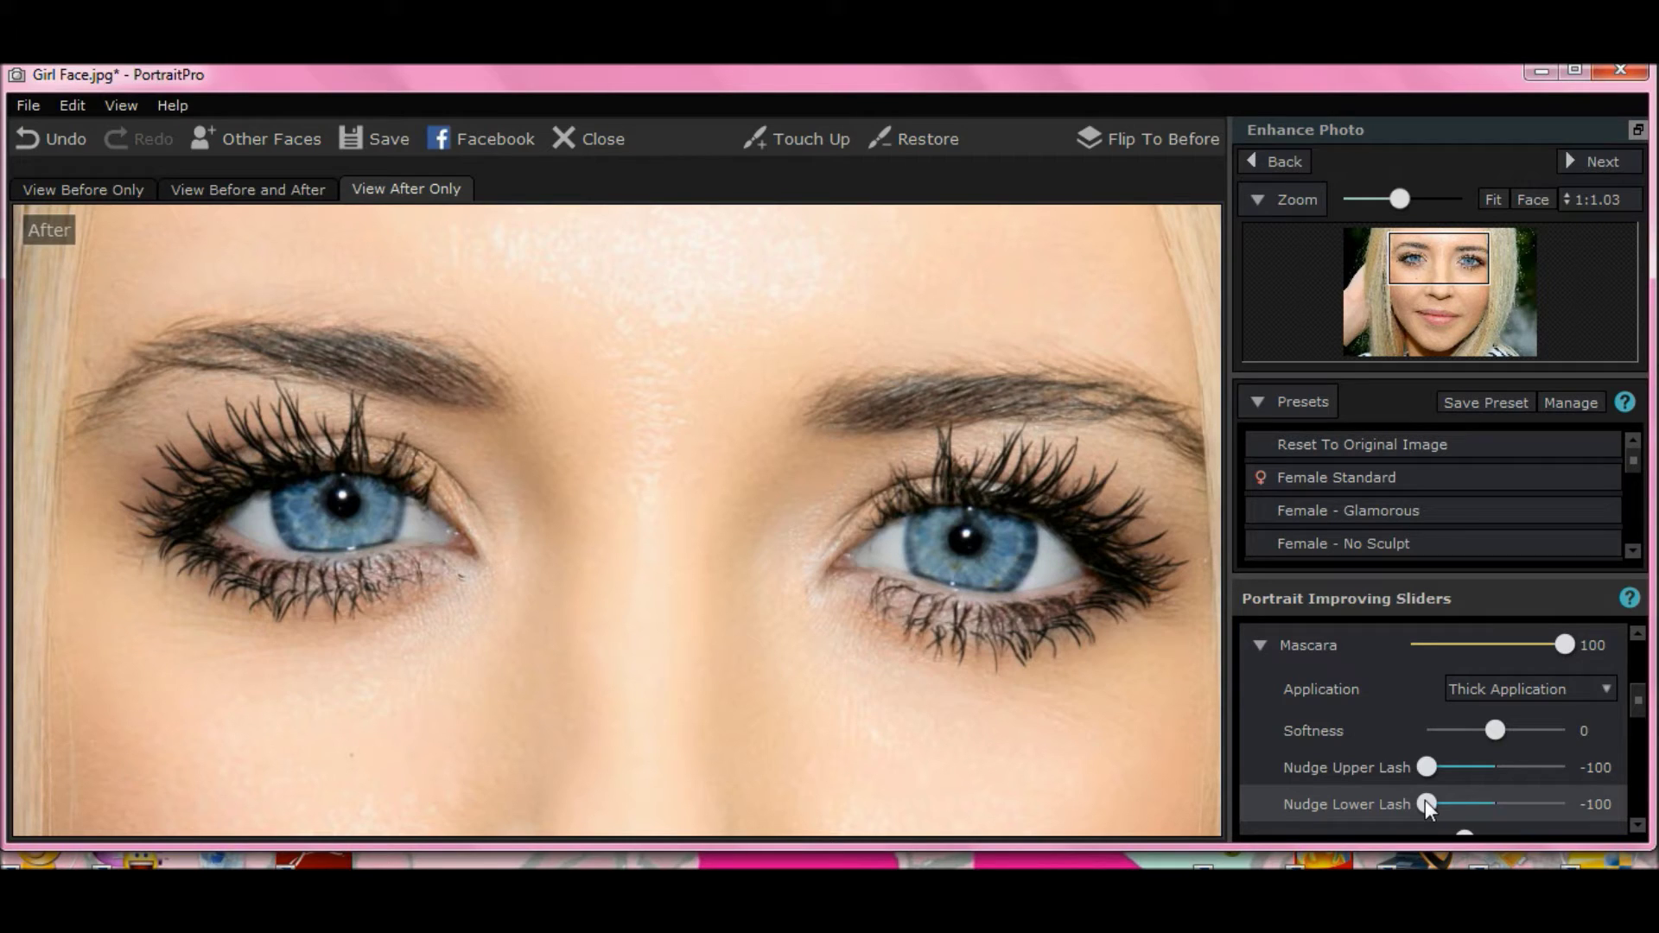
pyautogui.moveTo(1425, 806); pyautogui.dragTo(1527, 818)
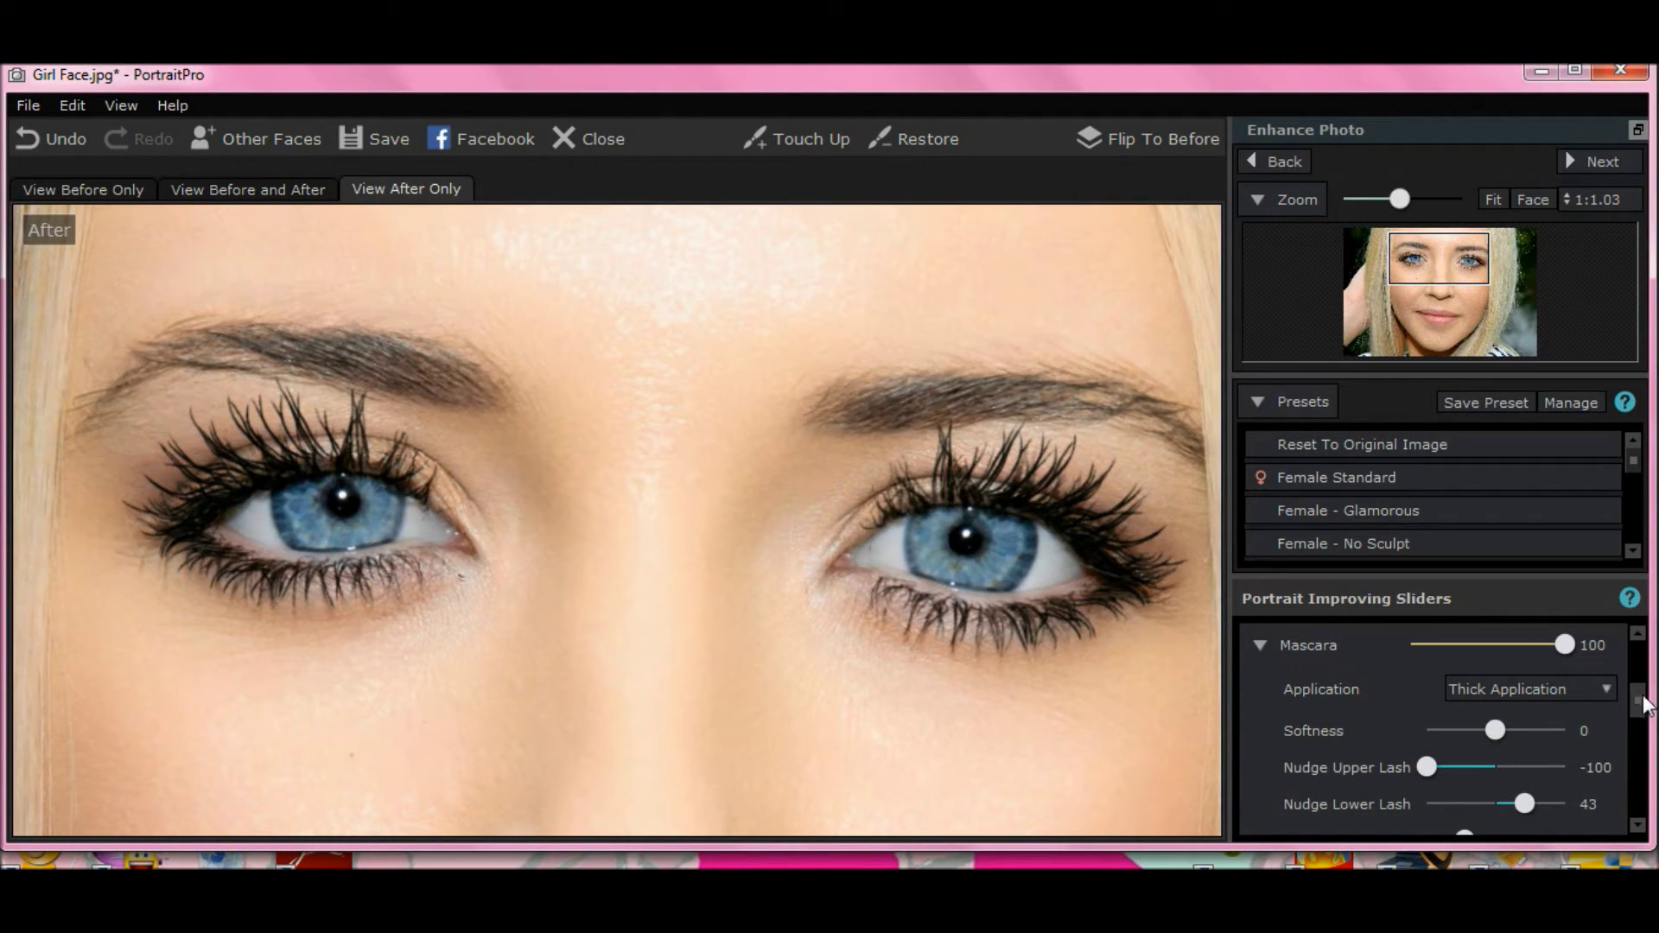
pyautogui.moveTo(1636, 710); pyautogui.dragTo(1636, 731)
# Reduce mascara shine to 20 and add brown upper eyeshadow
pyautogui.moveTo(1464, 697); pyautogui.dragTo(1639, 733)
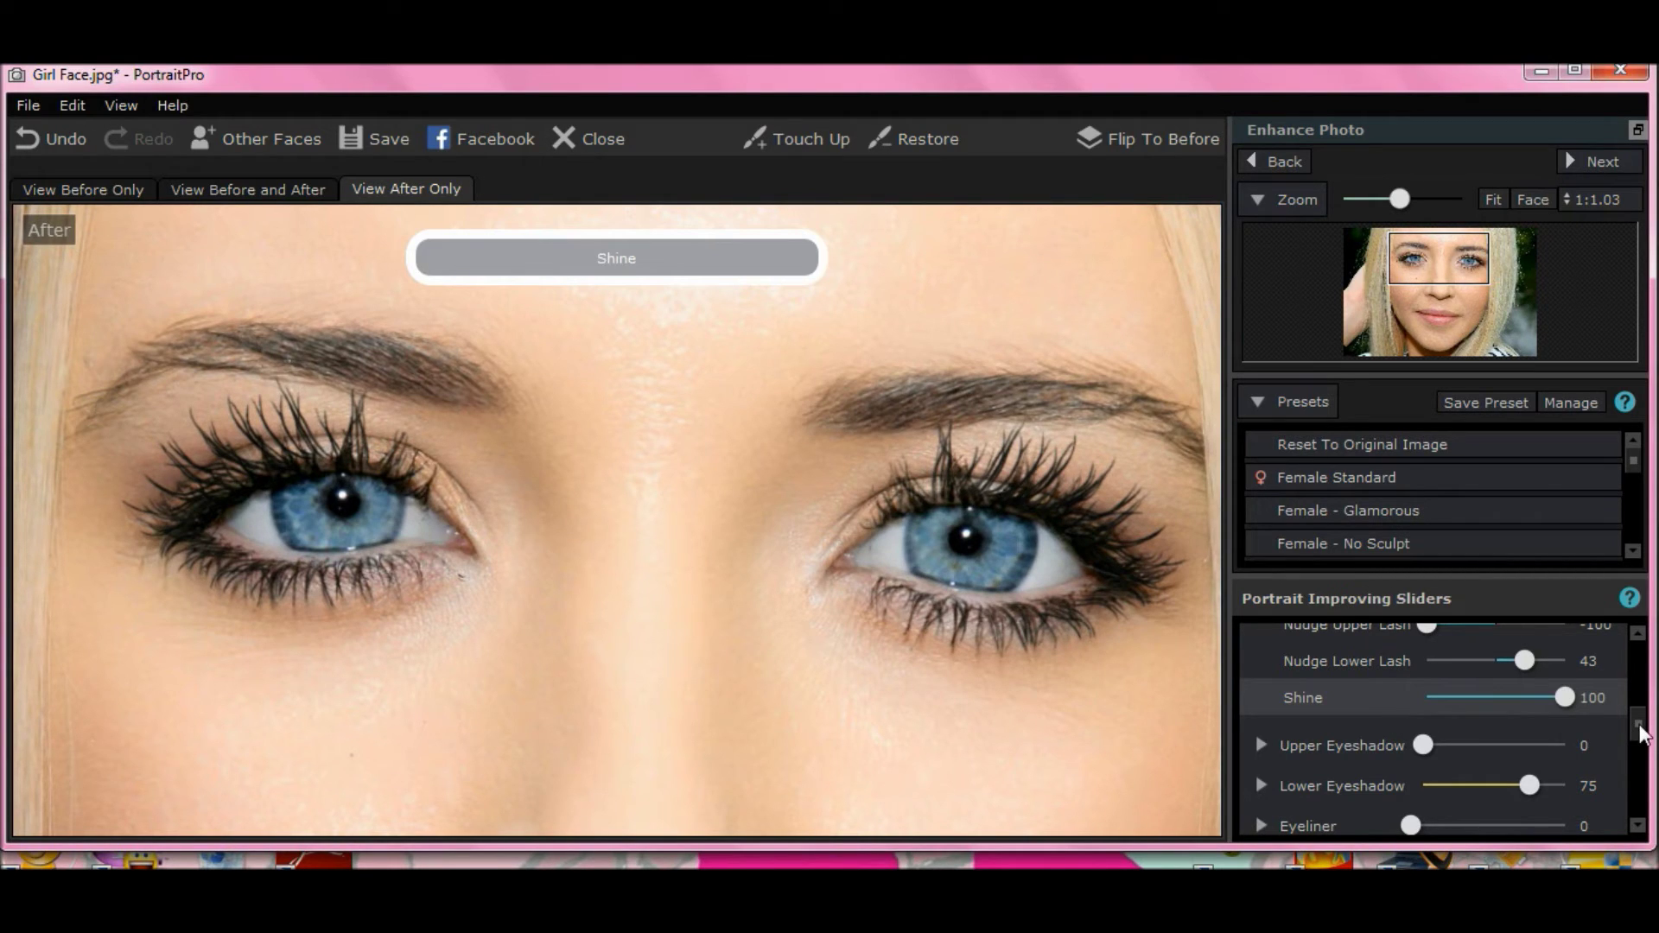
pyautogui.moveTo(1588, 739); pyautogui.dragTo(1453, 726)
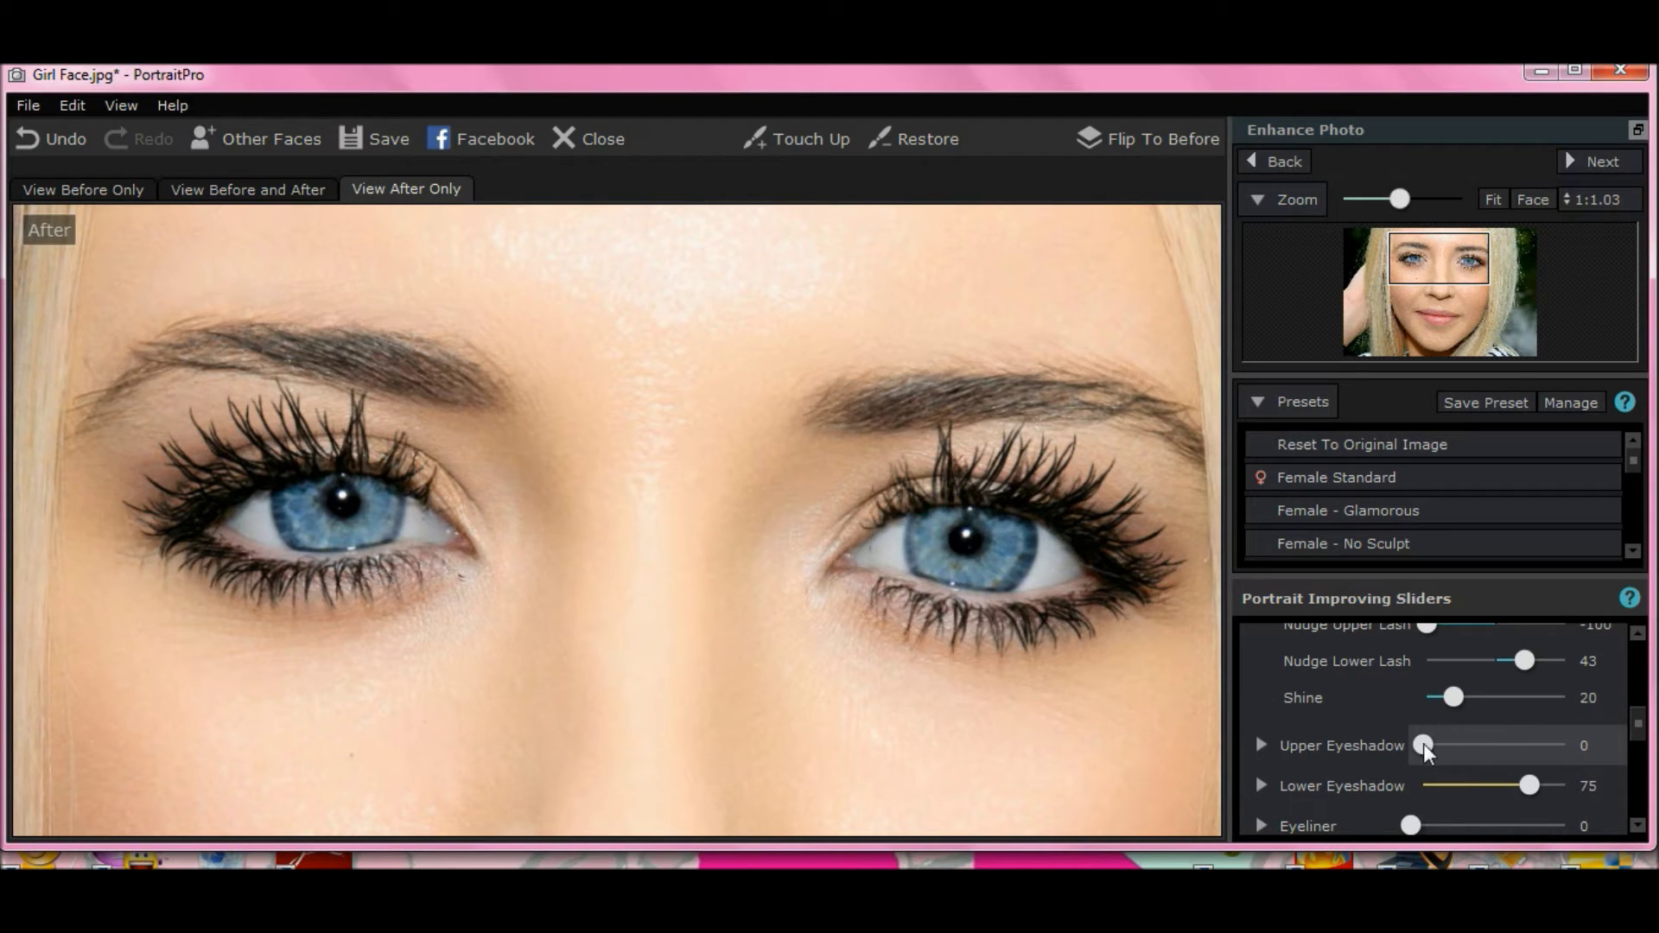
pyautogui.moveTo(1423, 743); pyautogui.dragTo(1502, 749)
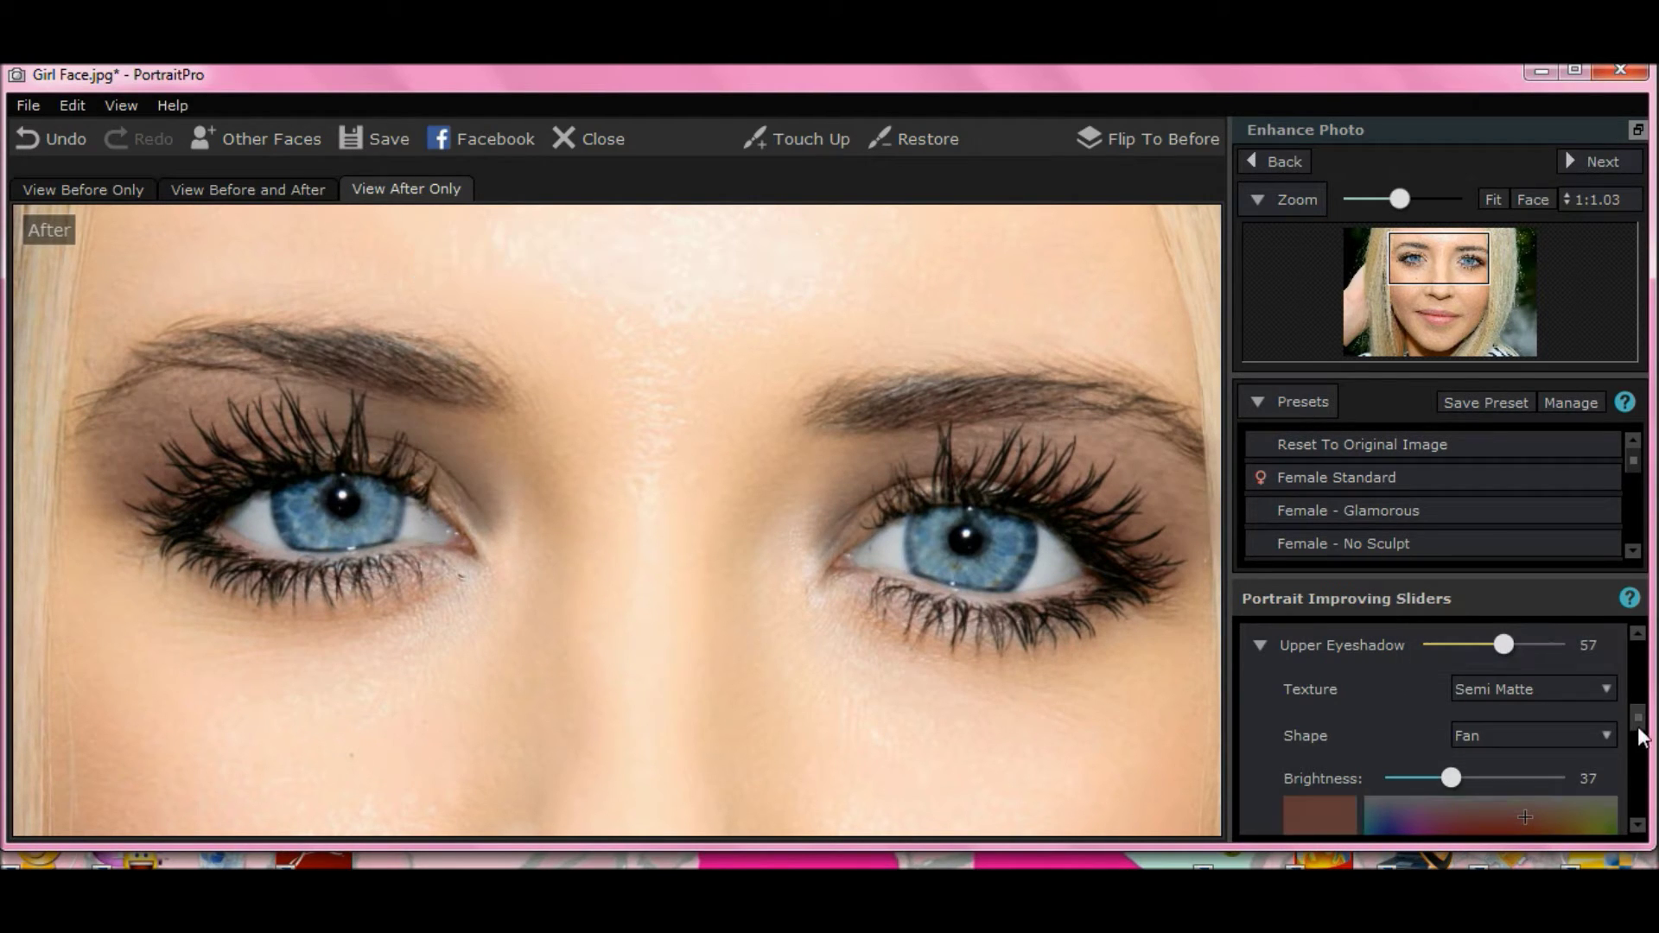
pyautogui.moveTo(1636, 726); pyautogui.dragTo(1634, 774)
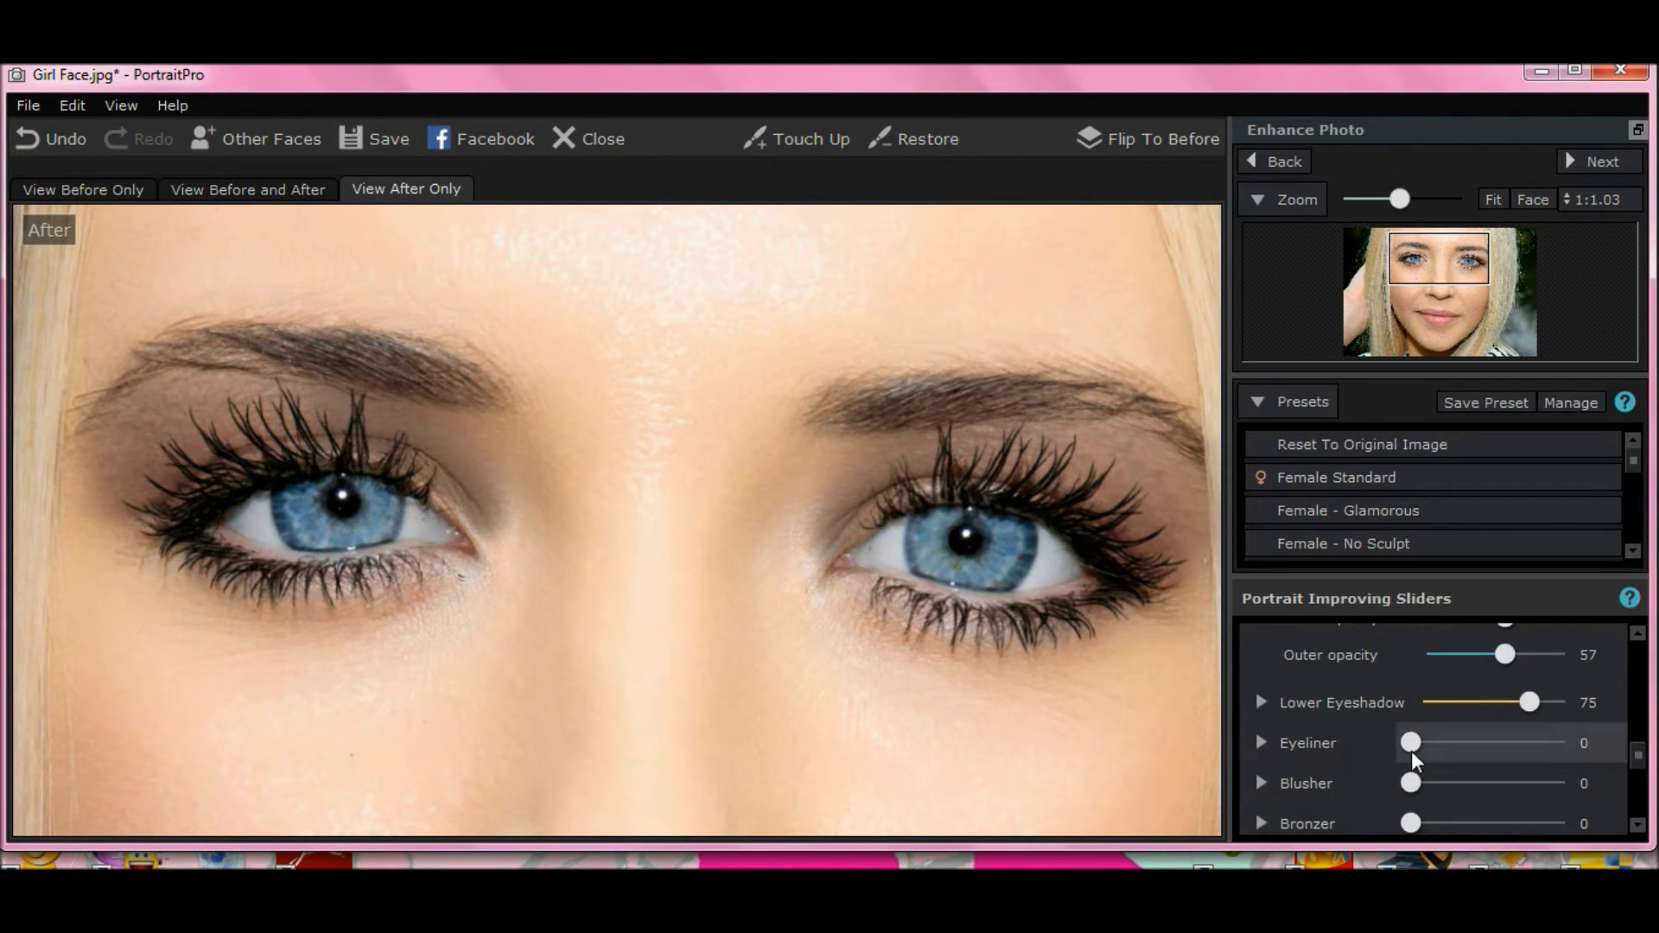
# Add eyeliner around the eyes, then scroll down to the Eye Controls group
pyautogui.moveTo(1410, 742)
pyautogui.mouseDown()
pyautogui.moveTo(1596, 761)
pyautogui.moveTo(1396, 739)
pyautogui.moveTo(1557, 734)
pyautogui.moveTo(1427, 731)
pyautogui.mouseUp()
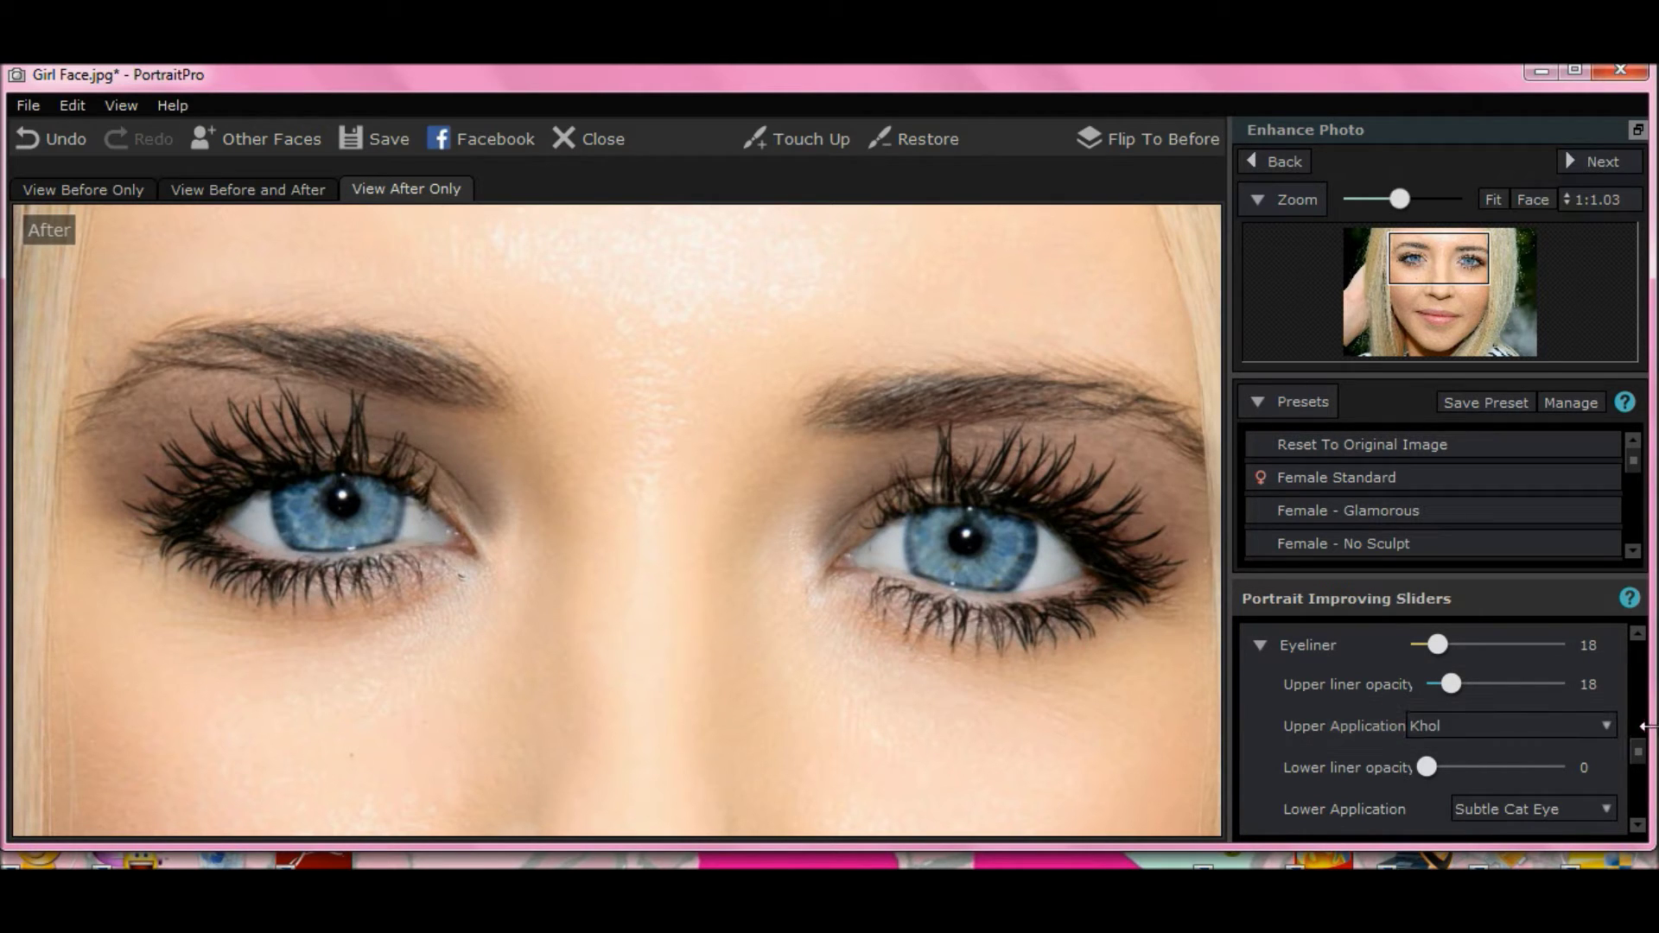
pyautogui.scroll(-3, 1639, 759)
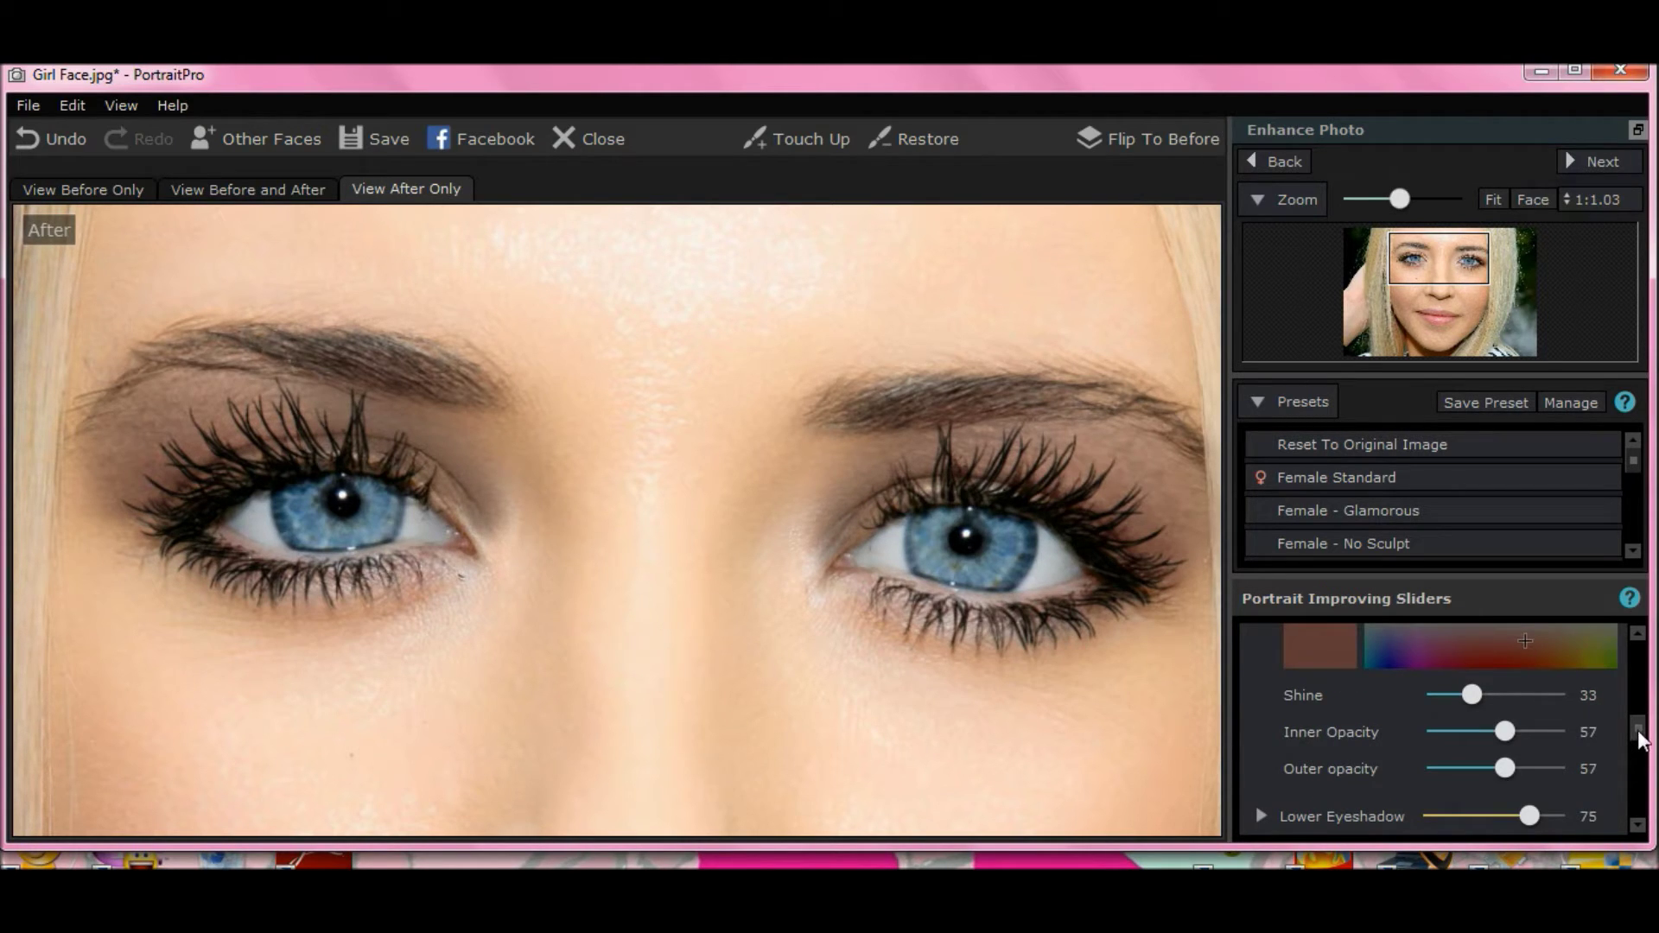
pyautogui.scroll(-3, 1640, 759)
pyautogui.scroll(-1, 1635, 751)
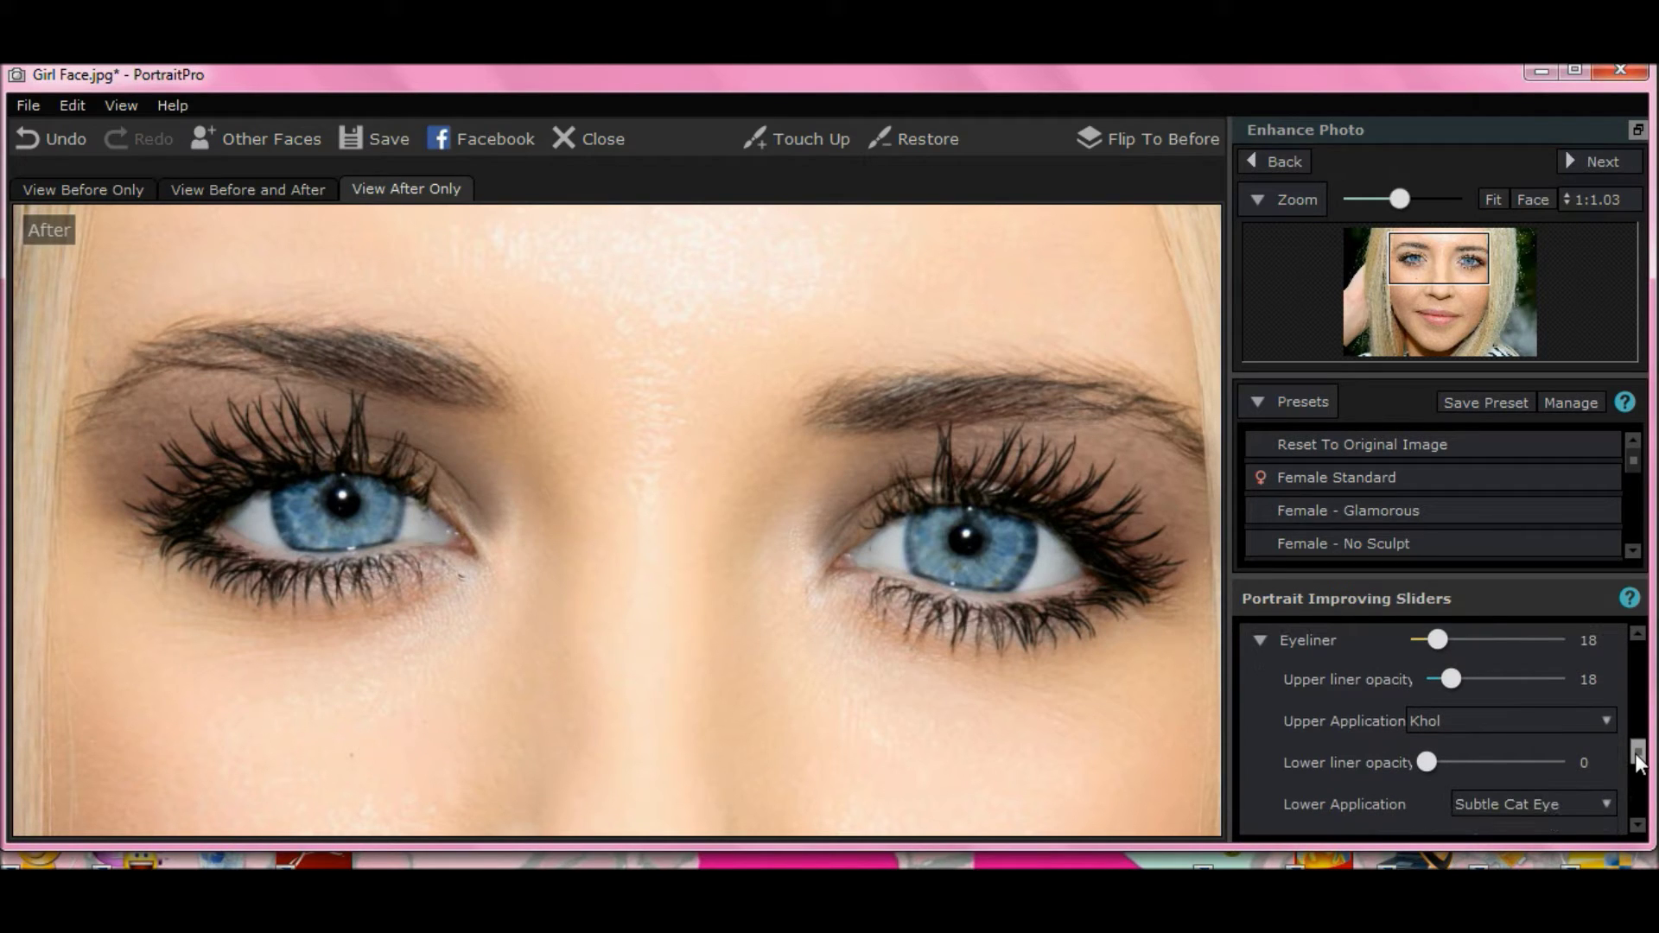
pyautogui.moveTo(1635, 753); pyautogui.dragTo(1626, 795)
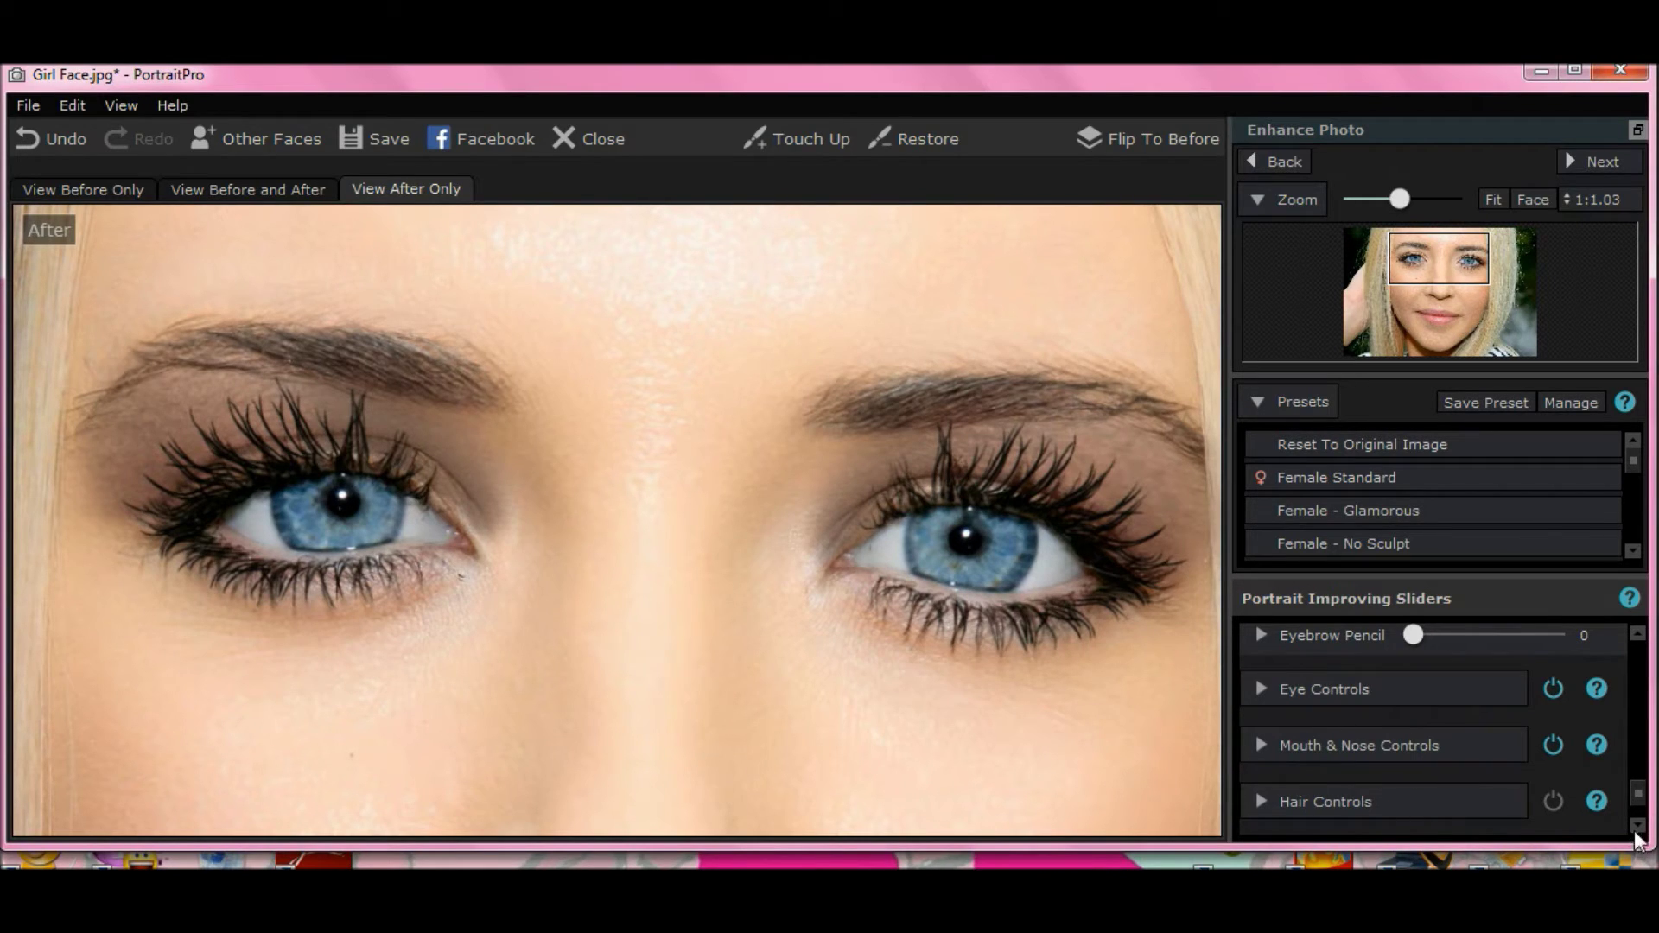
# Expand Eye Controls and set Whiten Eyes to 100 and Clean Eyes to 75
pyautogui.click(1257, 693)
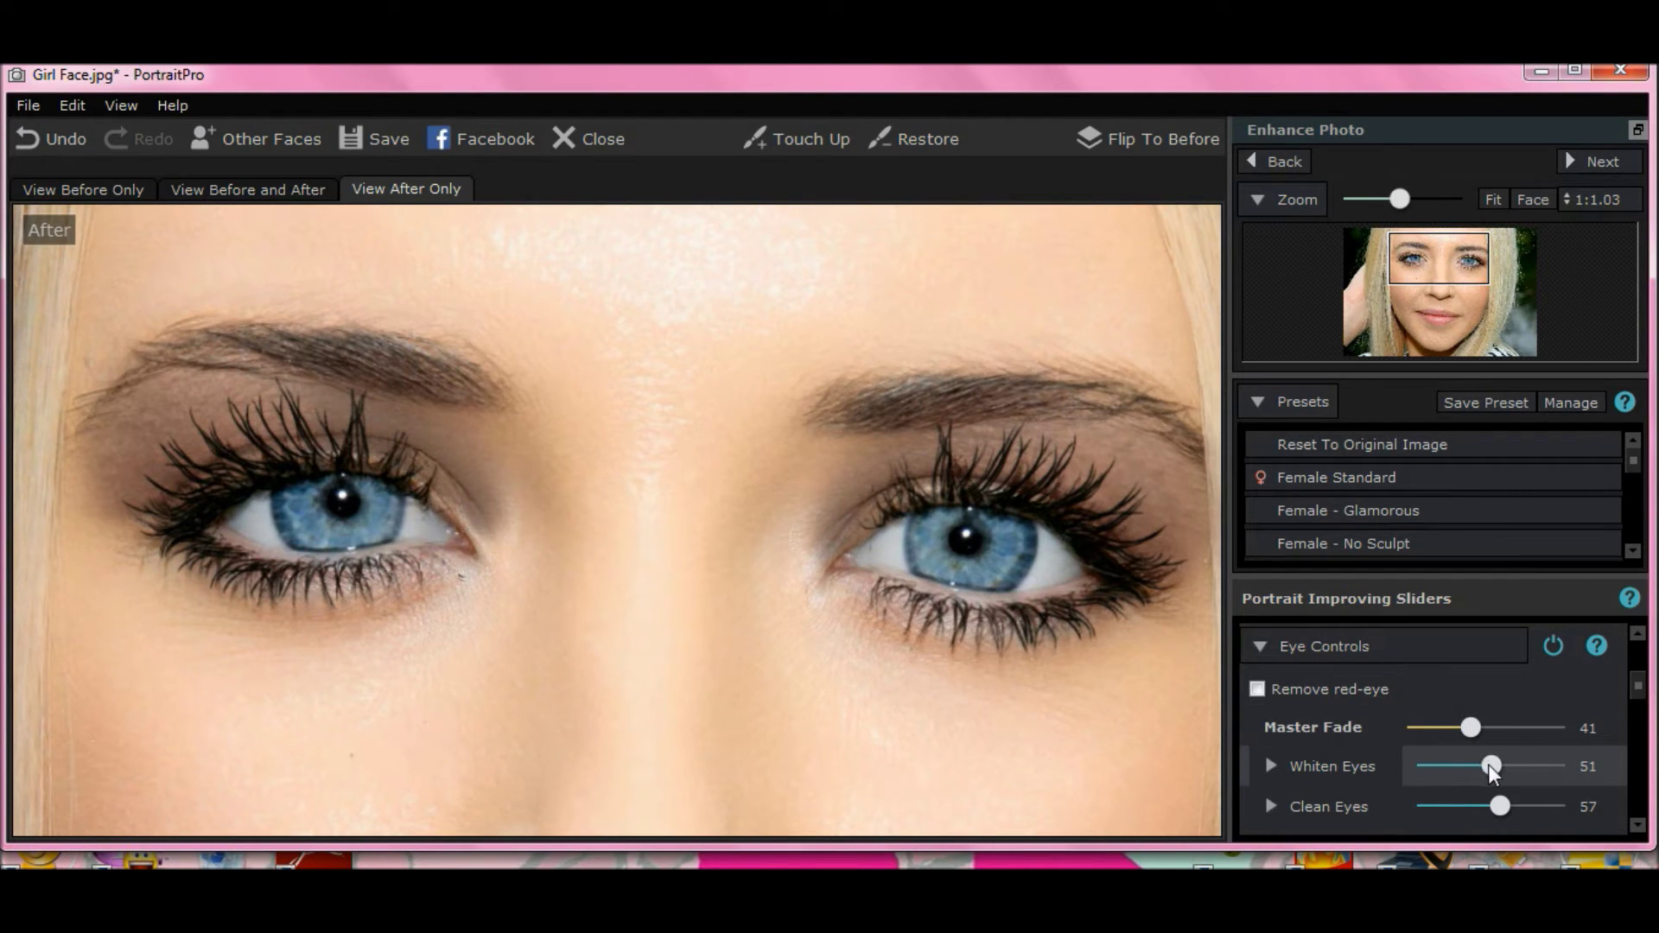
pyautogui.moveTo(1491, 766); pyautogui.dragTo(1585, 776)
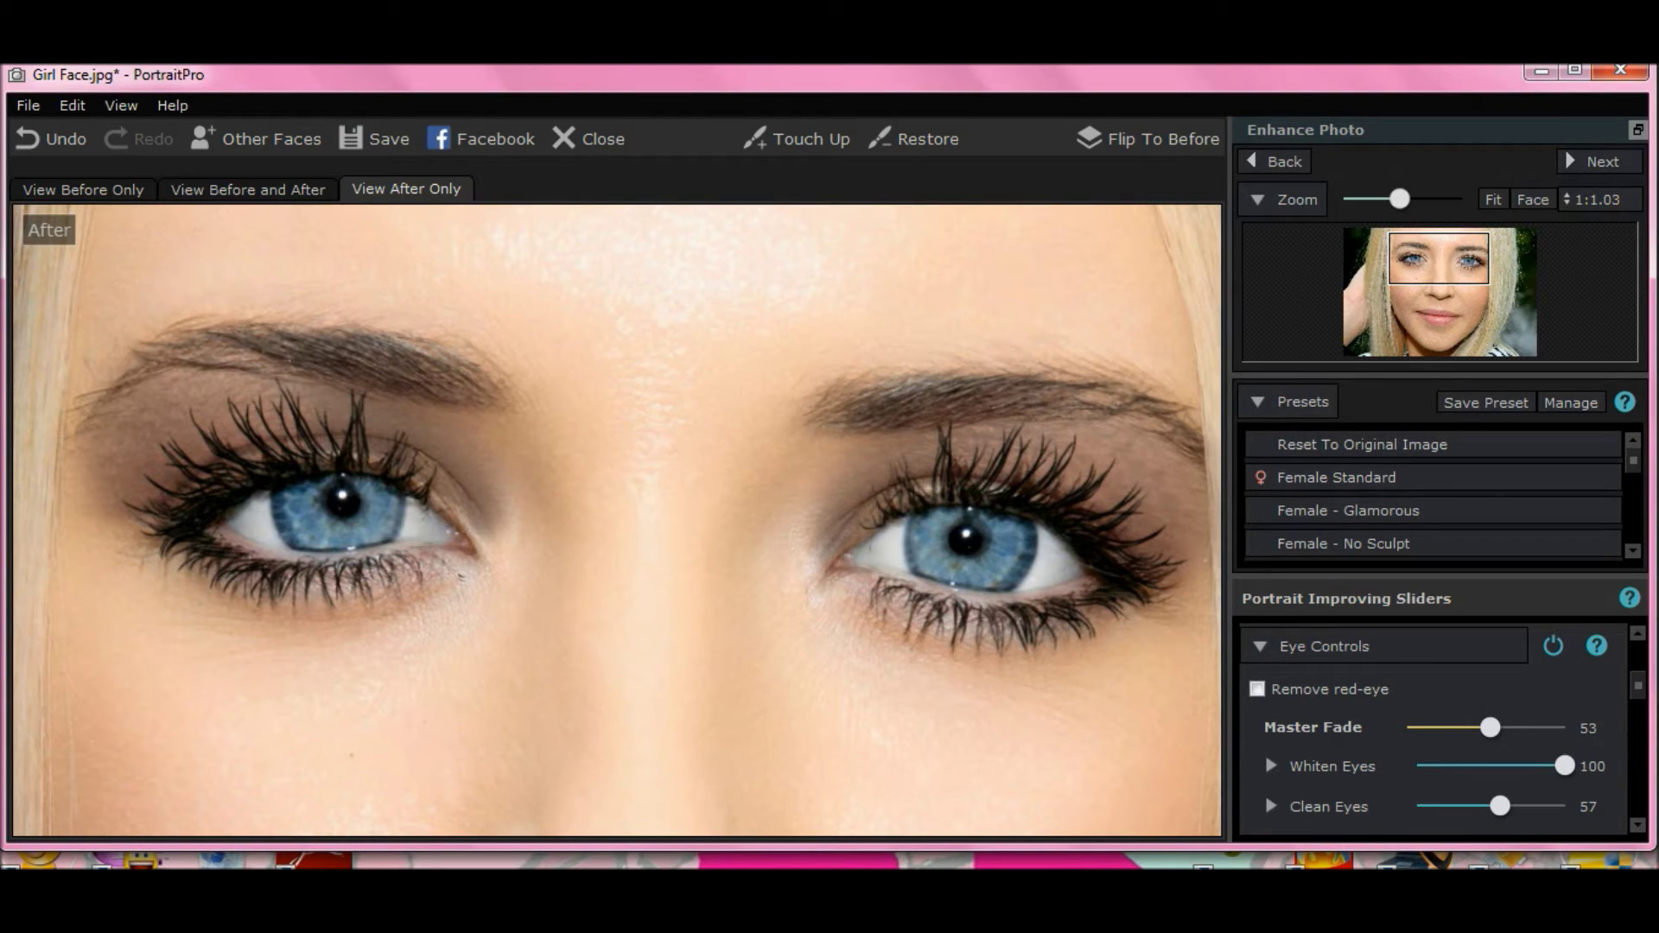
pyautogui.moveTo(1508, 806); pyautogui.dragTo(1432, 815)
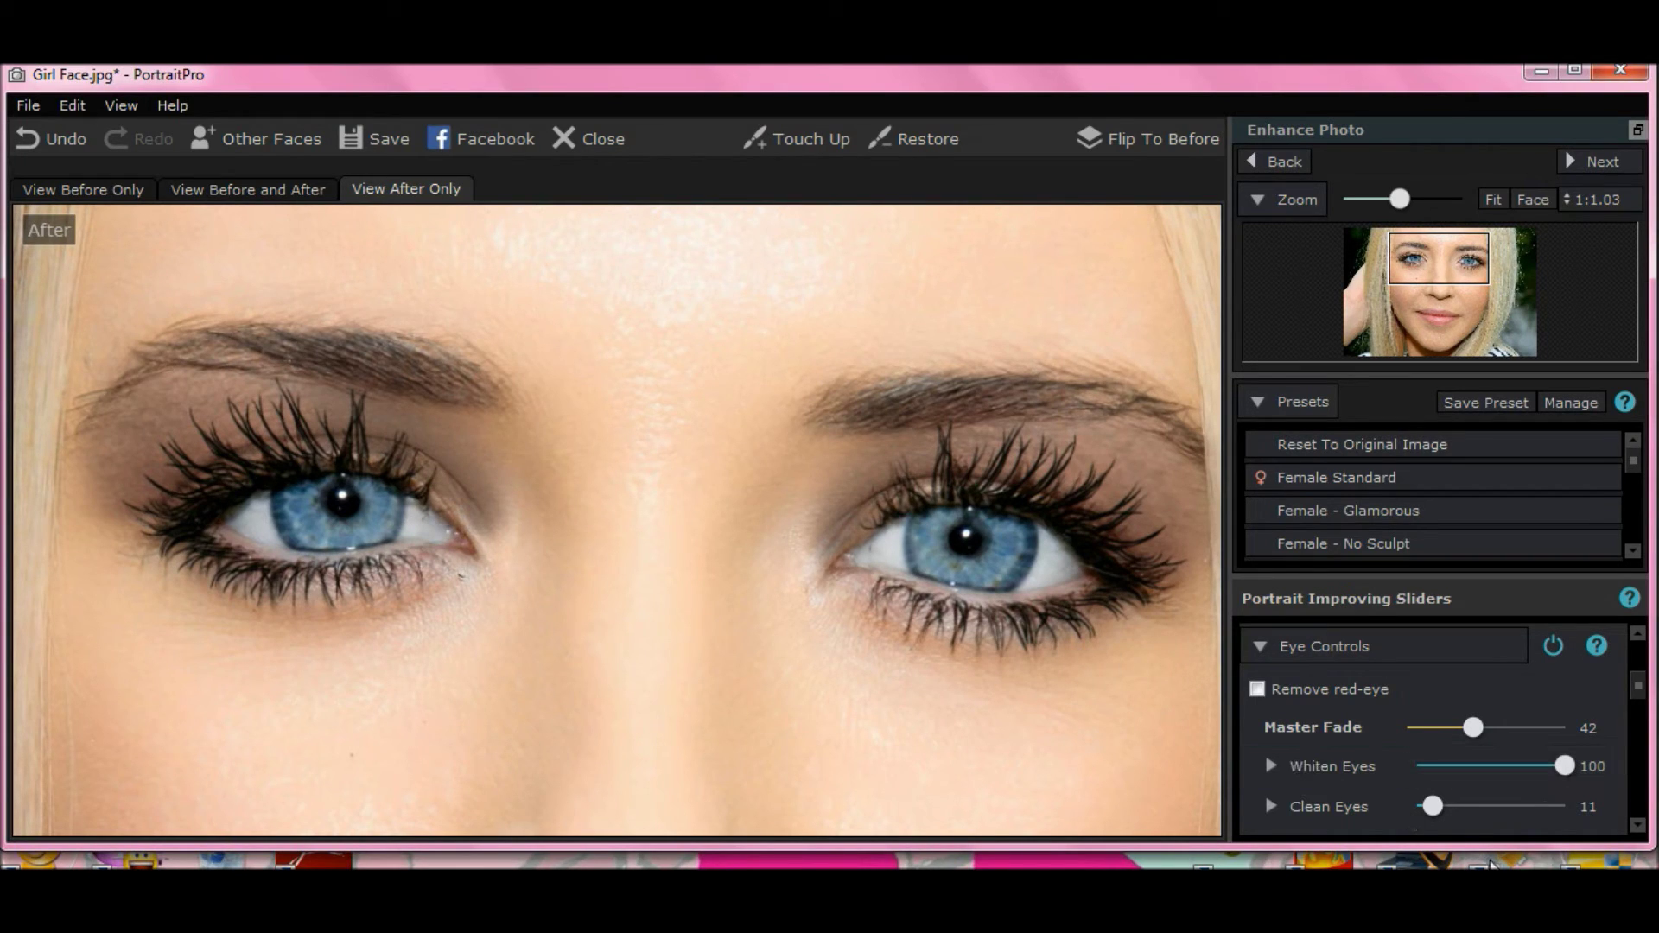
pyautogui.moveTo(1432, 806); pyautogui.dragTo(1528, 813)
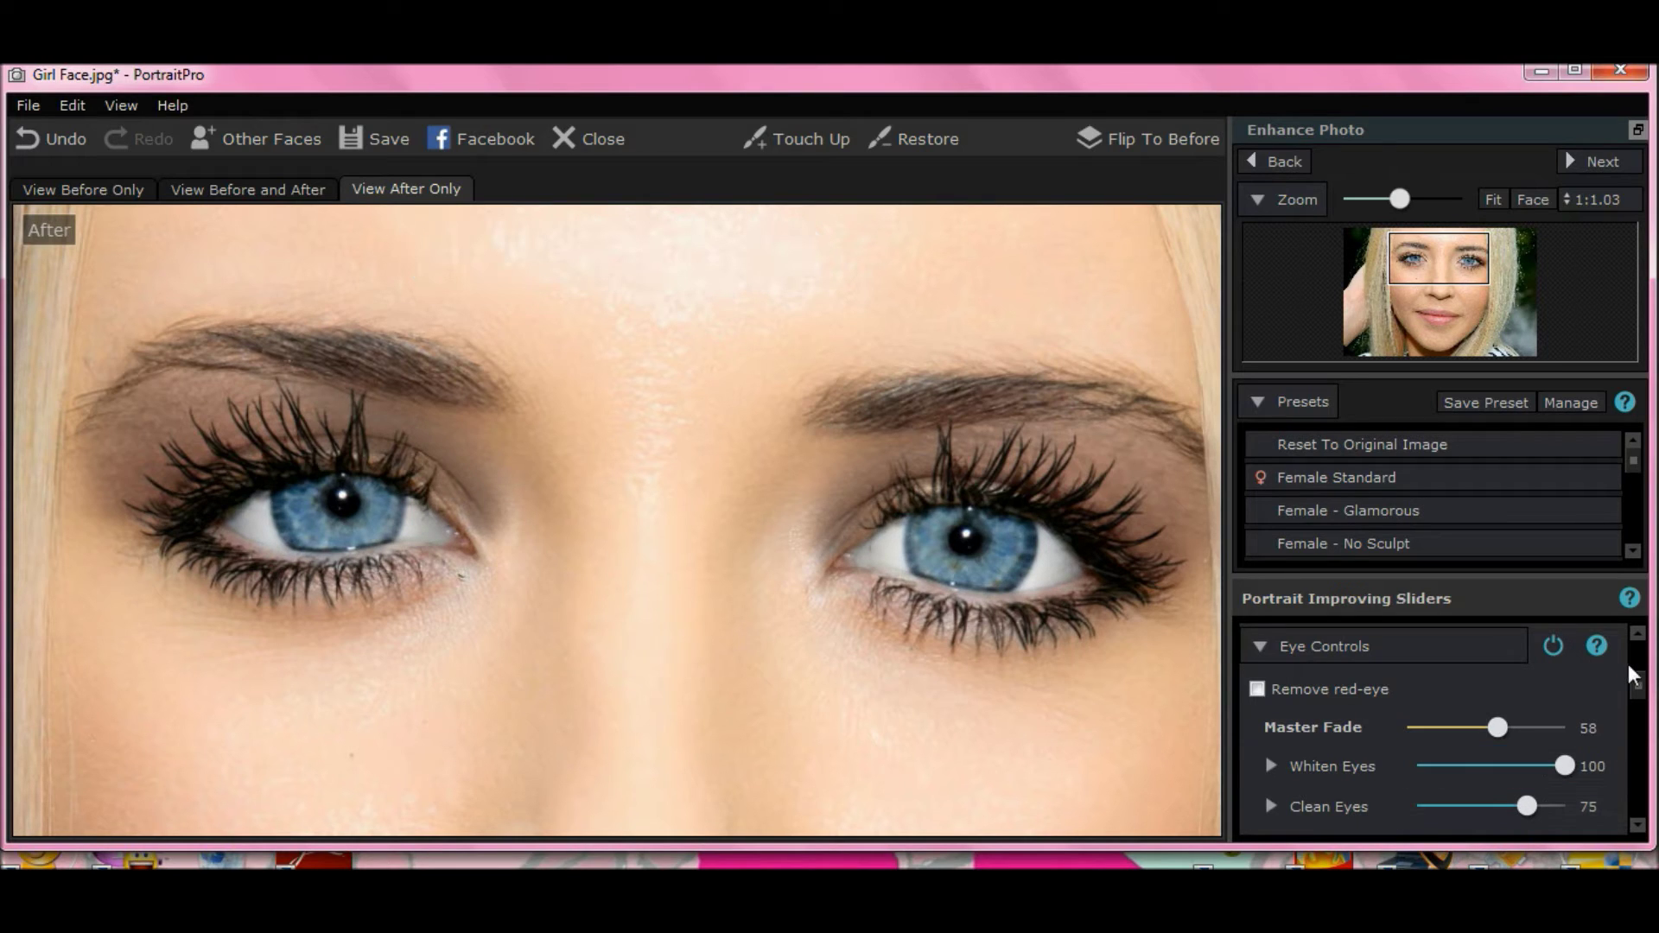
# Expand Change Eye Color and set Amount of Change to 75 and Intensity to 4
pyautogui.scroll(3, 1637, 687)
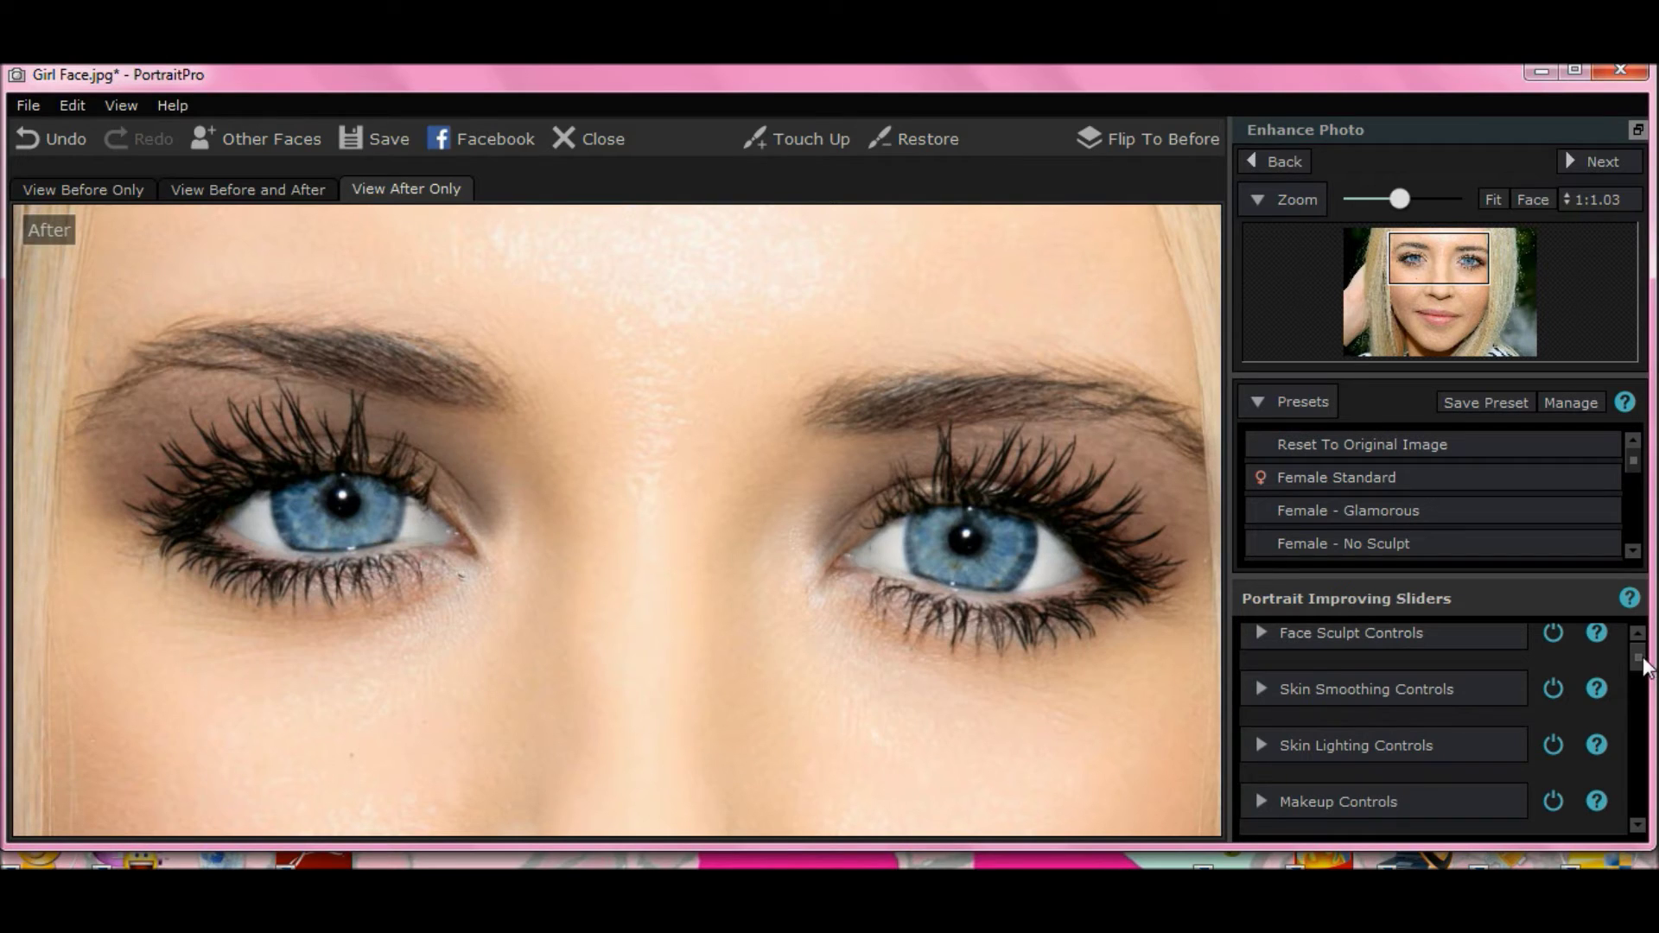
pyautogui.scroll(-3, 1638, 682)
pyautogui.moveTo(1638, 678); pyautogui.dragTo(1630, 734)
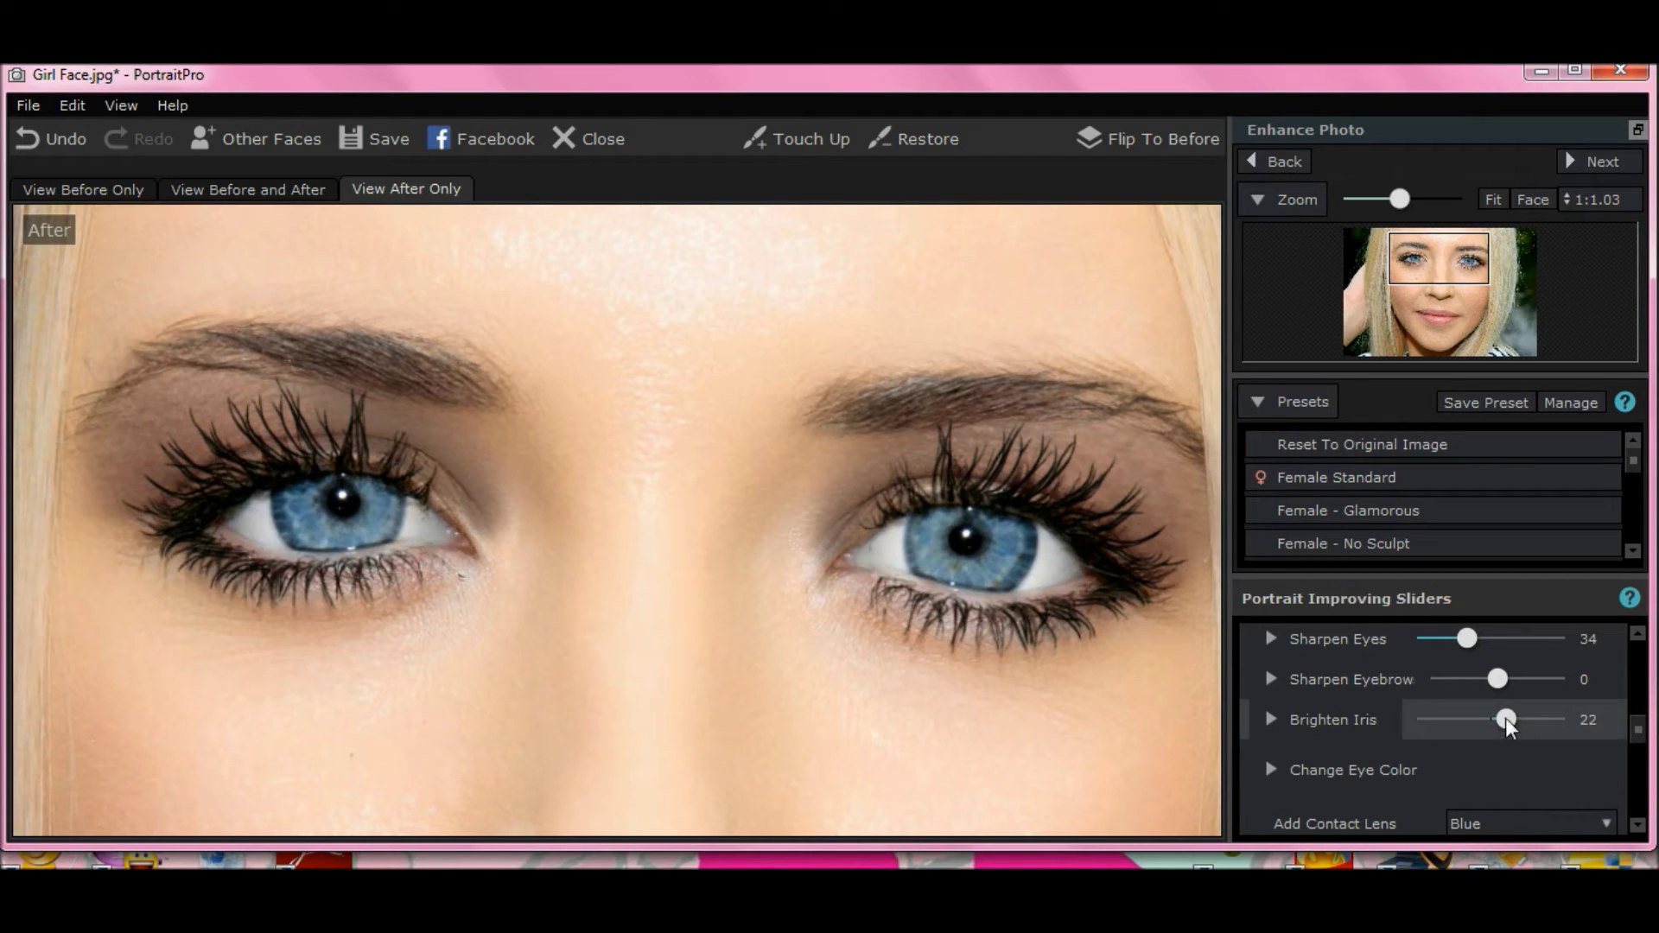
pyautogui.moveTo(1638, 729); pyautogui.dragTo(1641, 737)
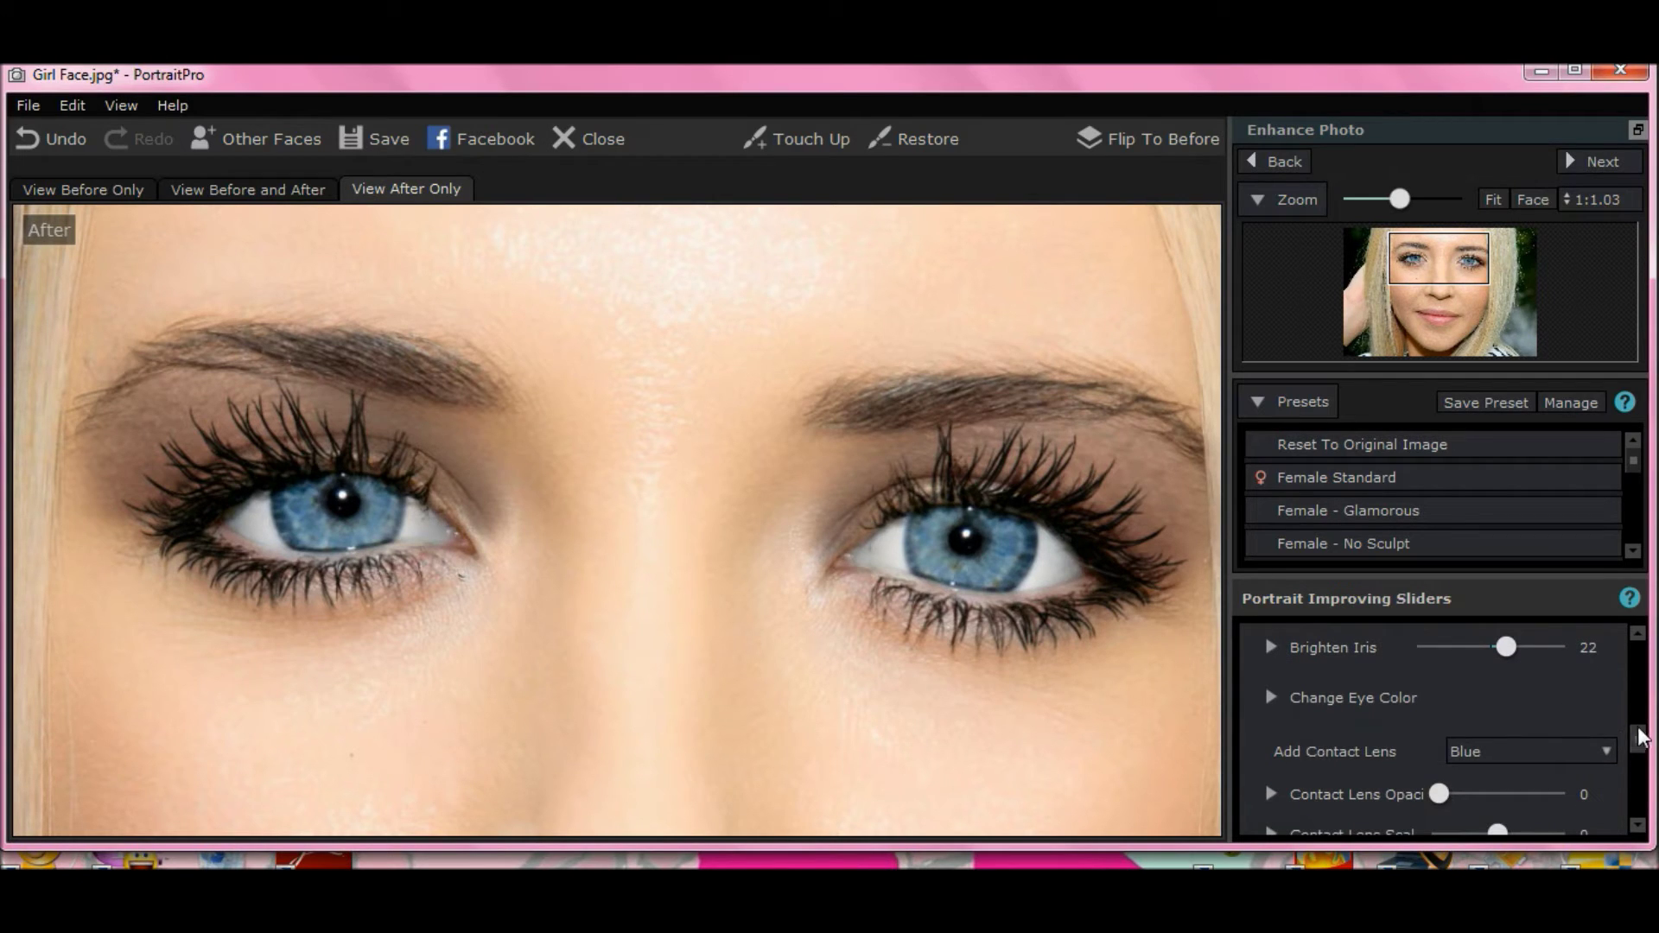
pyautogui.click(1336, 696)
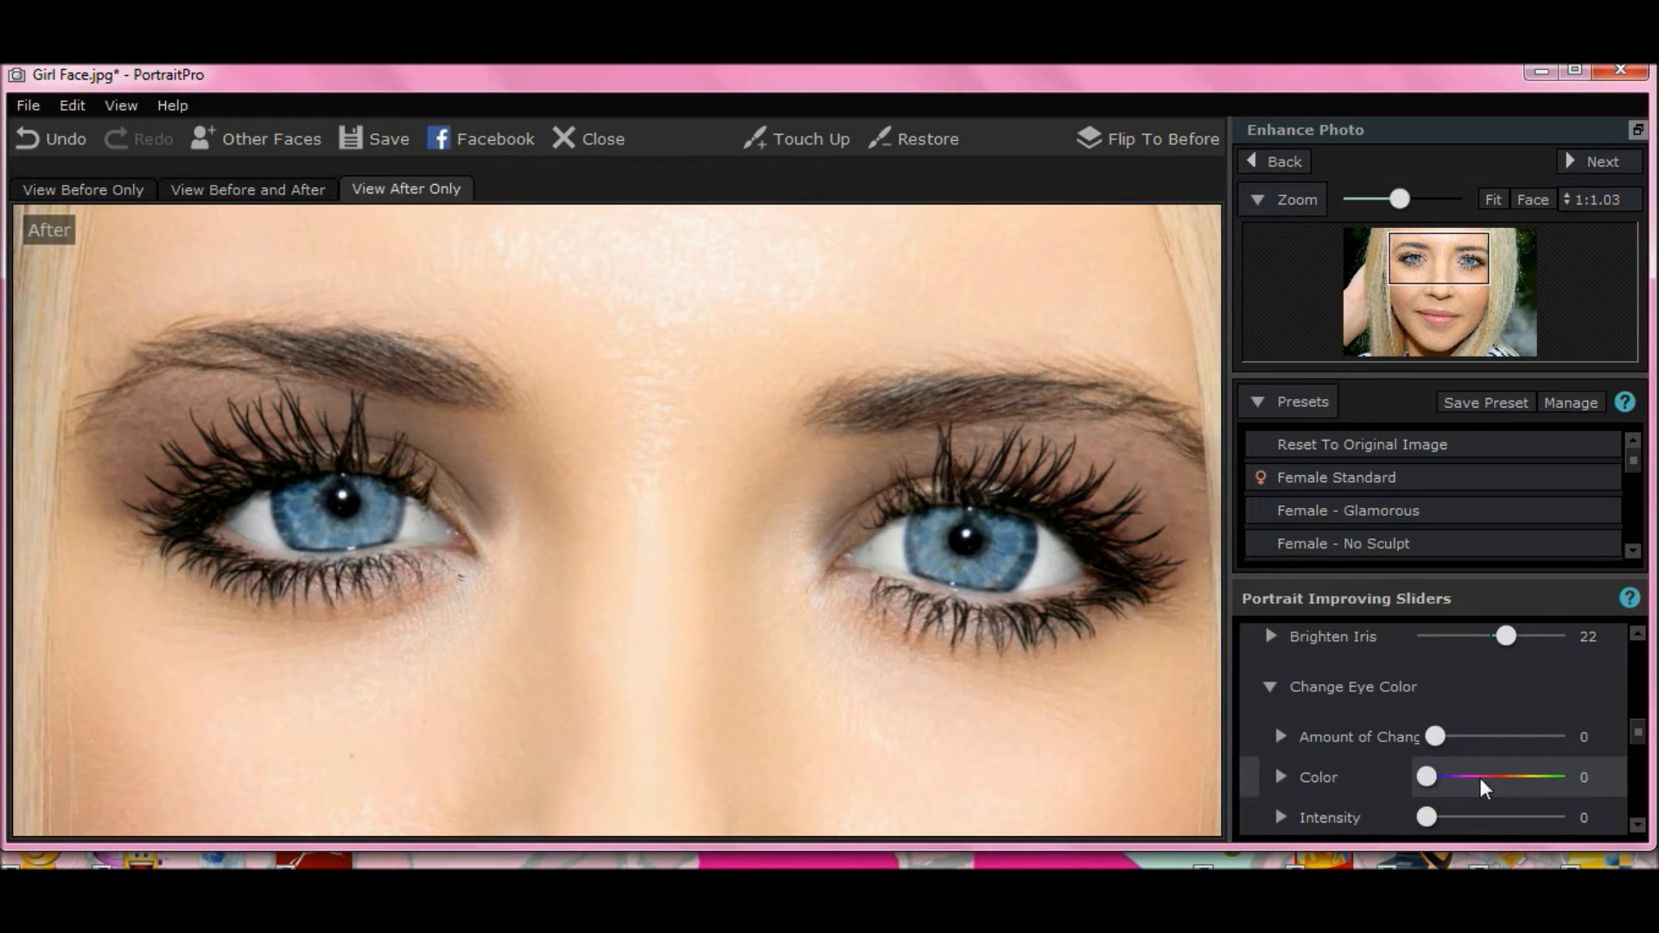
pyautogui.moveTo(1434, 740); pyautogui.dragTo(1432, 817)
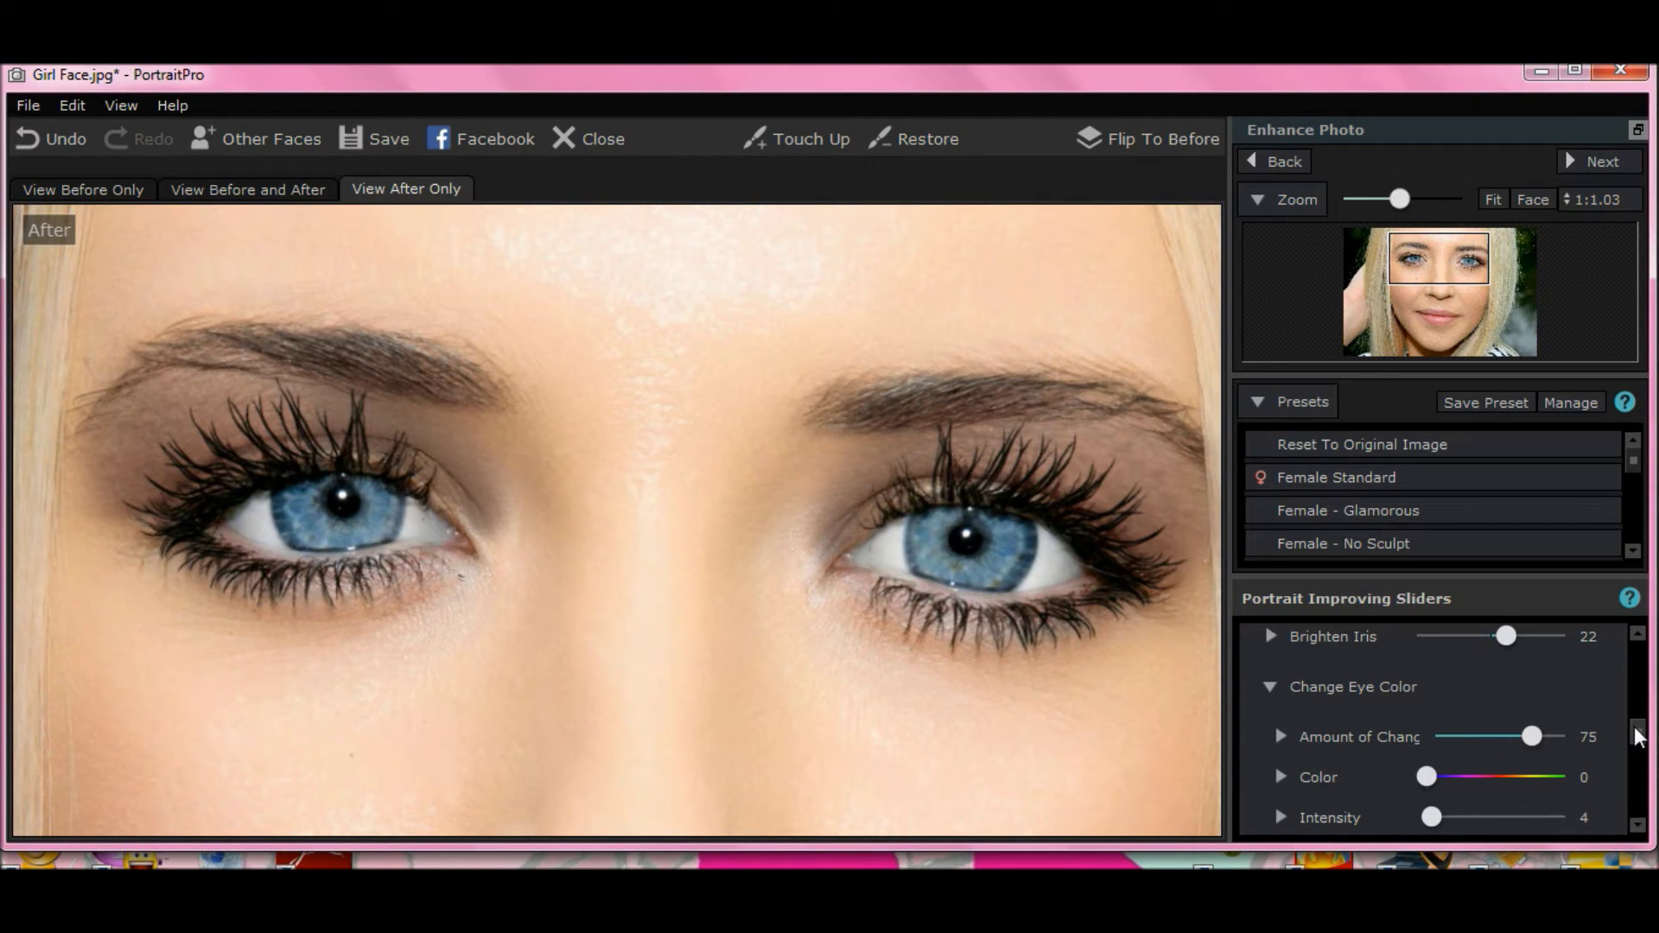
pyautogui.moveTo(1637, 736); pyautogui.dragTo(1637, 757)
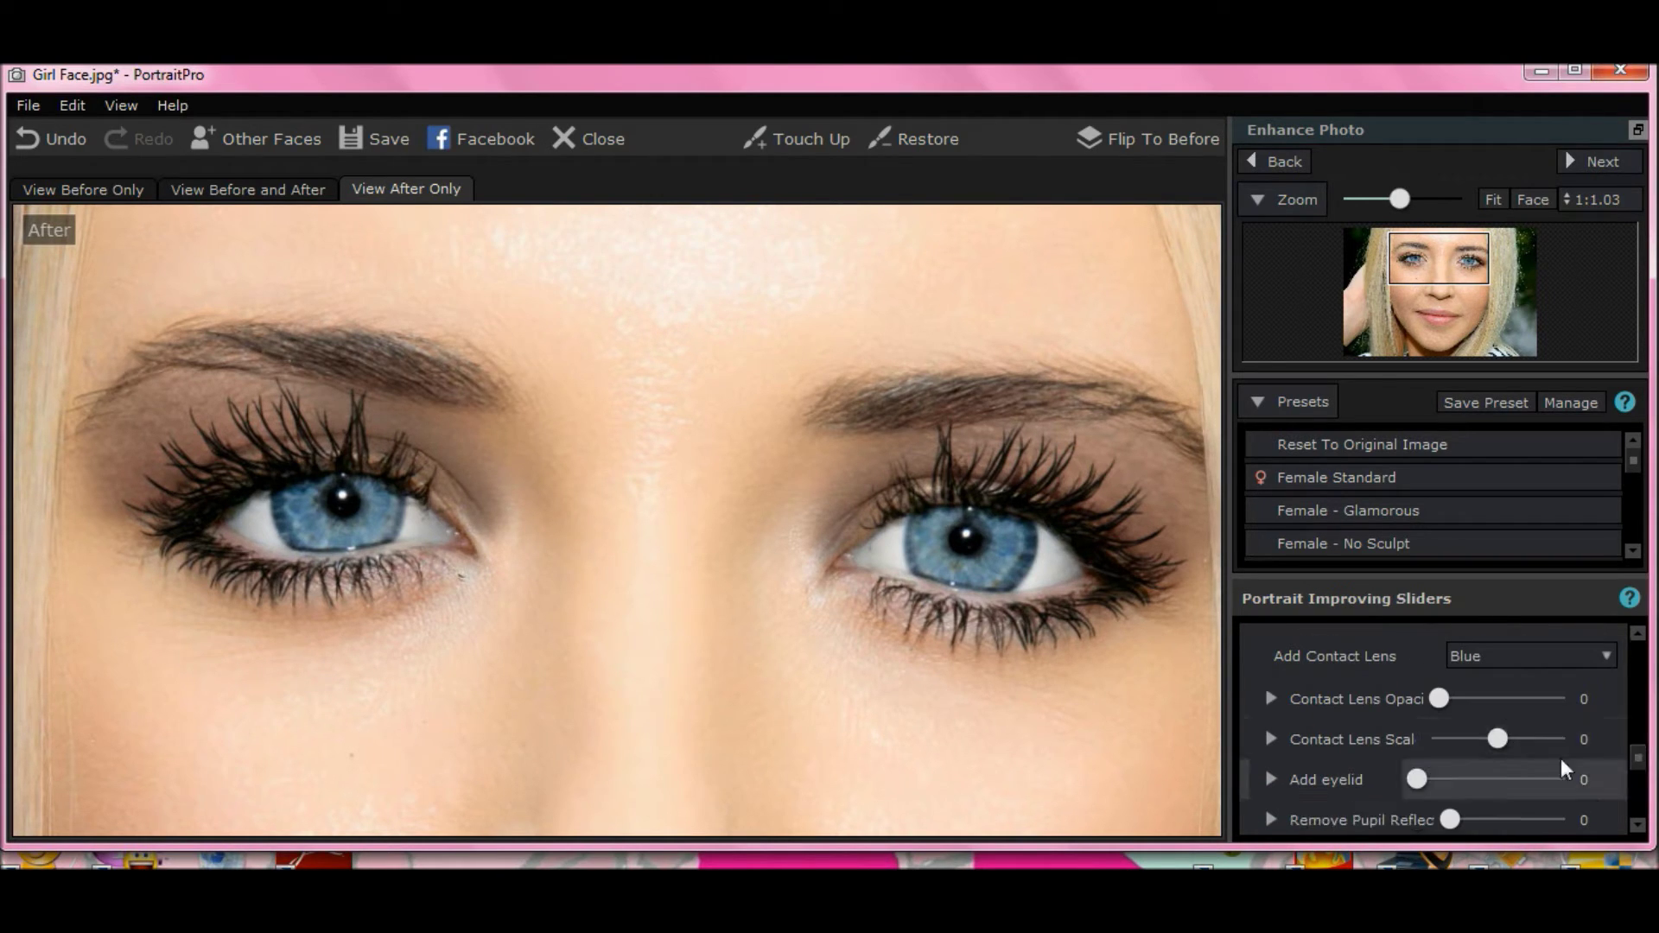
# Choose Brown contact lenses, then zoom in and frame both eyes
pyautogui.click(1525, 657)
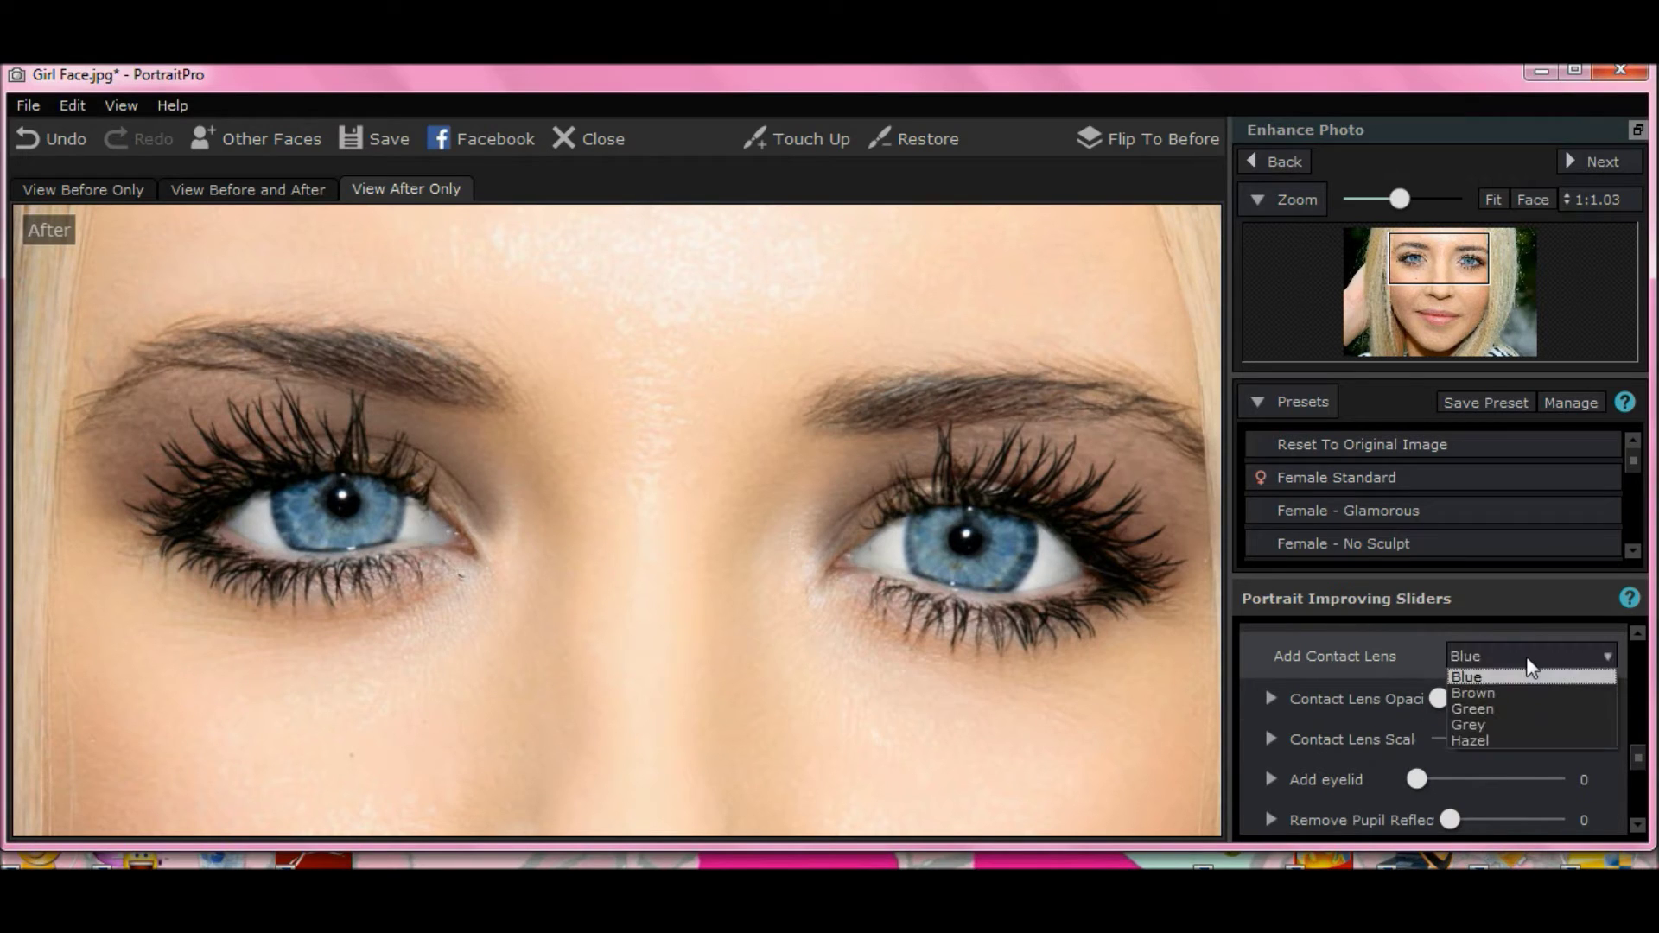
pyautogui.click(1474, 692)
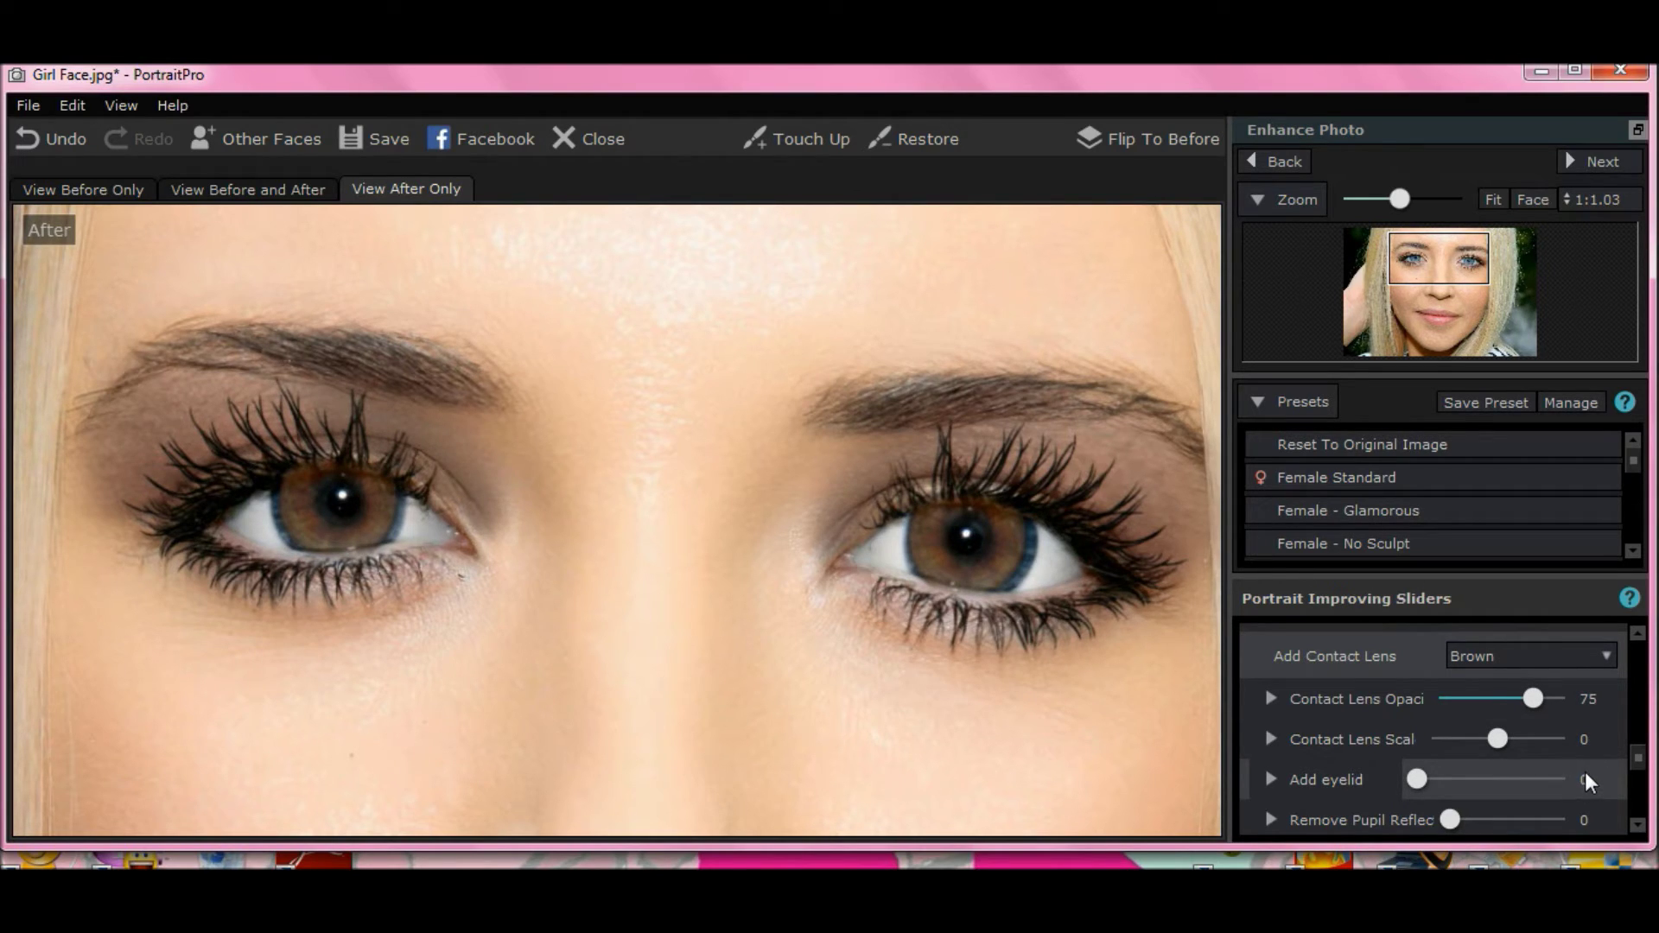
pyautogui.moveTo(1397, 201); pyautogui.dragTo(1401, 204)
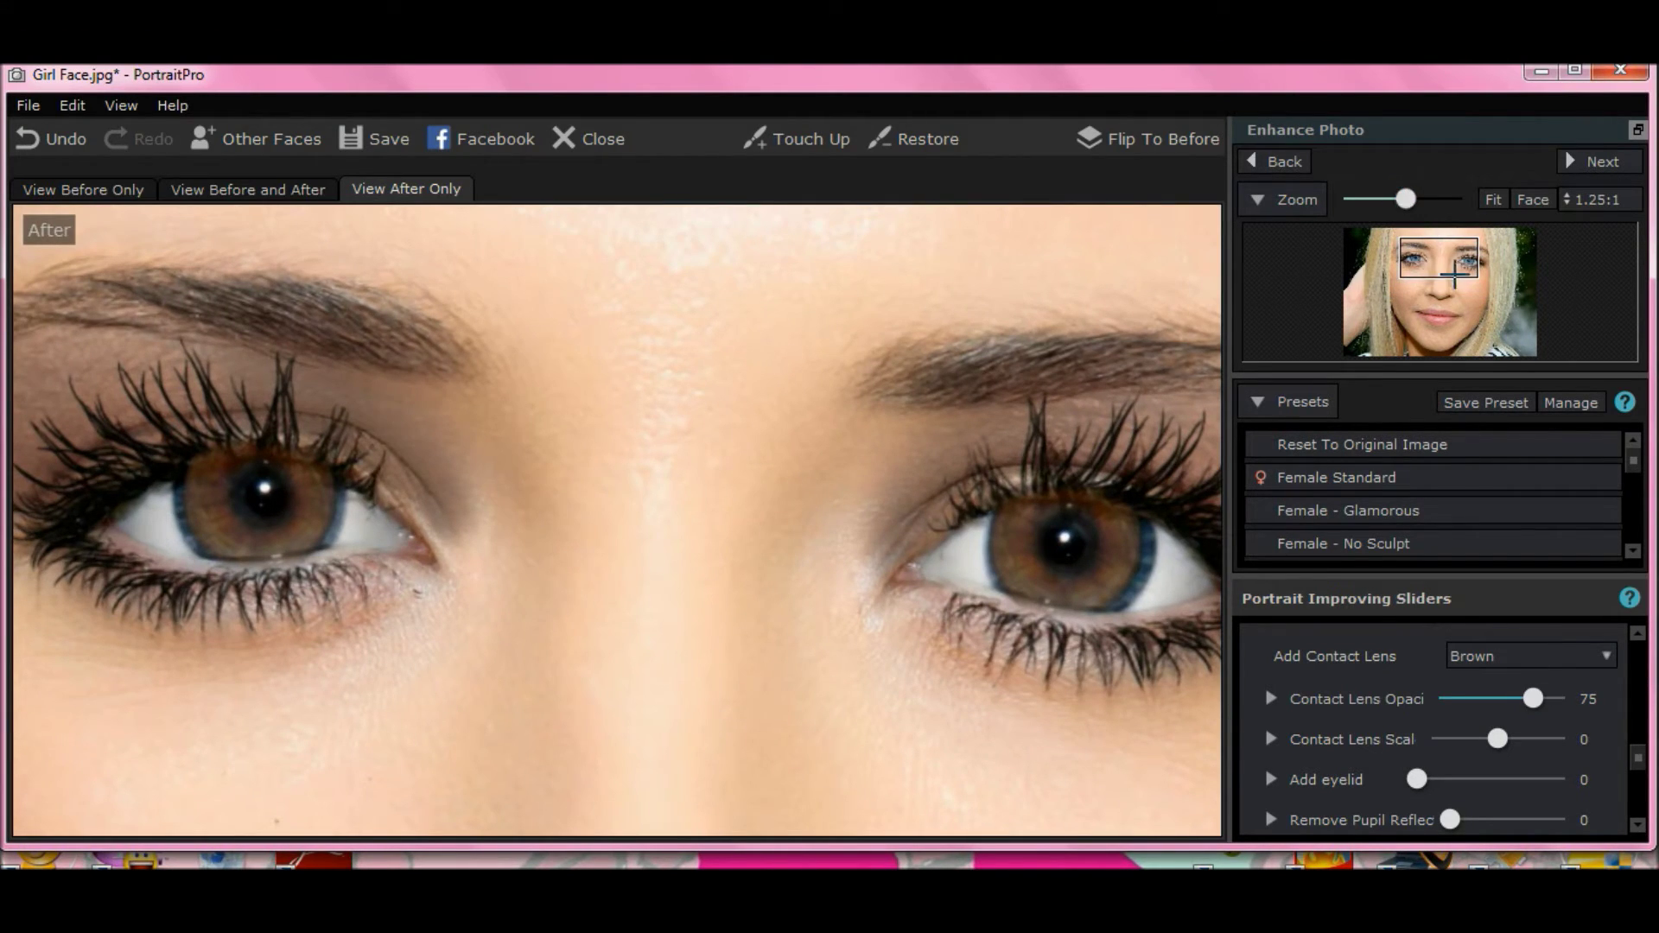
pyautogui.moveTo(1443, 266); pyautogui.dragTo(1444, 268)
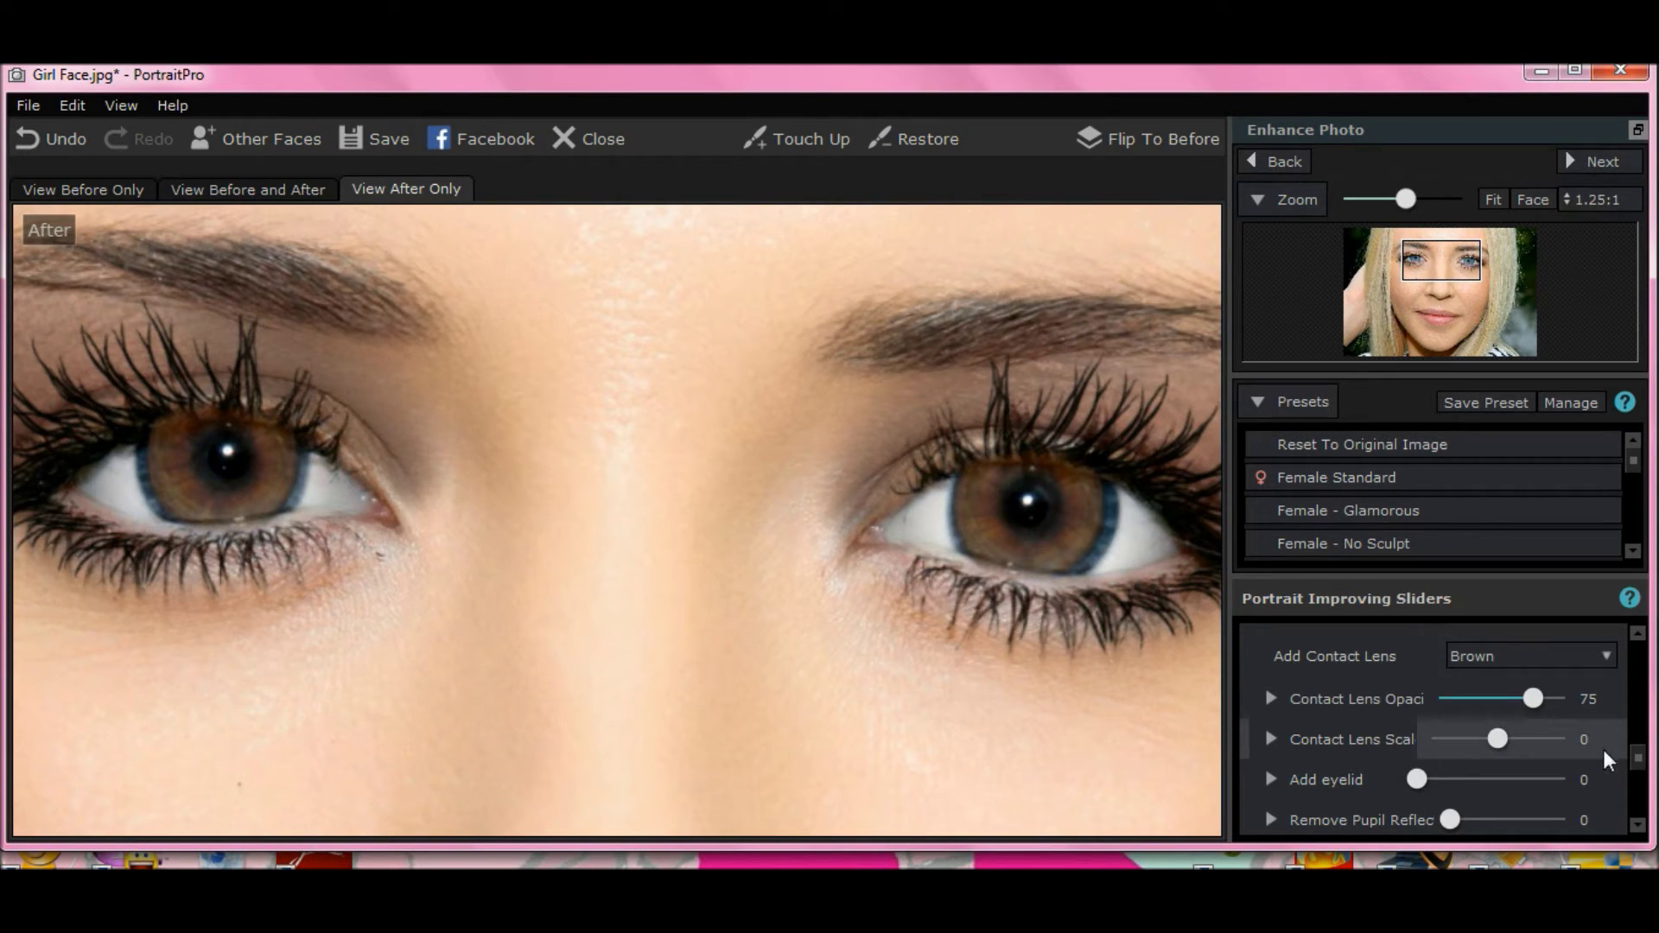
pyautogui.moveTo(1641, 760); pyautogui.dragTo(1641, 761)
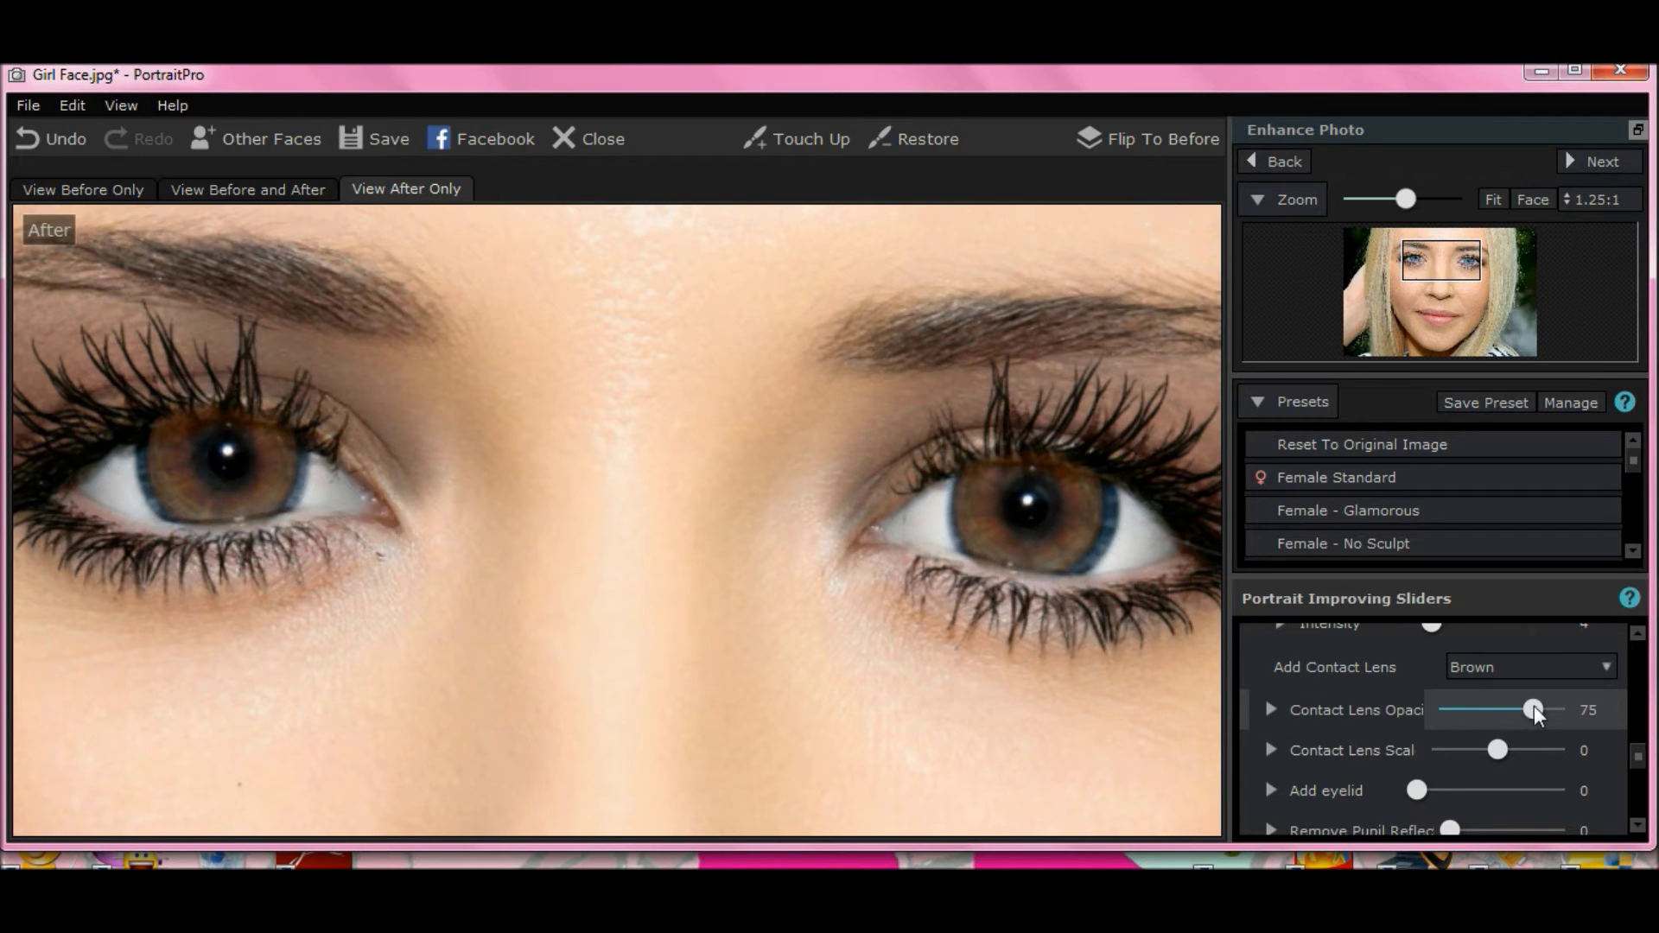
# Compare lens opacity at 0 and 100, settle near 73, then set Contact Lens Scale to -100
pyautogui.moveTo(1532, 707); pyautogui.dragTo(1413, 692)
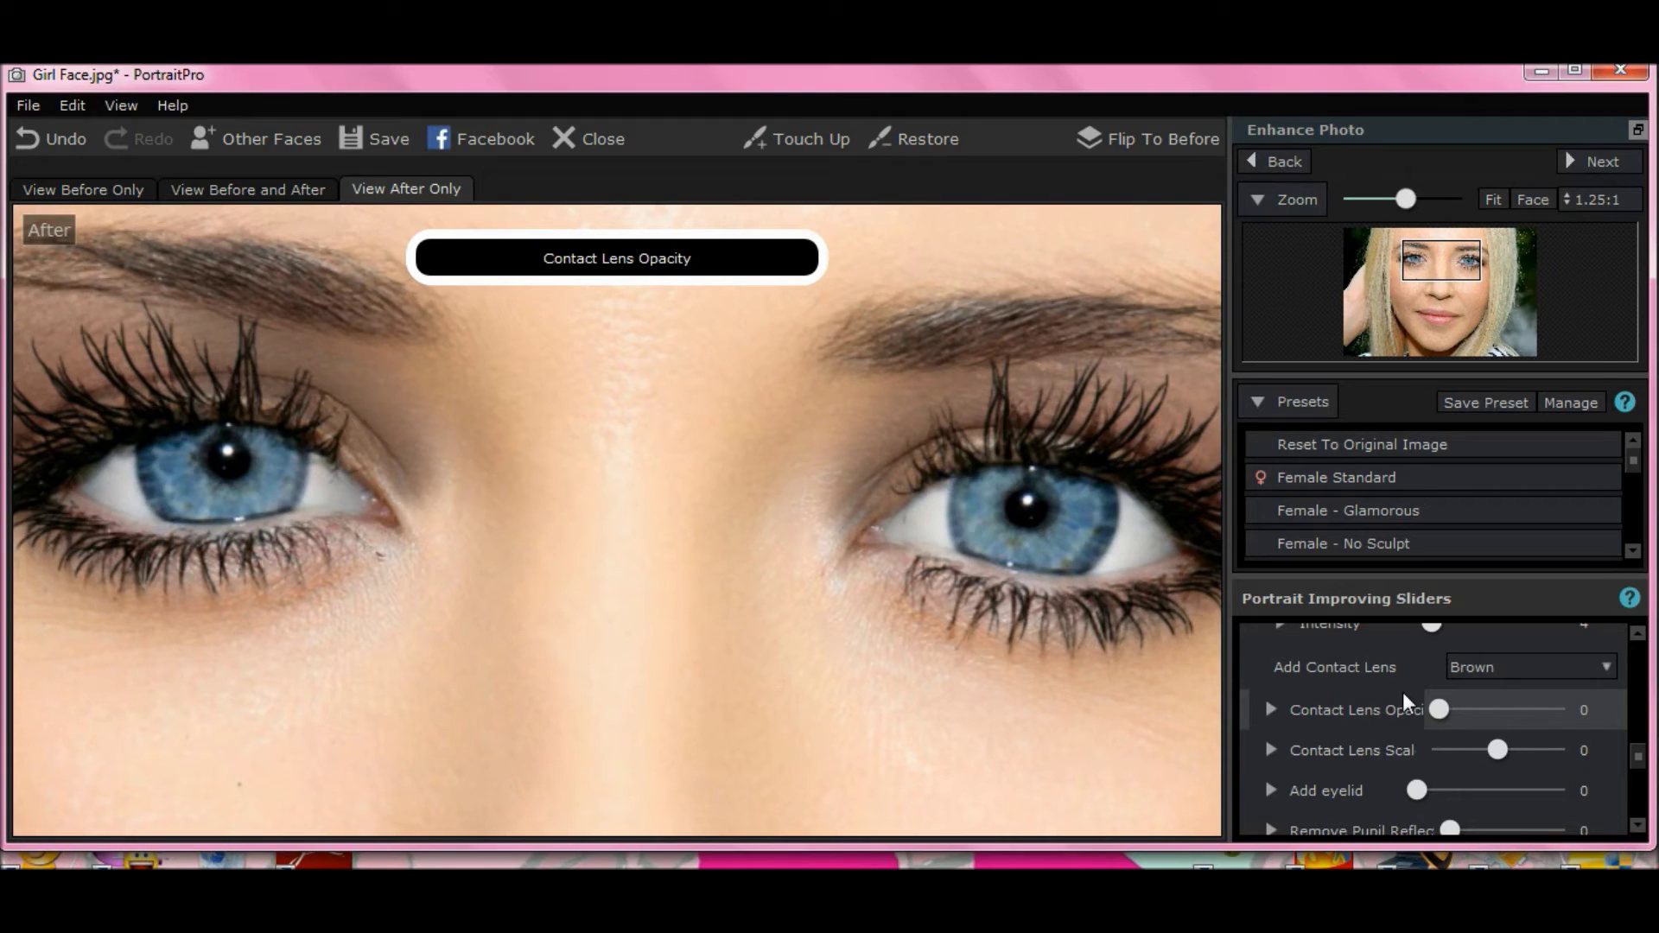
pyautogui.moveTo(1424, 705); pyautogui.dragTo(1591, 723)
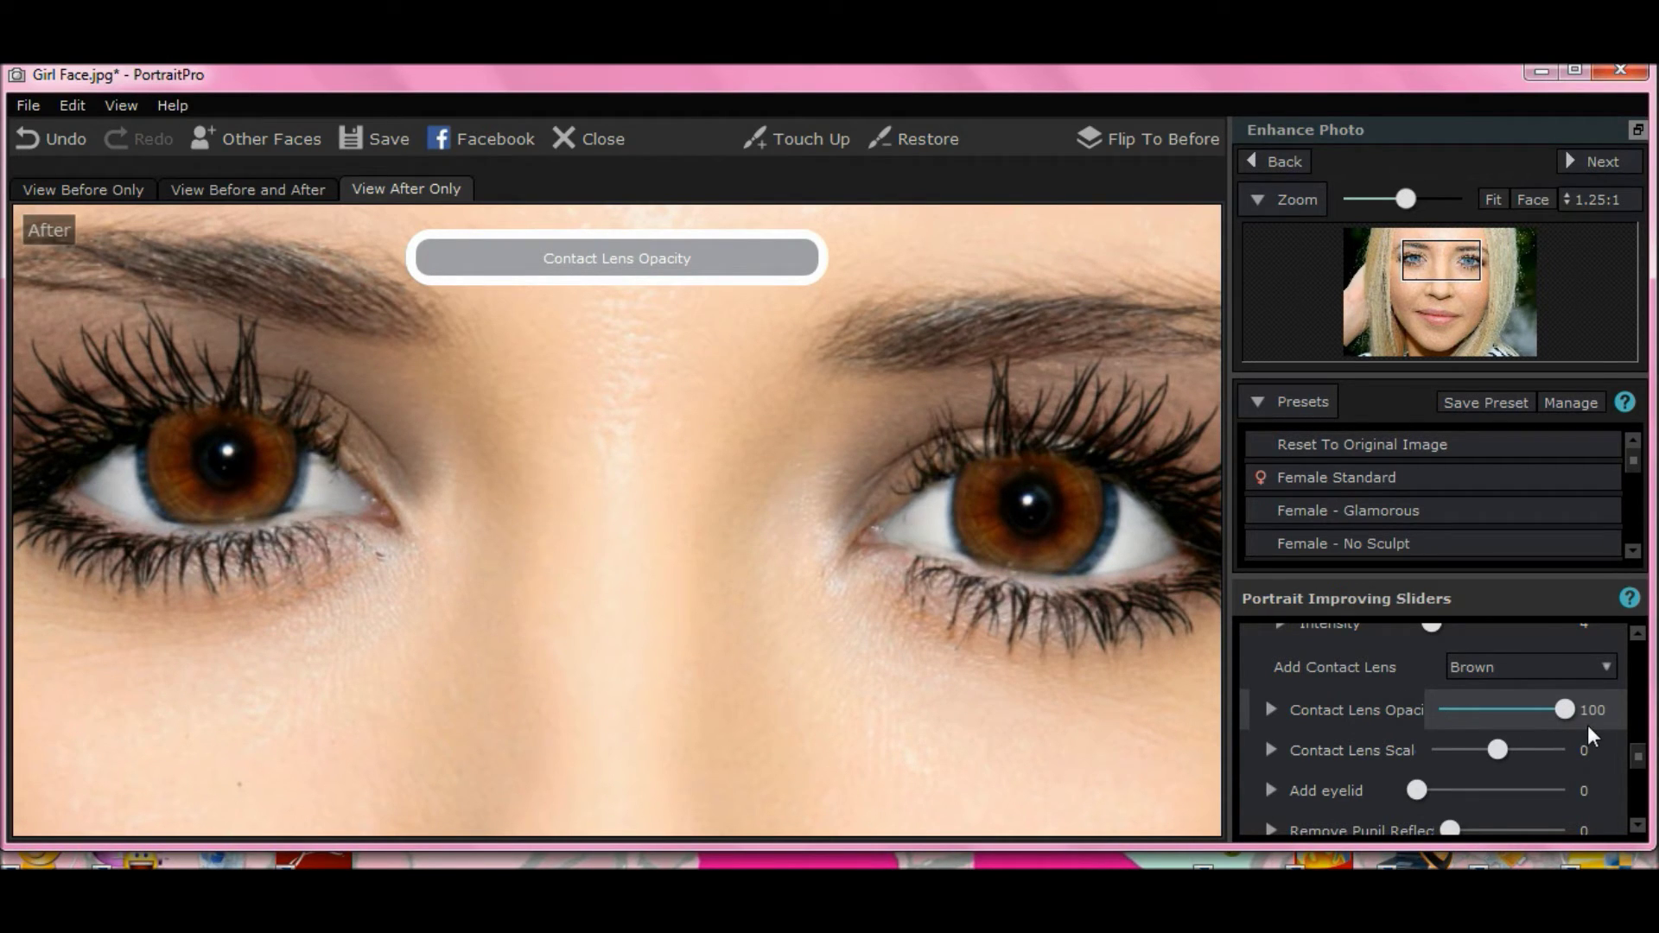
pyautogui.moveTo(1588, 731); pyautogui.dragTo(1534, 708)
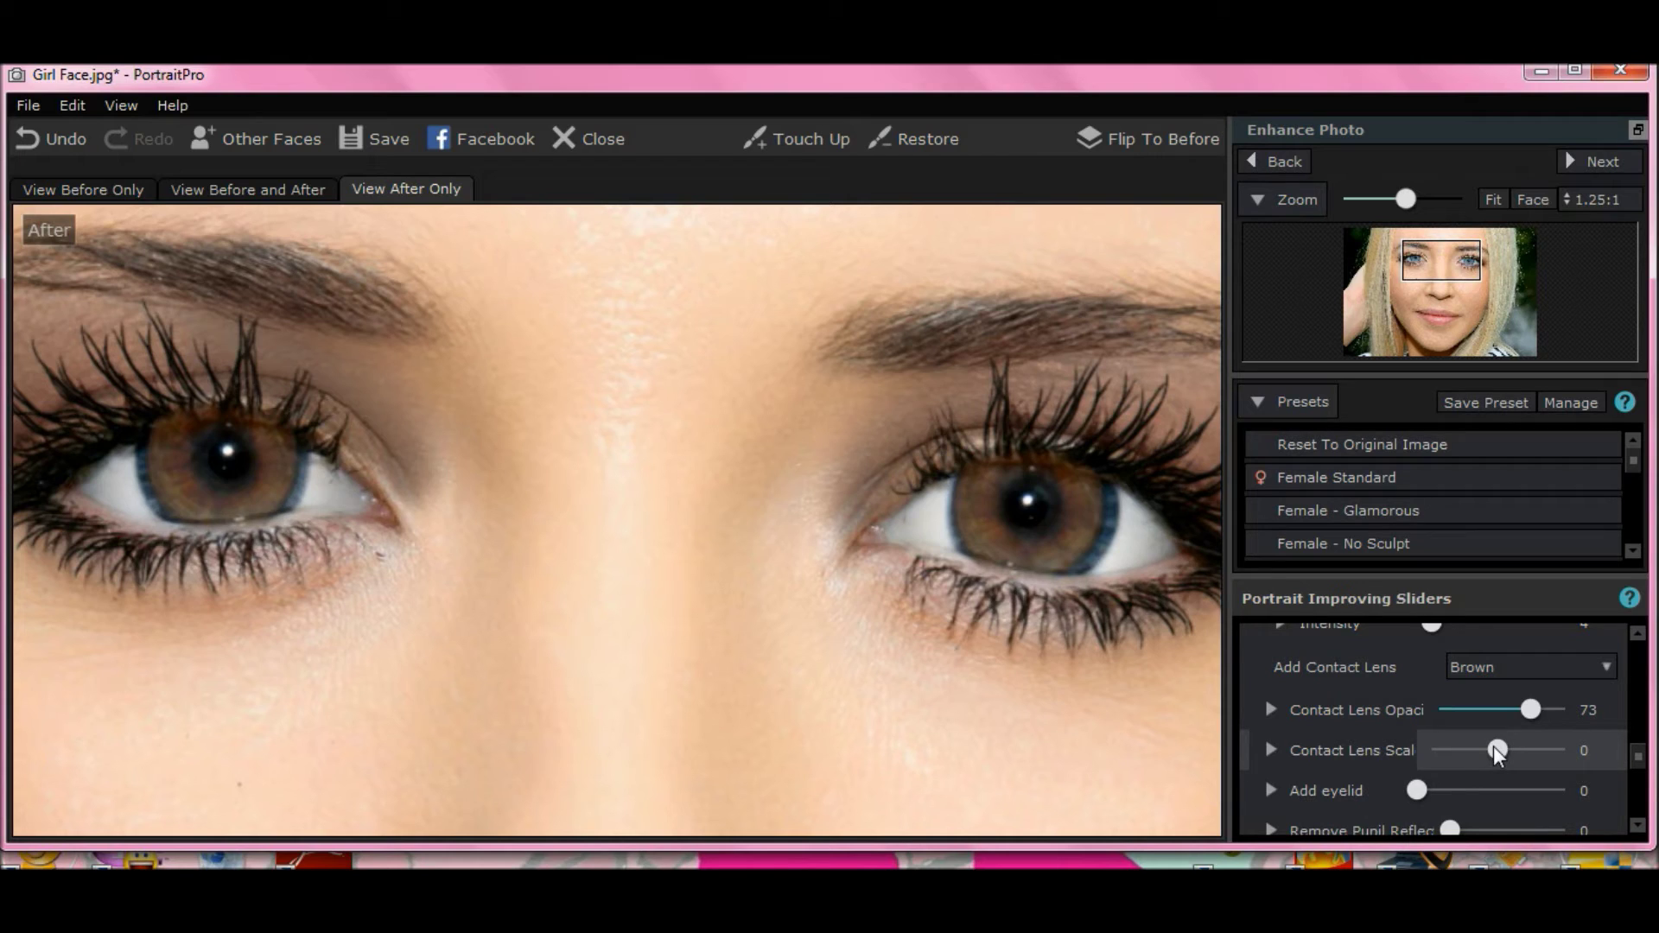
pyautogui.moveTo(1492, 744); pyautogui.dragTo(1351, 753)
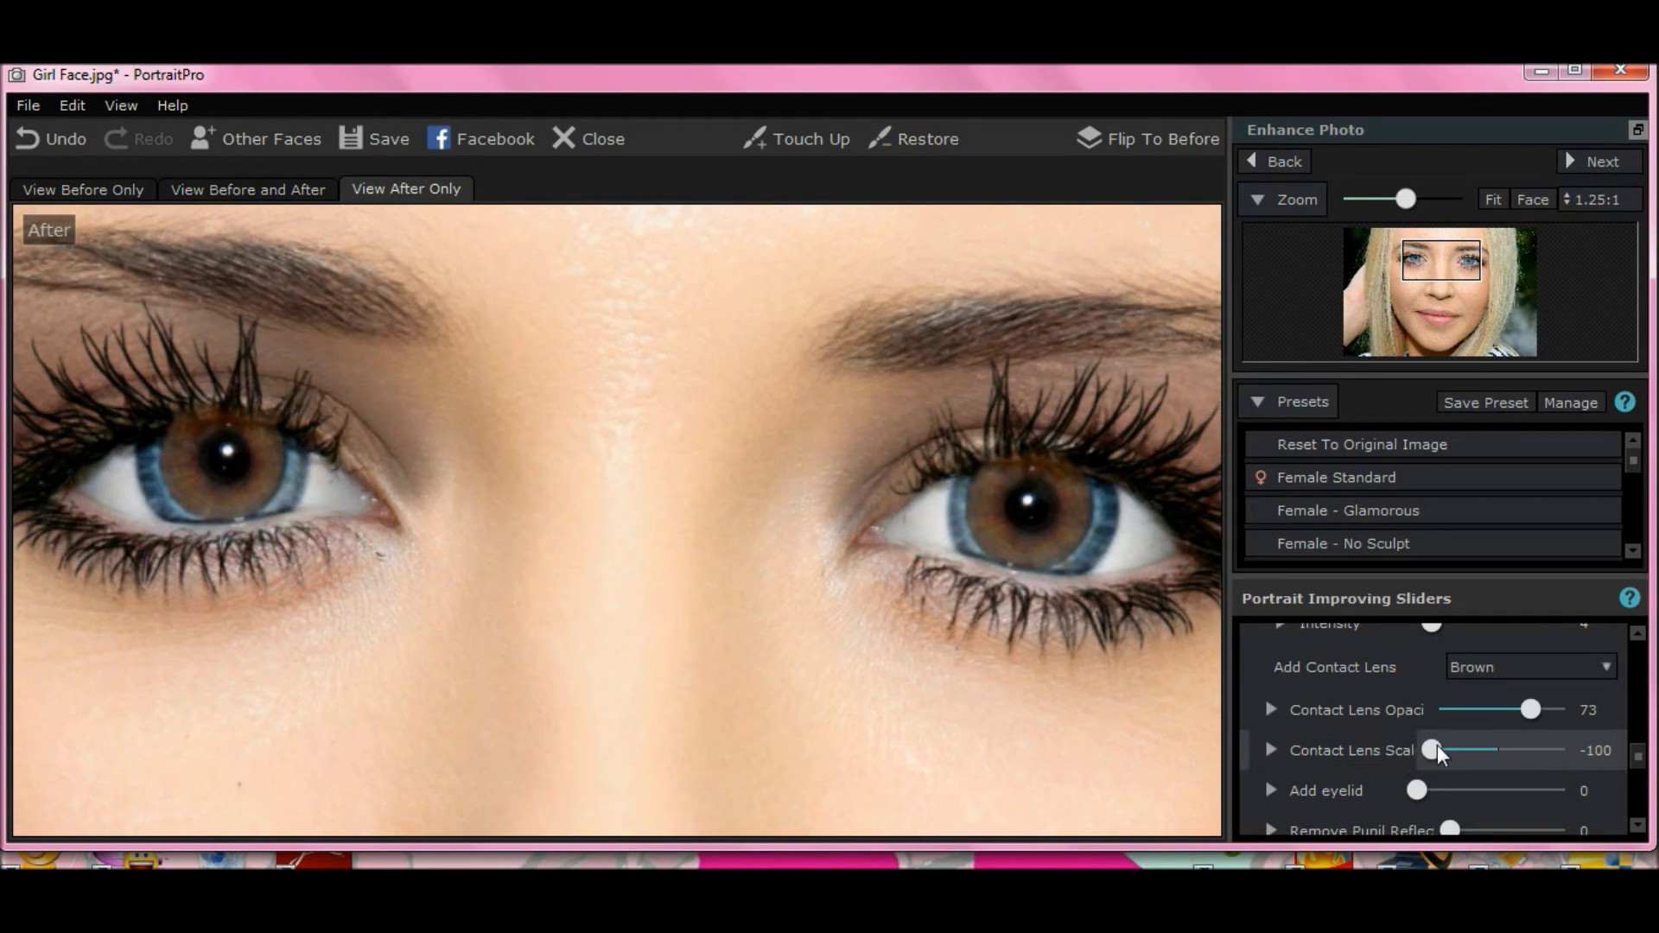
# Set Contact Lens Scale to 33, widen the sliders panel, and zoom out to 1:1.04
pyautogui.moveTo(1427, 750); pyautogui.dragTo(1467, 753)
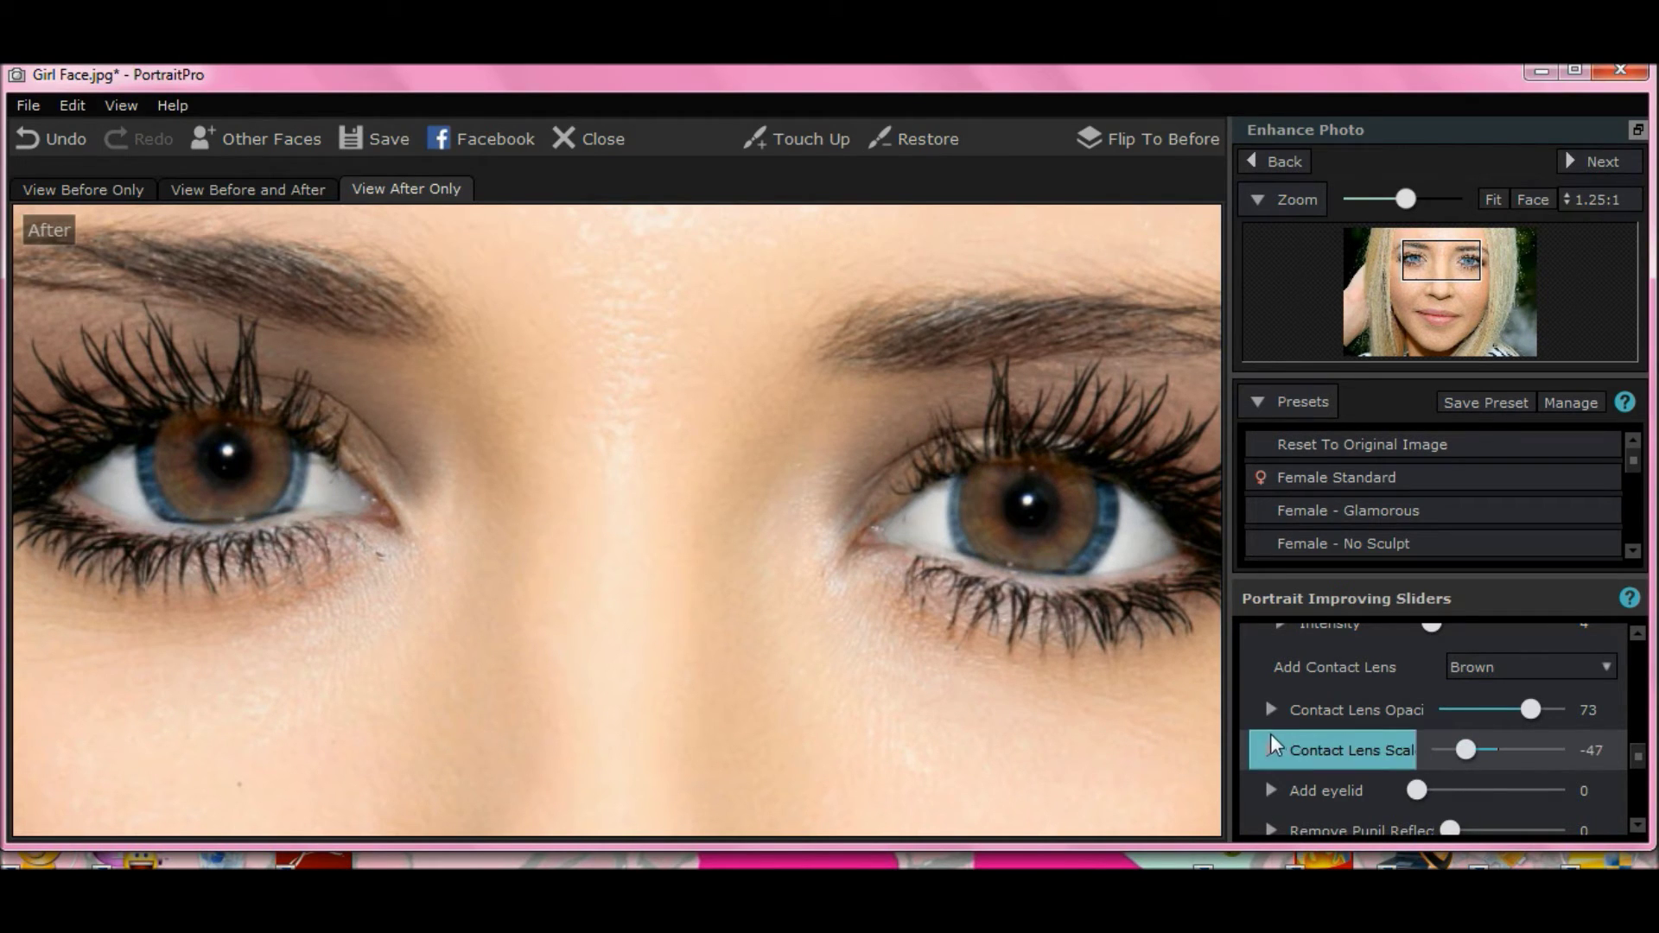
pyautogui.moveTo(1227, 722); pyautogui.dragTo(1197, 725)
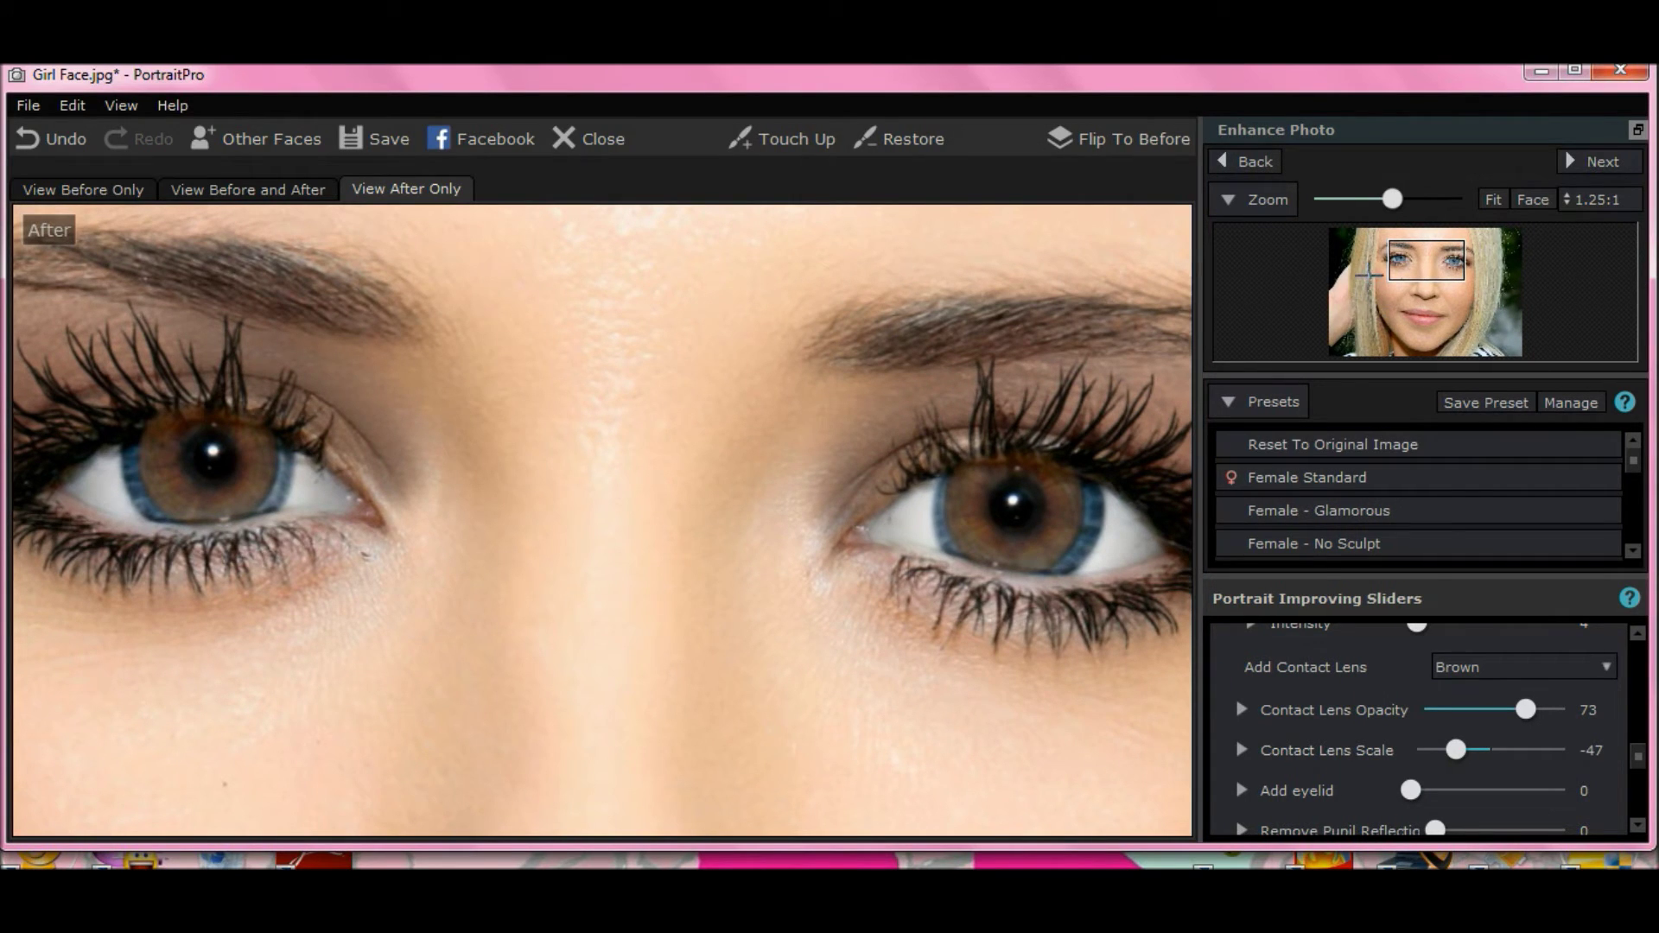
pyautogui.moveTo(1392, 200); pyautogui.dragTo(1387, 200)
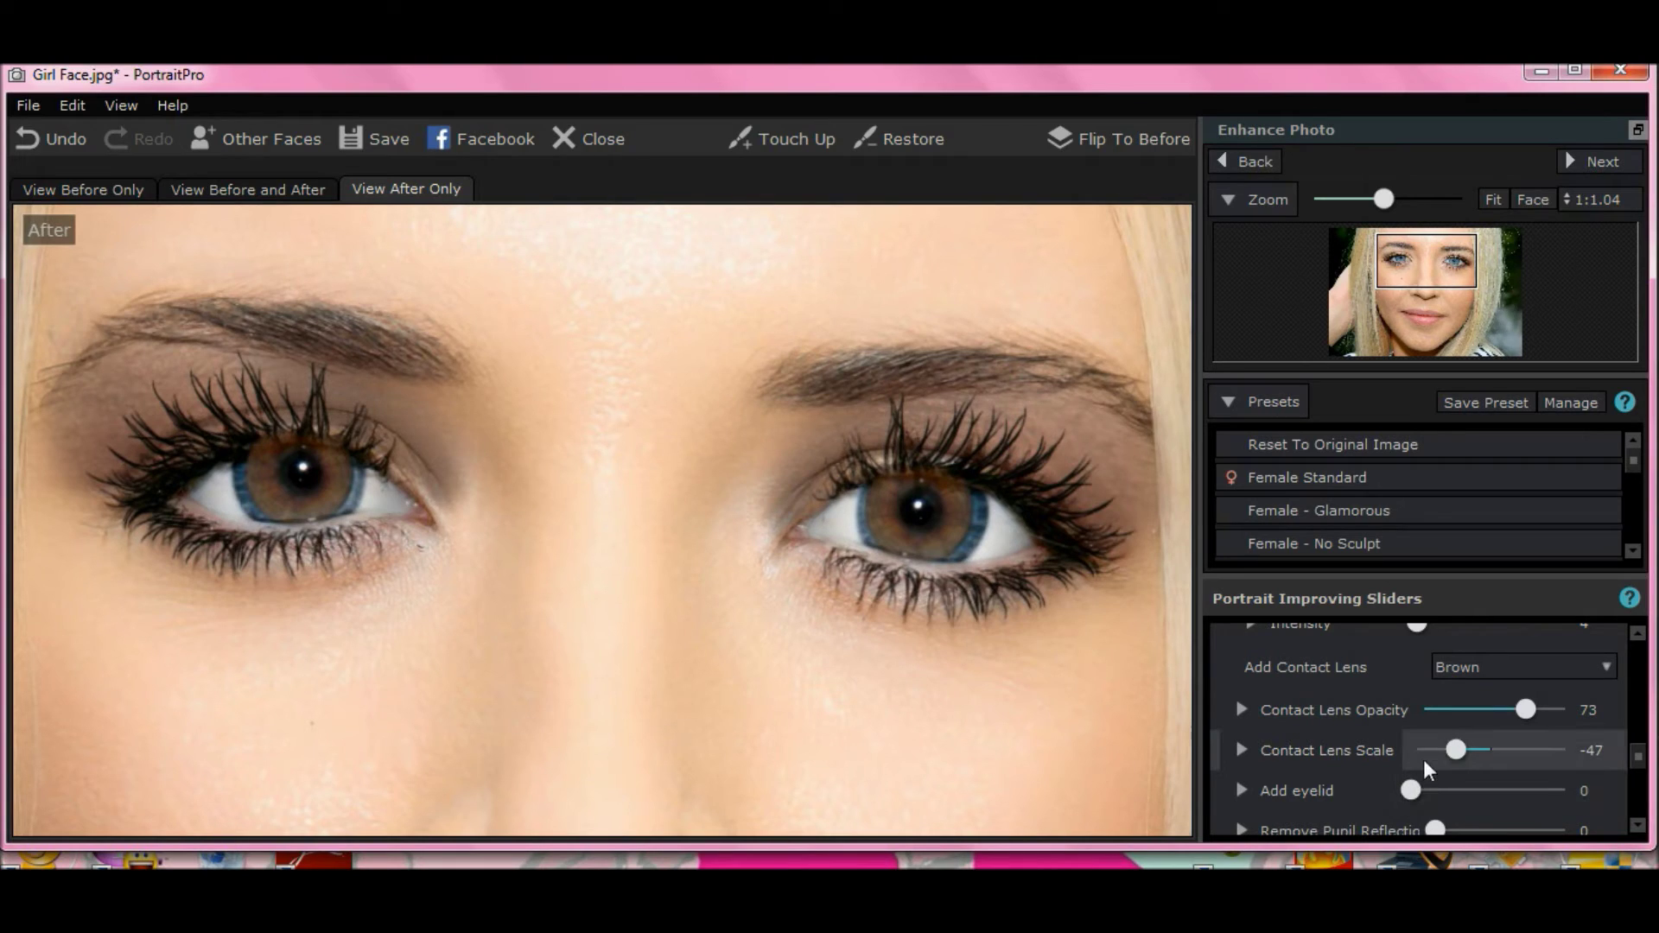
pyautogui.moveTo(1455, 750); pyautogui.dragTo(1534, 762)
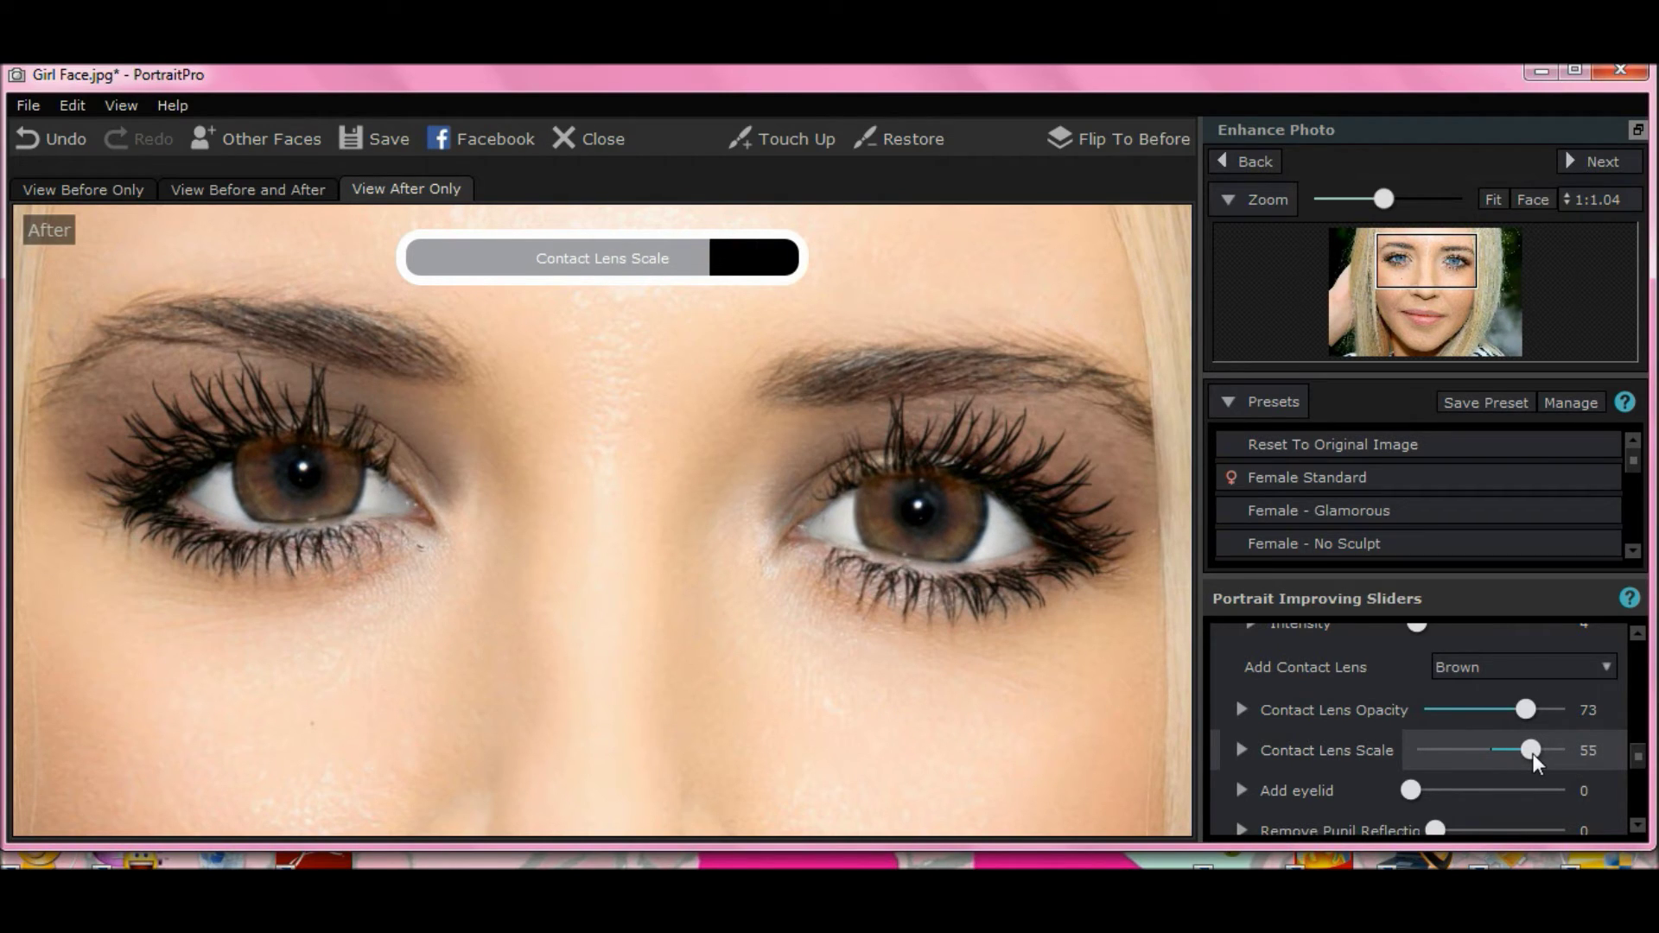
pyautogui.moveTo(1534, 755)
pyautogui.mouseDown()
pyautogui.moveTo(1317, 764)
pyautogui.moveTo(1650, 755)
pyautogui.moveTo(1382, 753)
pyautogui.moveTo(1560, 757)
pyautogui.moveTo(1518, 750)
pyautogui.mouseUp()
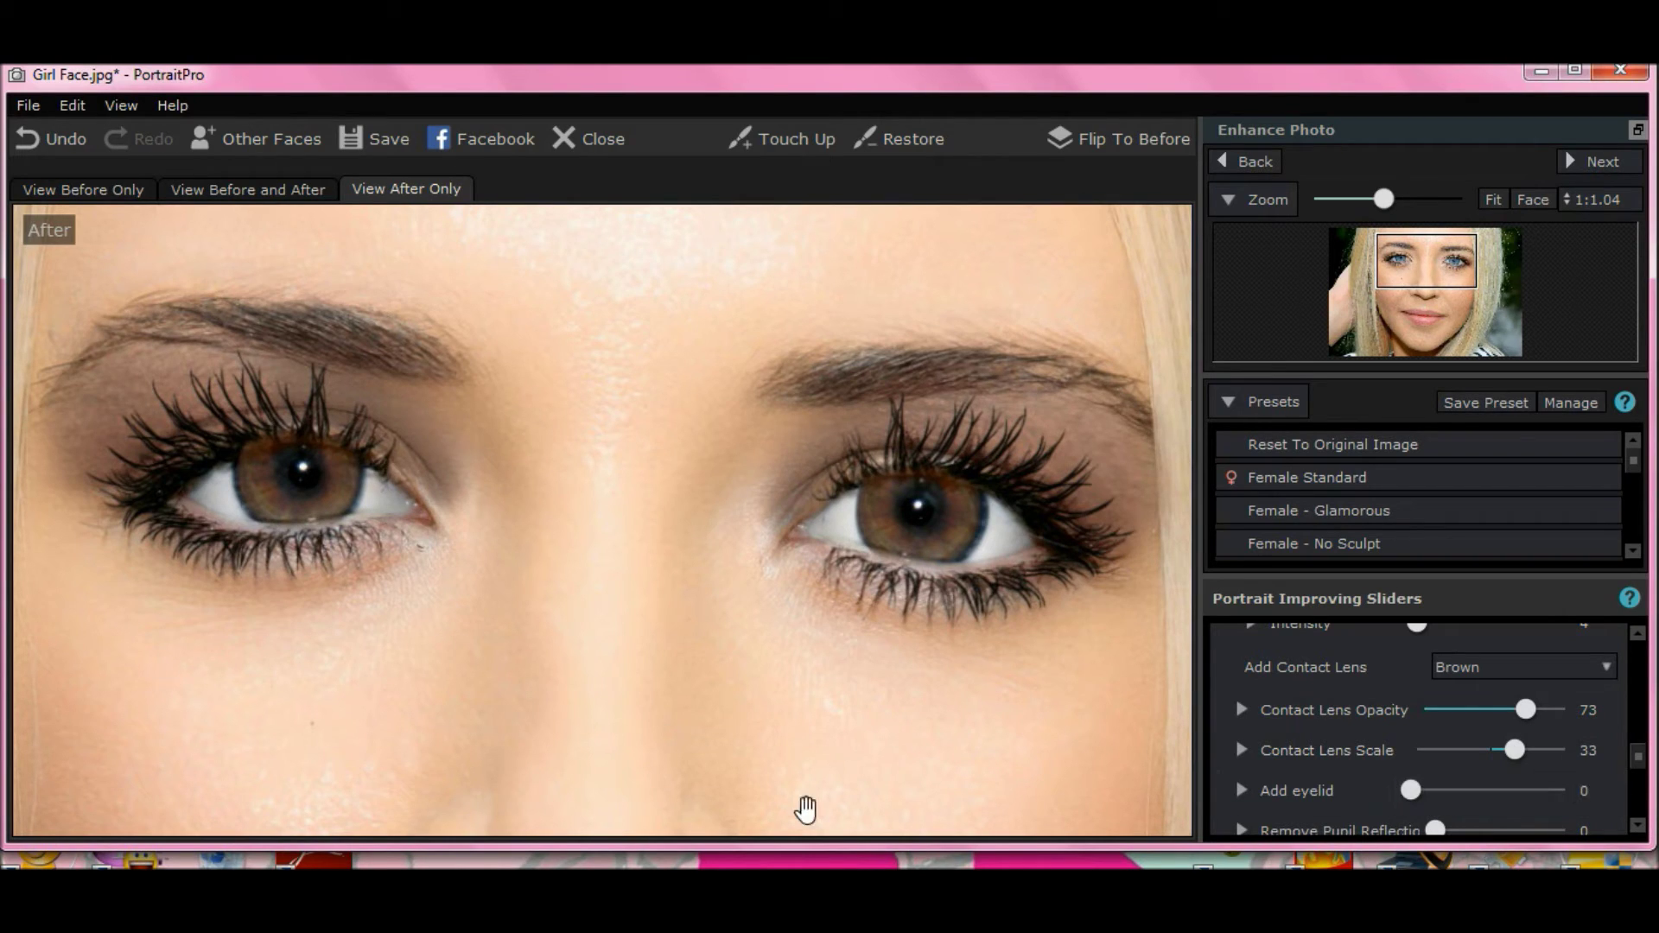
pyautogui.moveTo(1637, 748)
pyautogui.mouseDown()
pyautogui.moveTo(1639, 775)
pyautogui.moveTo(1638, 739)
pyautogui.mouseUp()
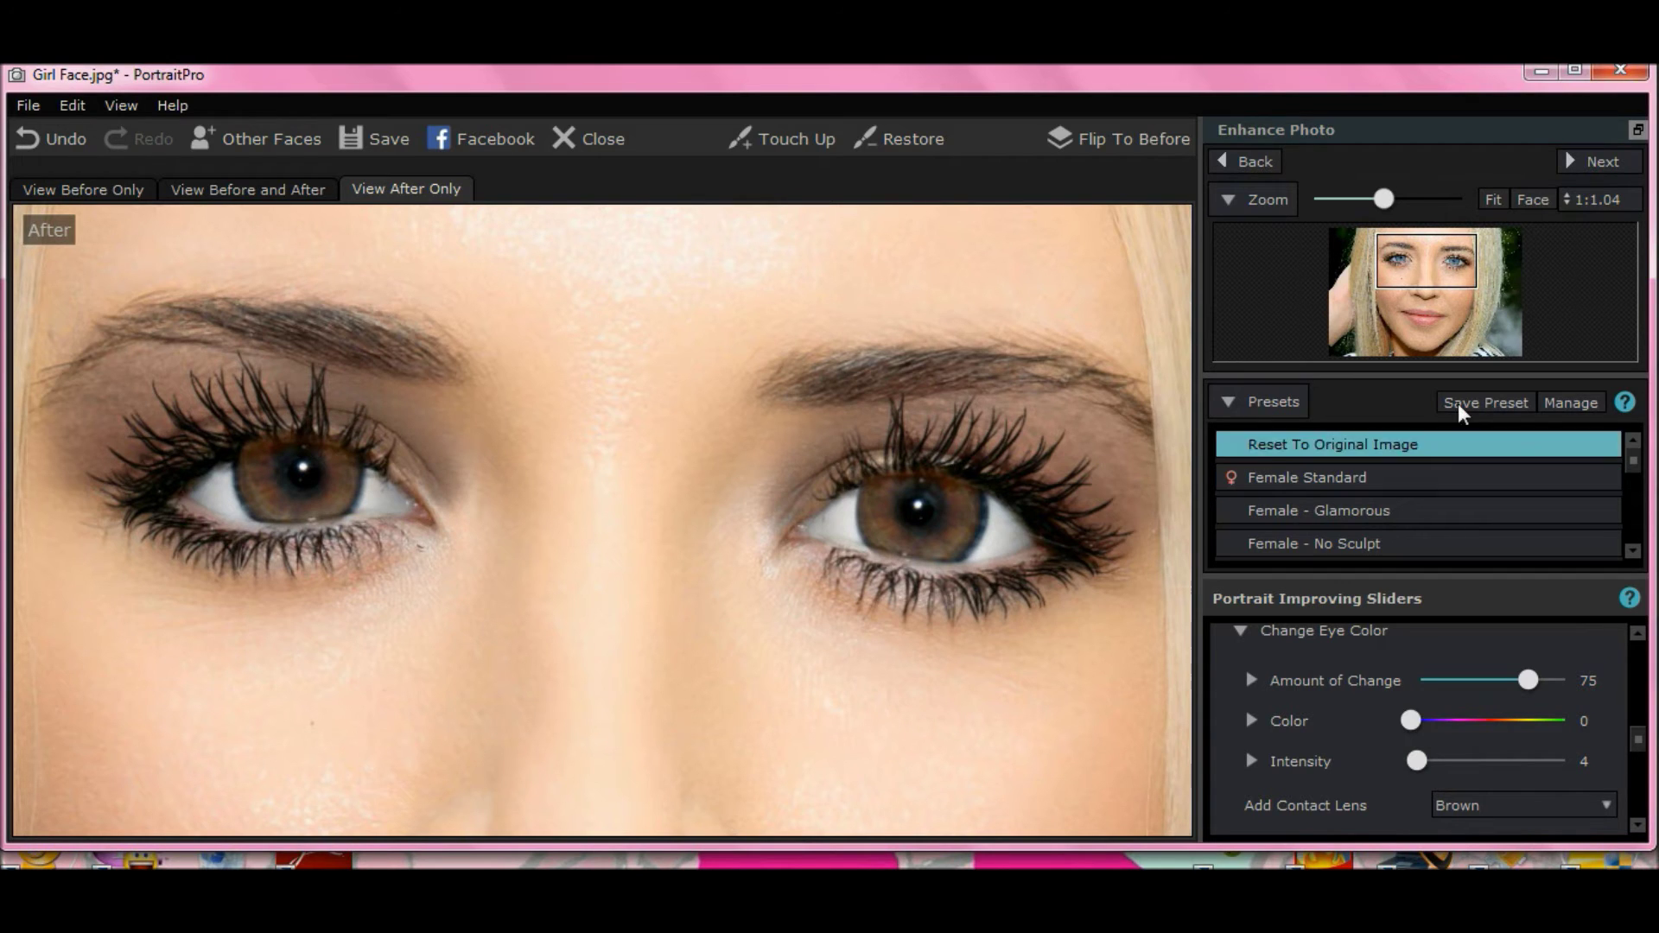
# Zoom in to 1.75:1 and center the view on the left eye's brown lens
pyautogui.moveTo(1385, 198); pyautogui.dragTo(1402, 198)
pyautogui.moveTo(1430, 264)
pyautogui.mouseDown()
pyautogui.moveTo(1417, 301)
pyautogui.moveTo(1408, 269)
pyautogui.mouseUp()
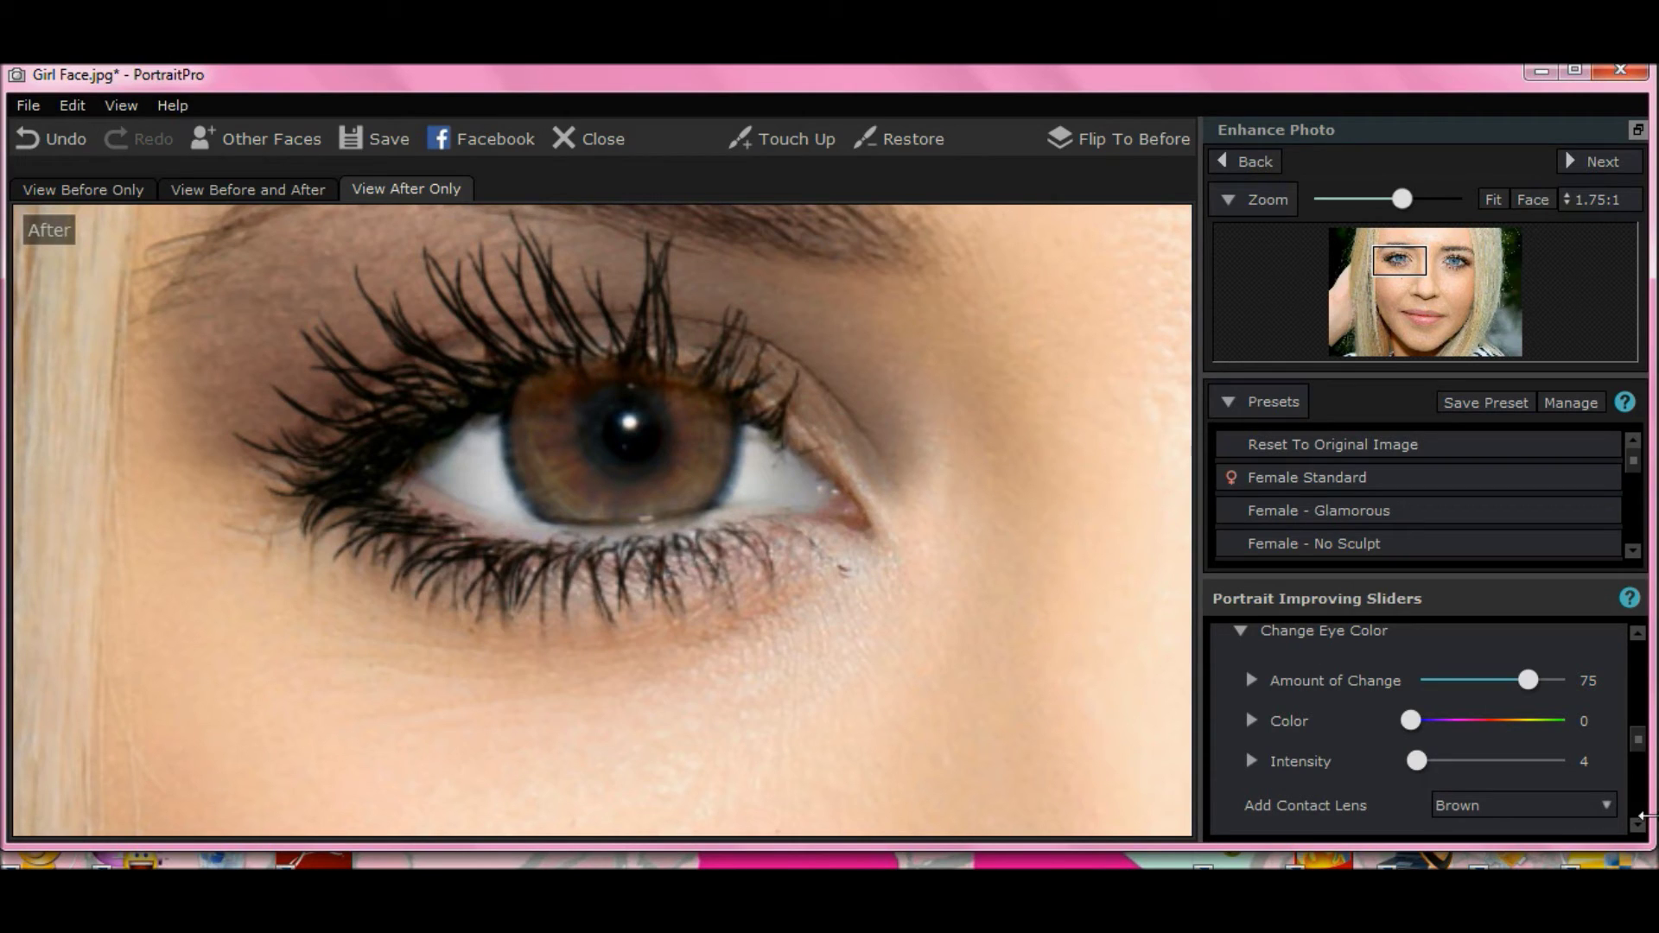
pyautogui.moveTo(1639, 745); pyautogui.dragTo(1640, 773)
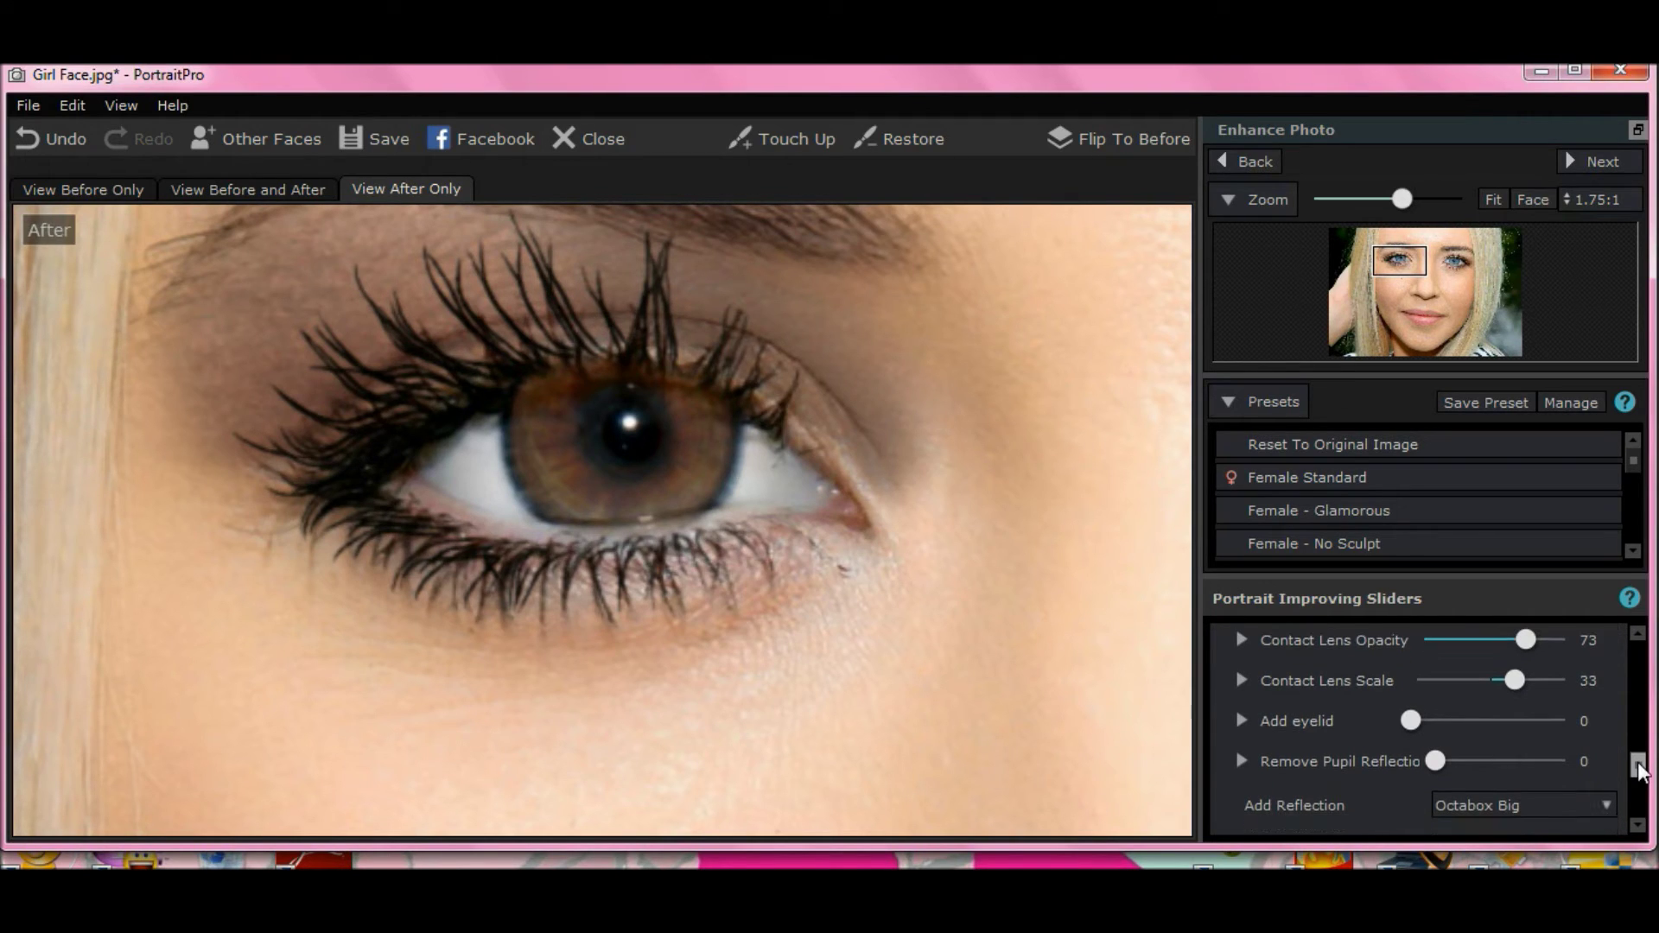
# Preview Add eyelid, return it to 0, then collapse Eye Controls and expand Makeup Controls
pyautogui.click(1413, 719)
pyautogui.moveTo(1413, 720); pyautogui.dragTo(1293, 717)
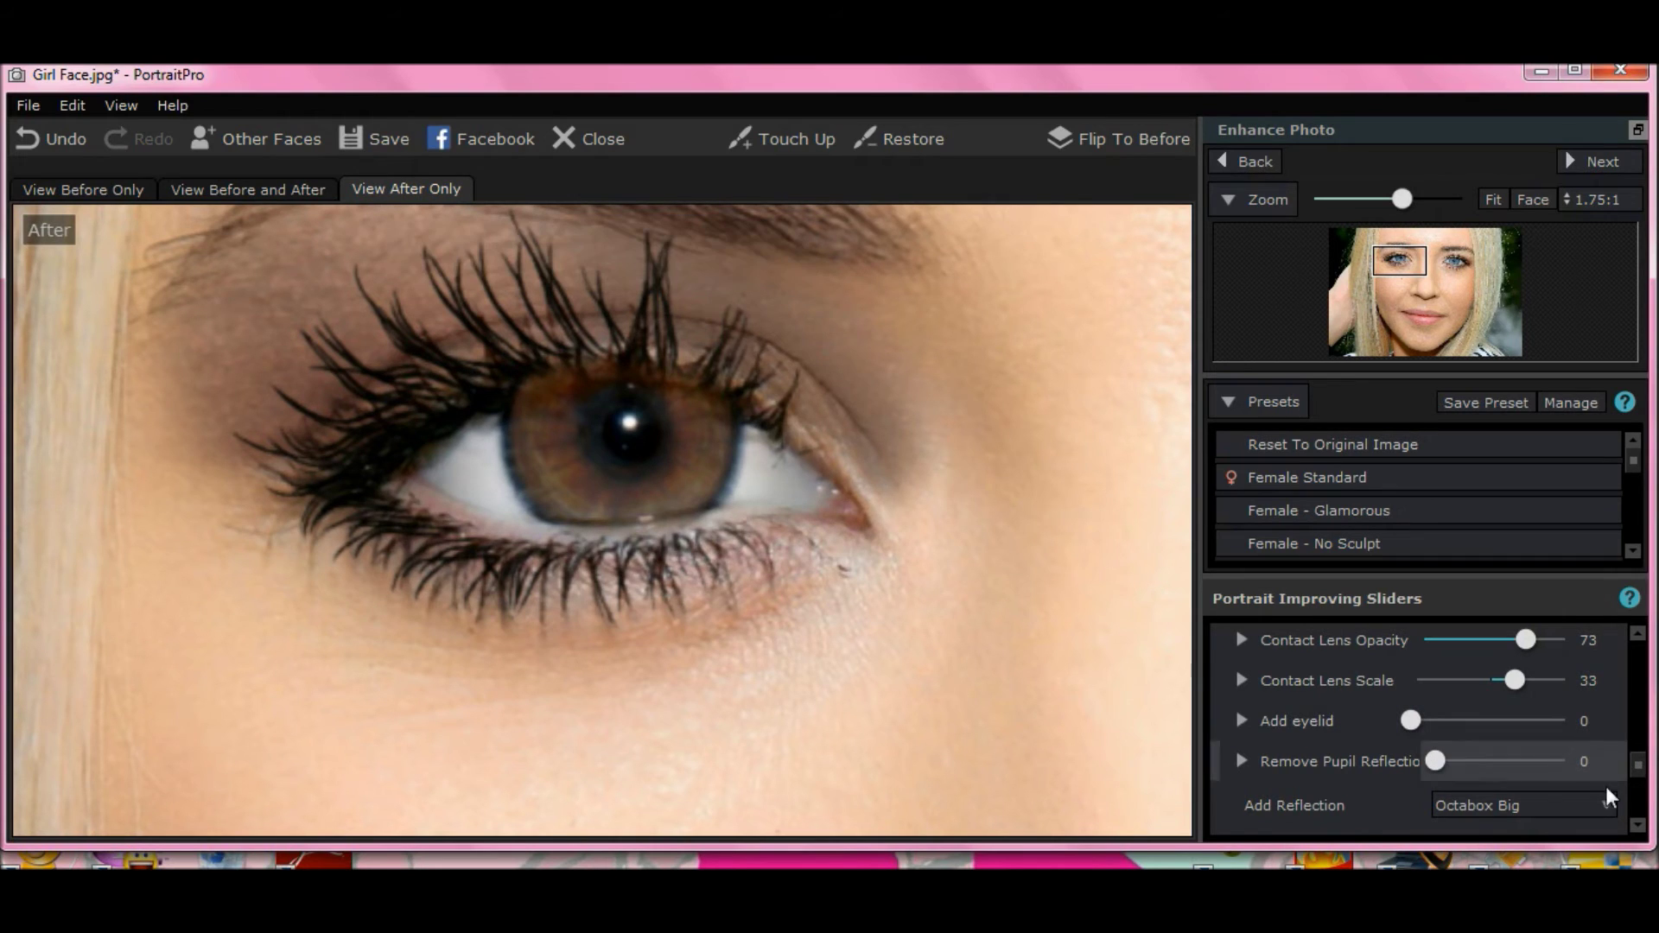
pyautogui.moveTo(1641, 774); pyautogui.dragTo(1642, 677)
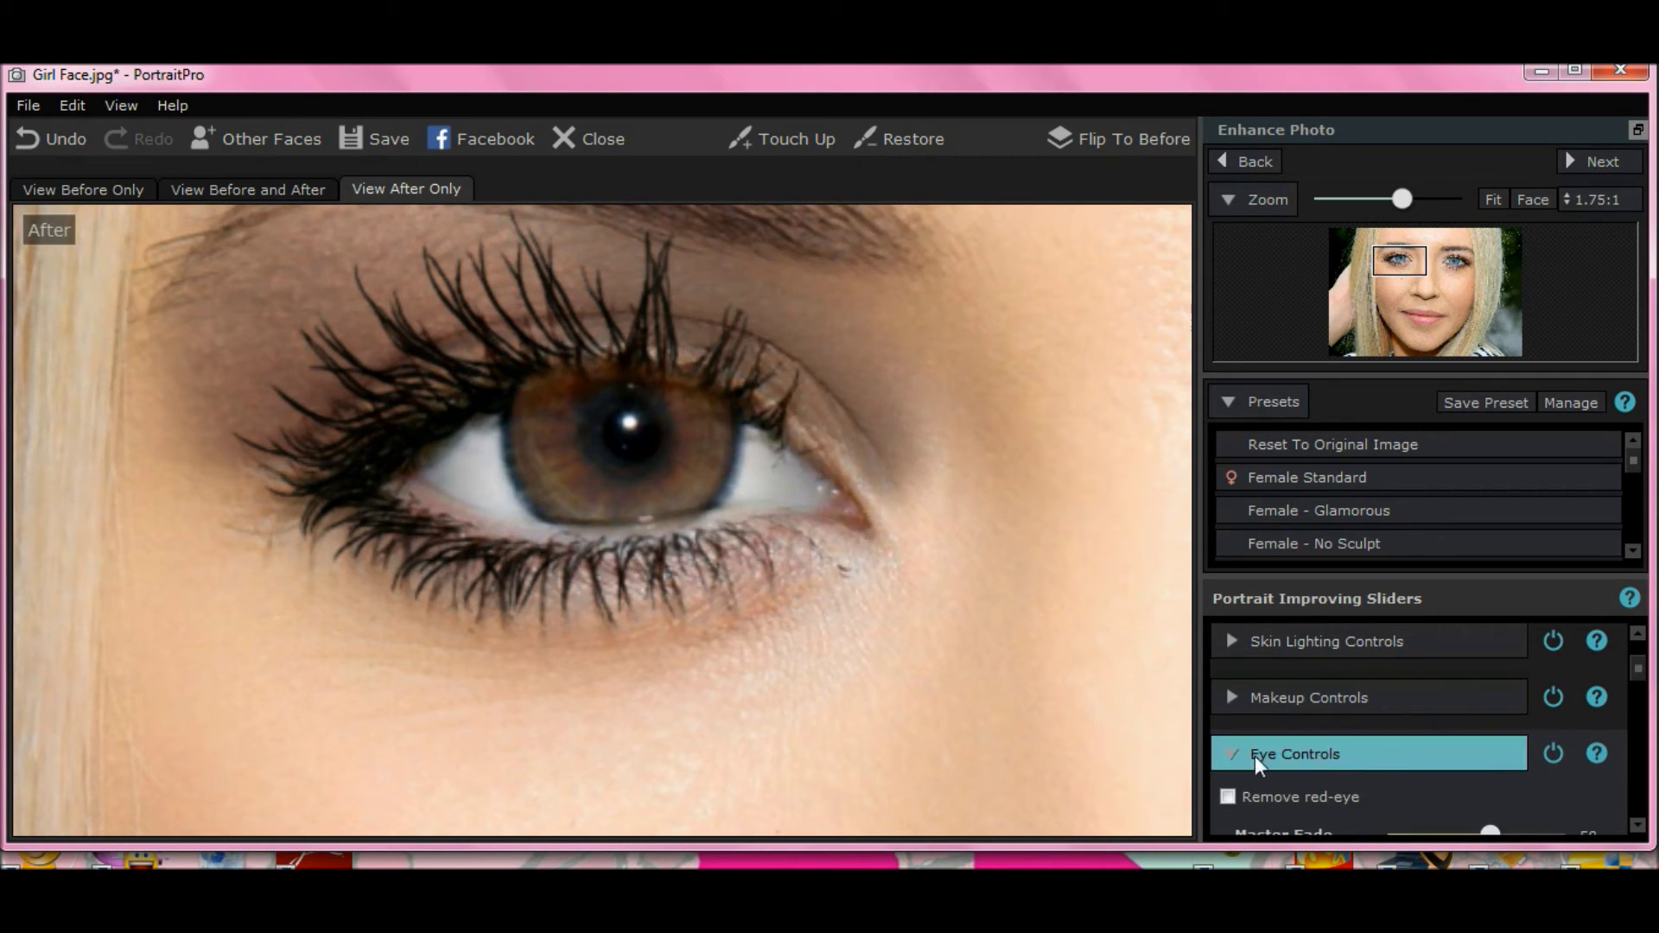
pyautogui.click(1227, 752)
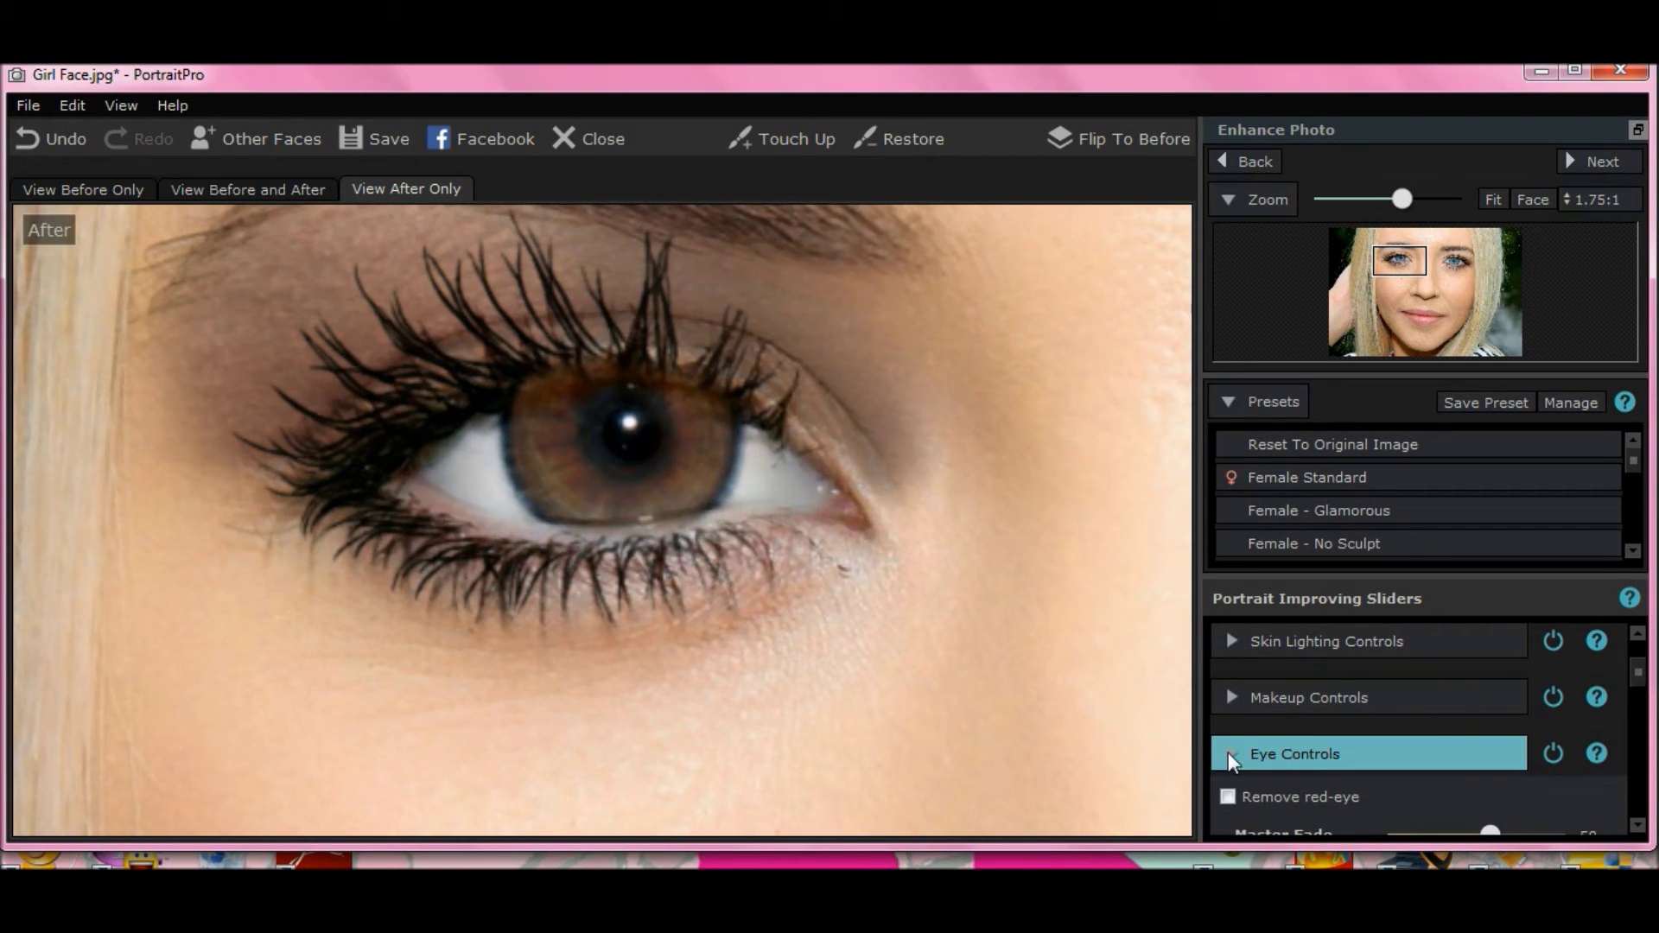
pyautogui.click(1261, 700)
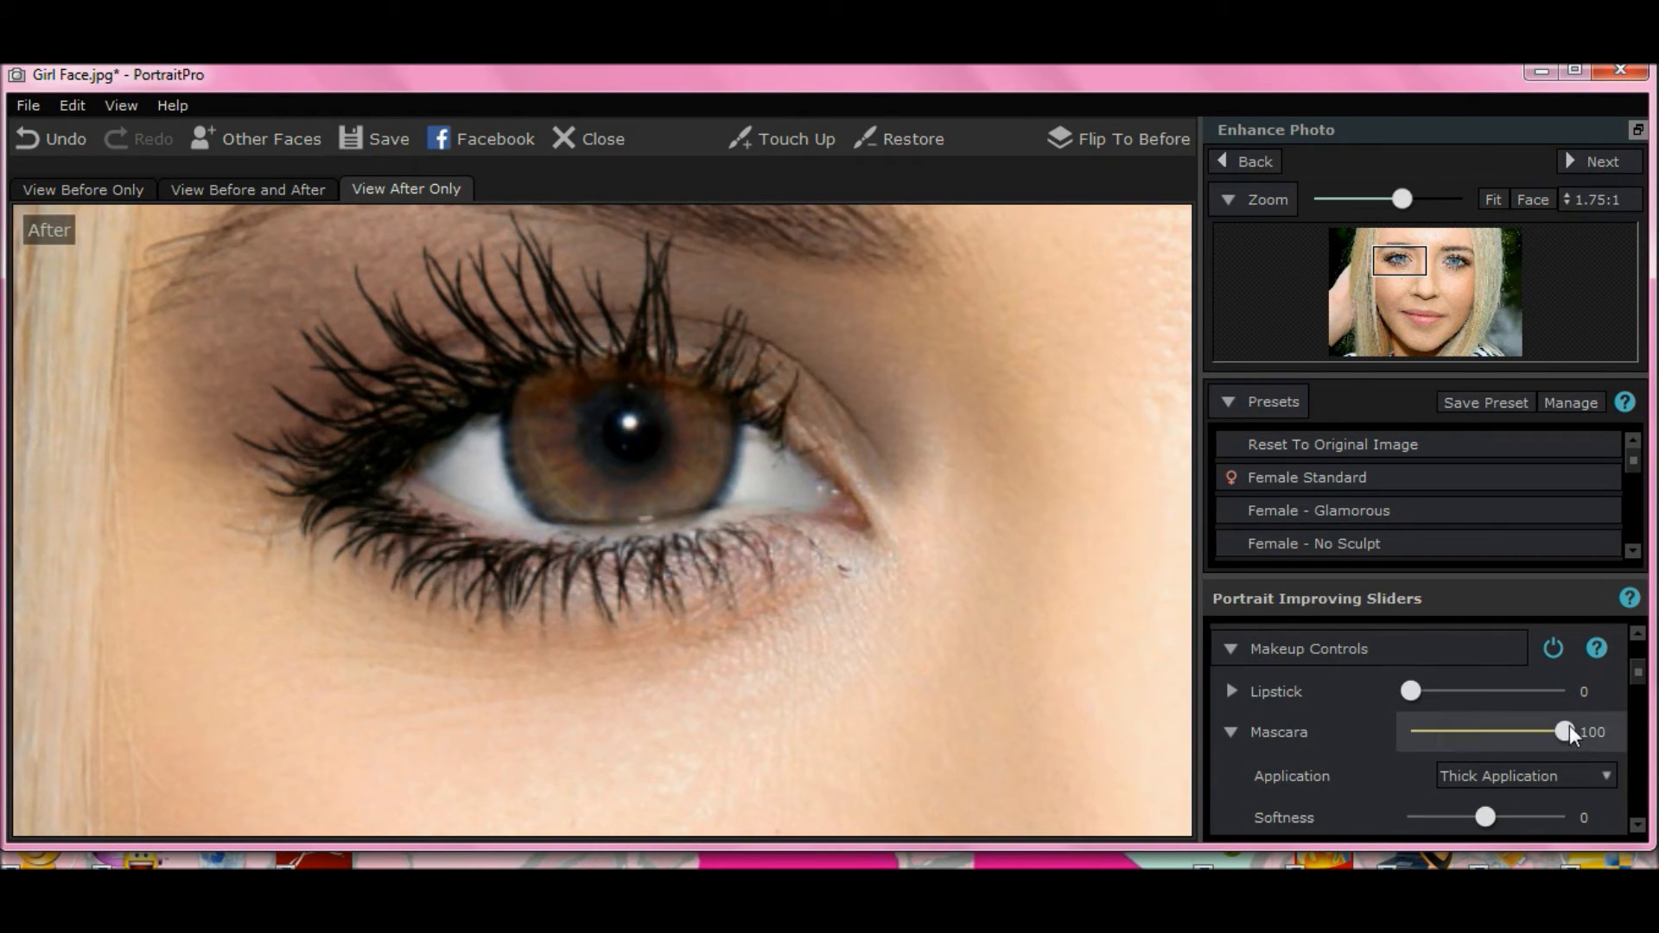
# Set Mascara Softness to -100, keeping Nudge Upper Lash at -100 after testing it
pyautogui.moveTo(1568, 726); pyautogui.dragTo(1615, 734)
pyautogui.moveTo(1482, 817); pyautogui.dragTo(1260, 799)
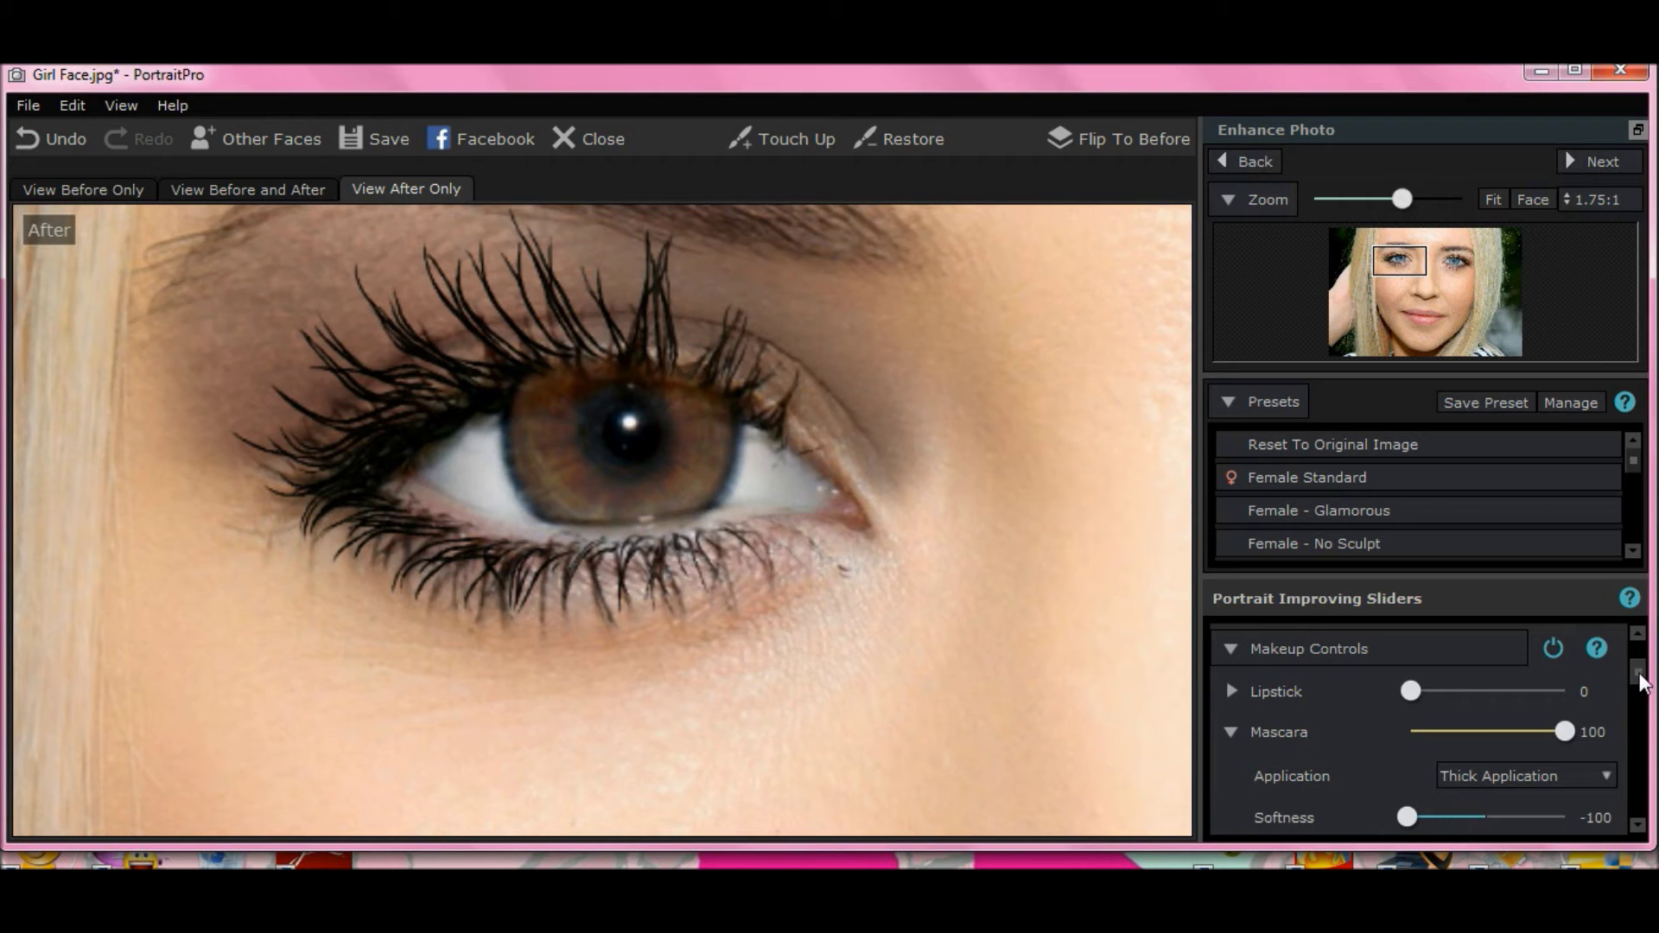
pyautogui.moveTo(1639, 681); pyautogui.dragTo(1641, 696)
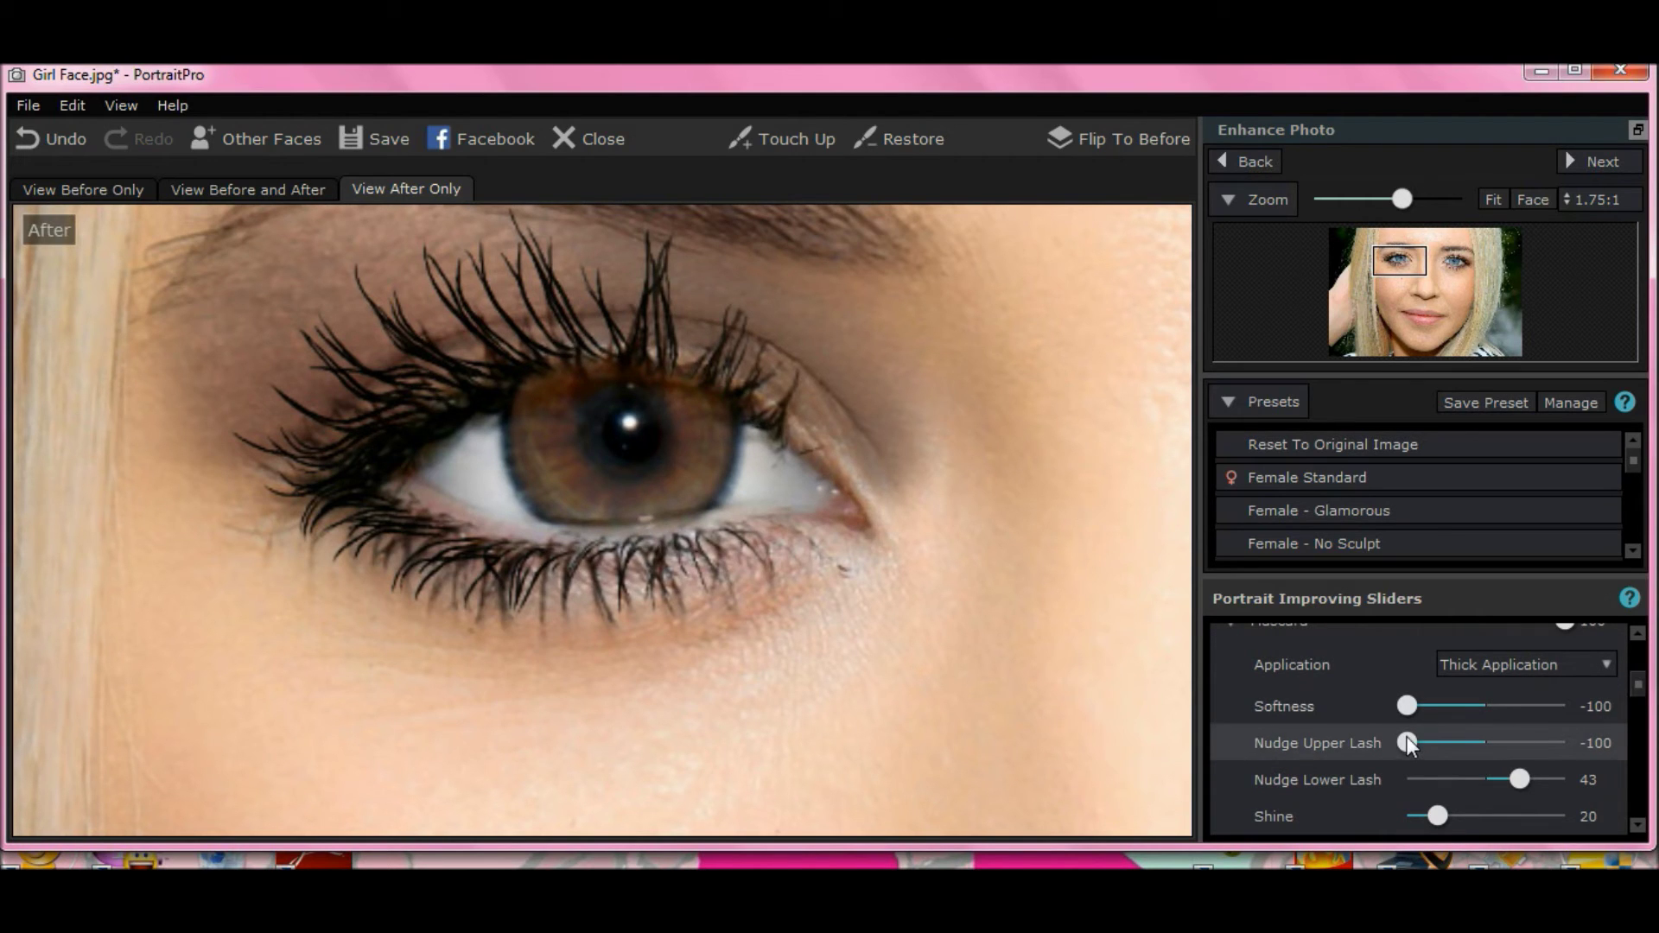
pyautogui.moveTo(1407, 742); pyautogui.dragTo(1593, 748)
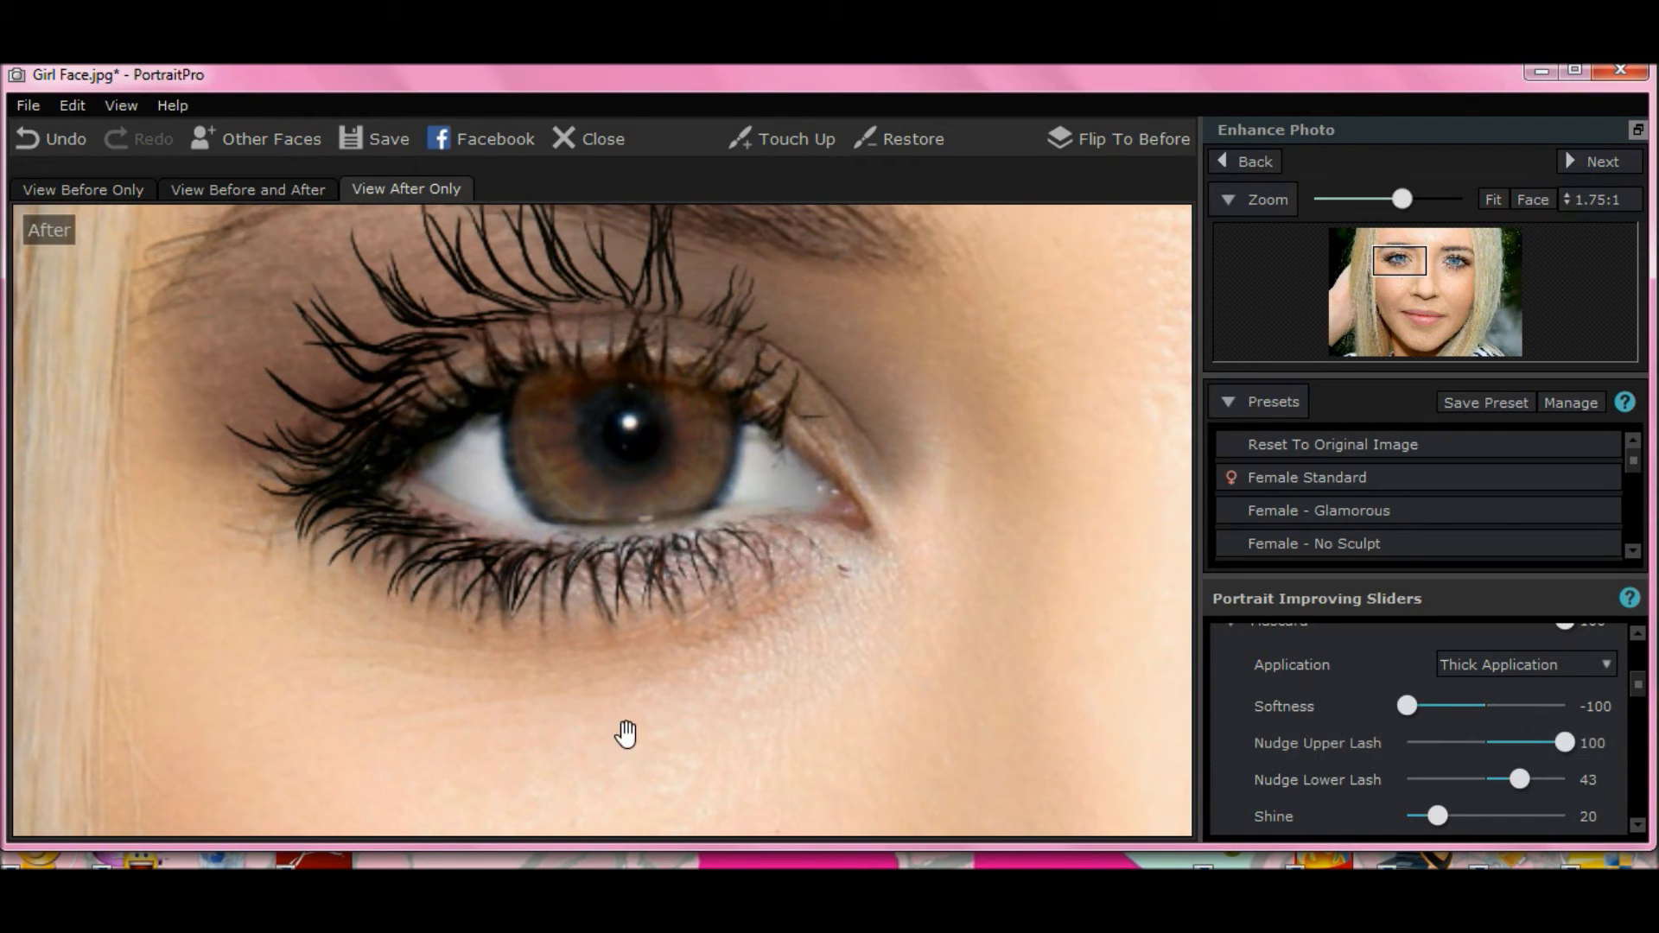
pyautogui.moveTo(1564, 742); pyautogui.dragTo(1366, 754)
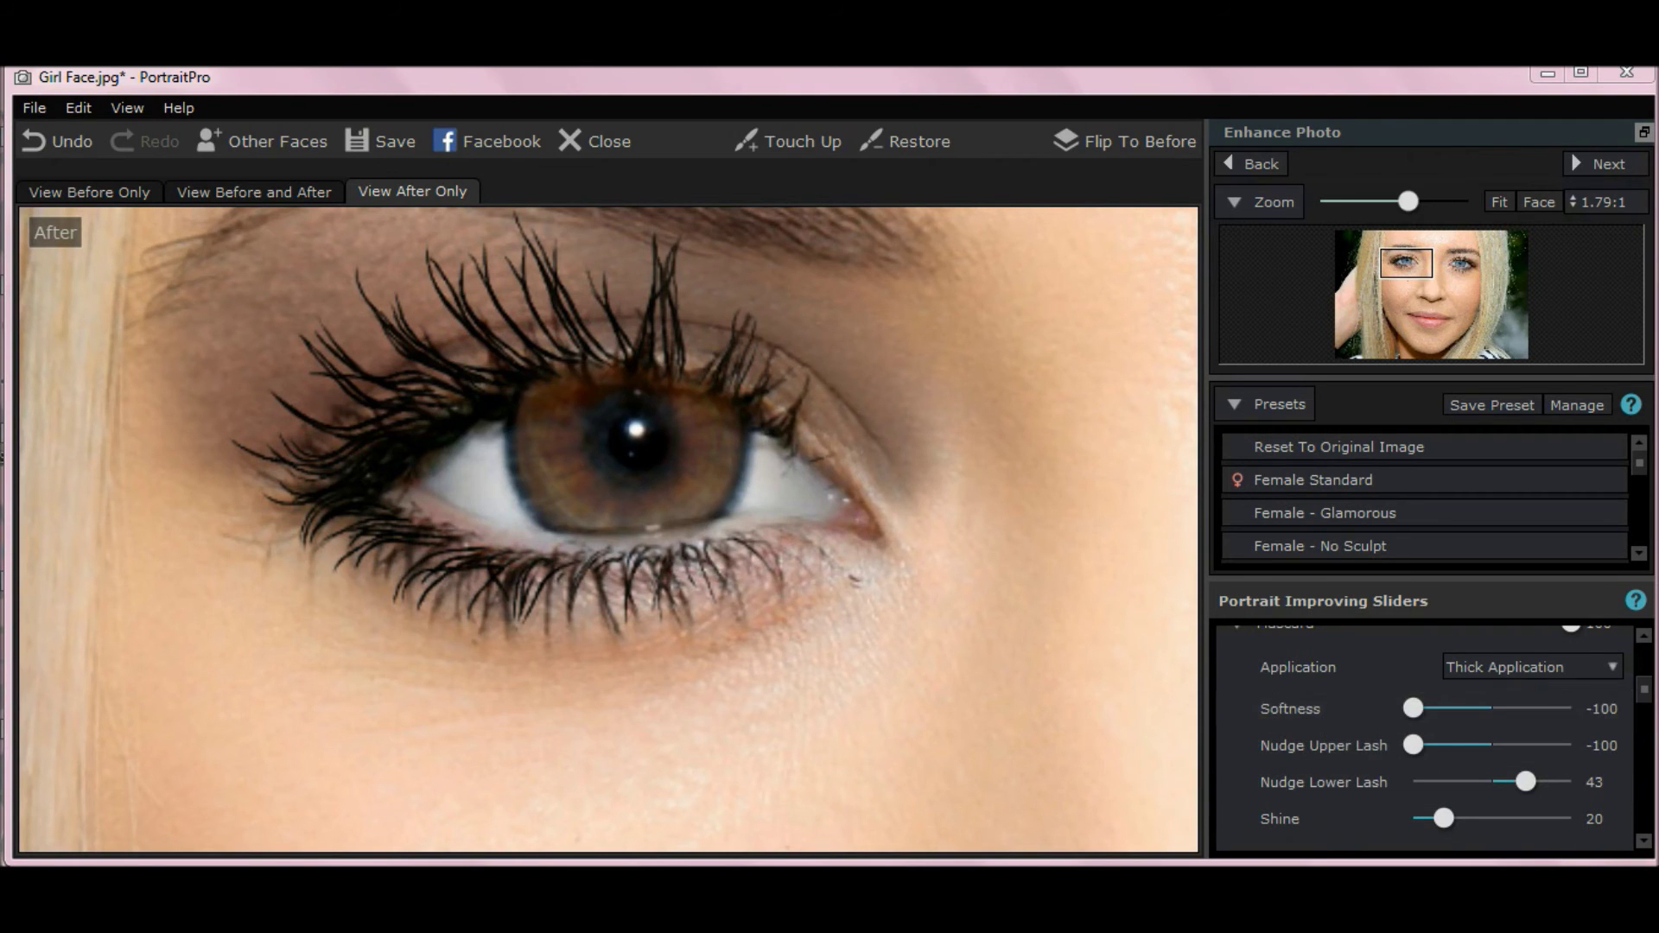
# Scroll to Eyeliner and settle its strength at 22 after trying stronger values
pyautogui.moveTo(1644, 696); pyautogui.dragTo(1645, 707)
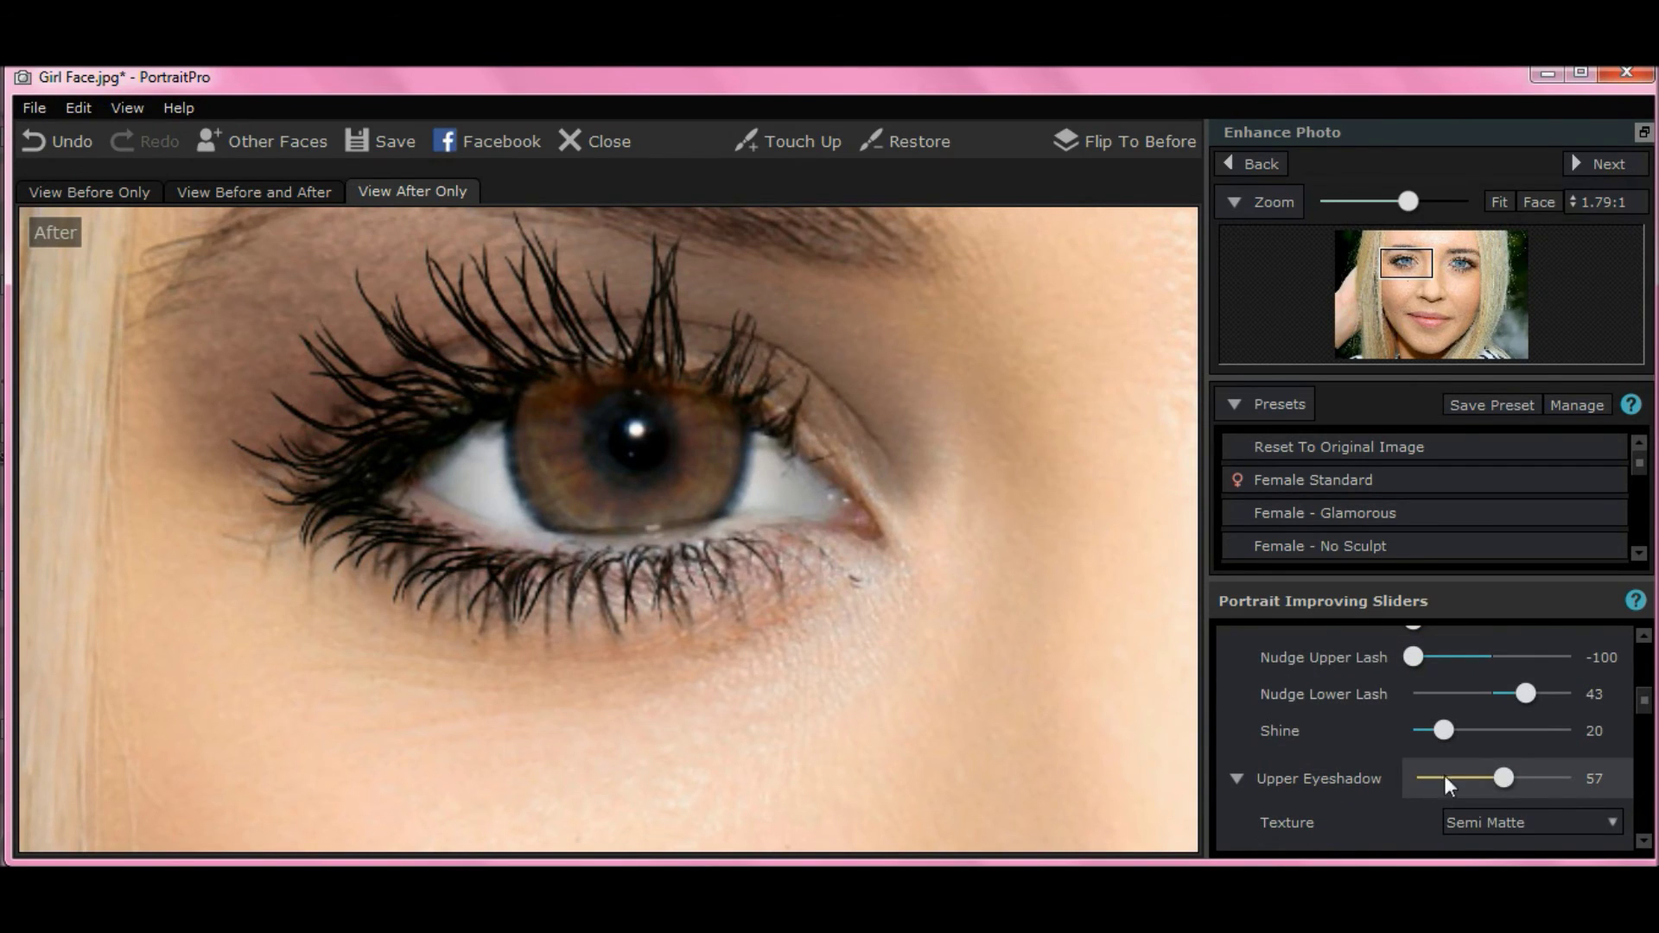
pyautogui.moveTo(1644, 701); pyautogui.dragTo(1644, 752)
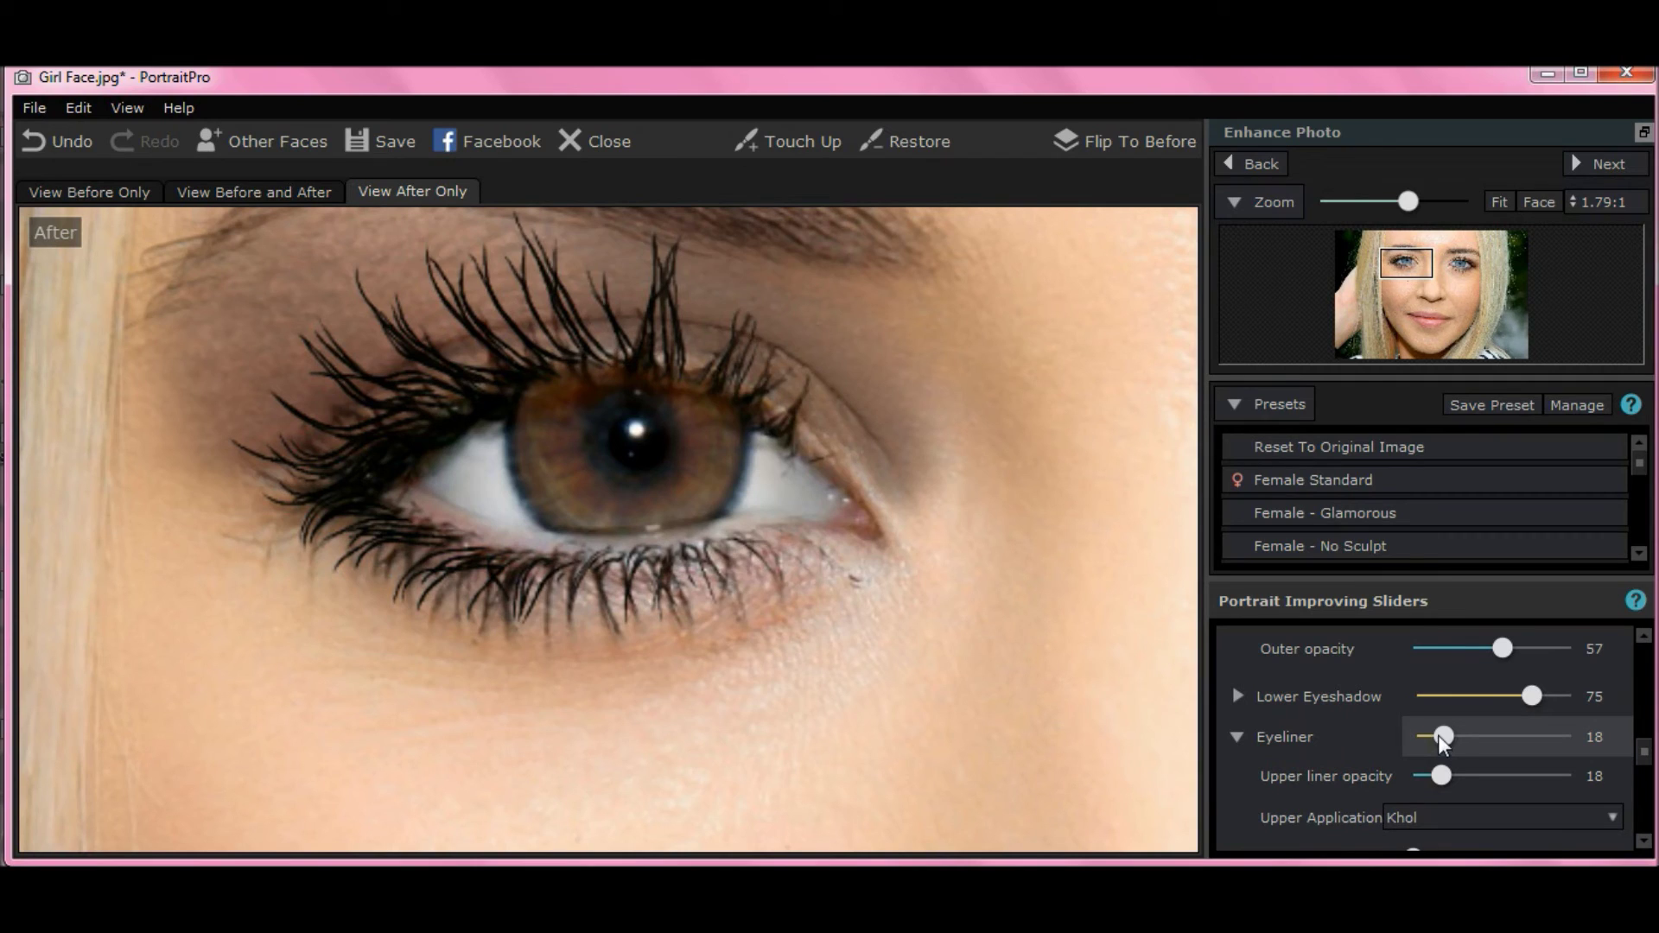
pyautogui.moveTo(1439, 737)
pyautogui.mouseDown()
pyautogui.moveTo(1601, 737)
pyautogui.moveTo(1458, 740)
pyautogui.mouseUp()
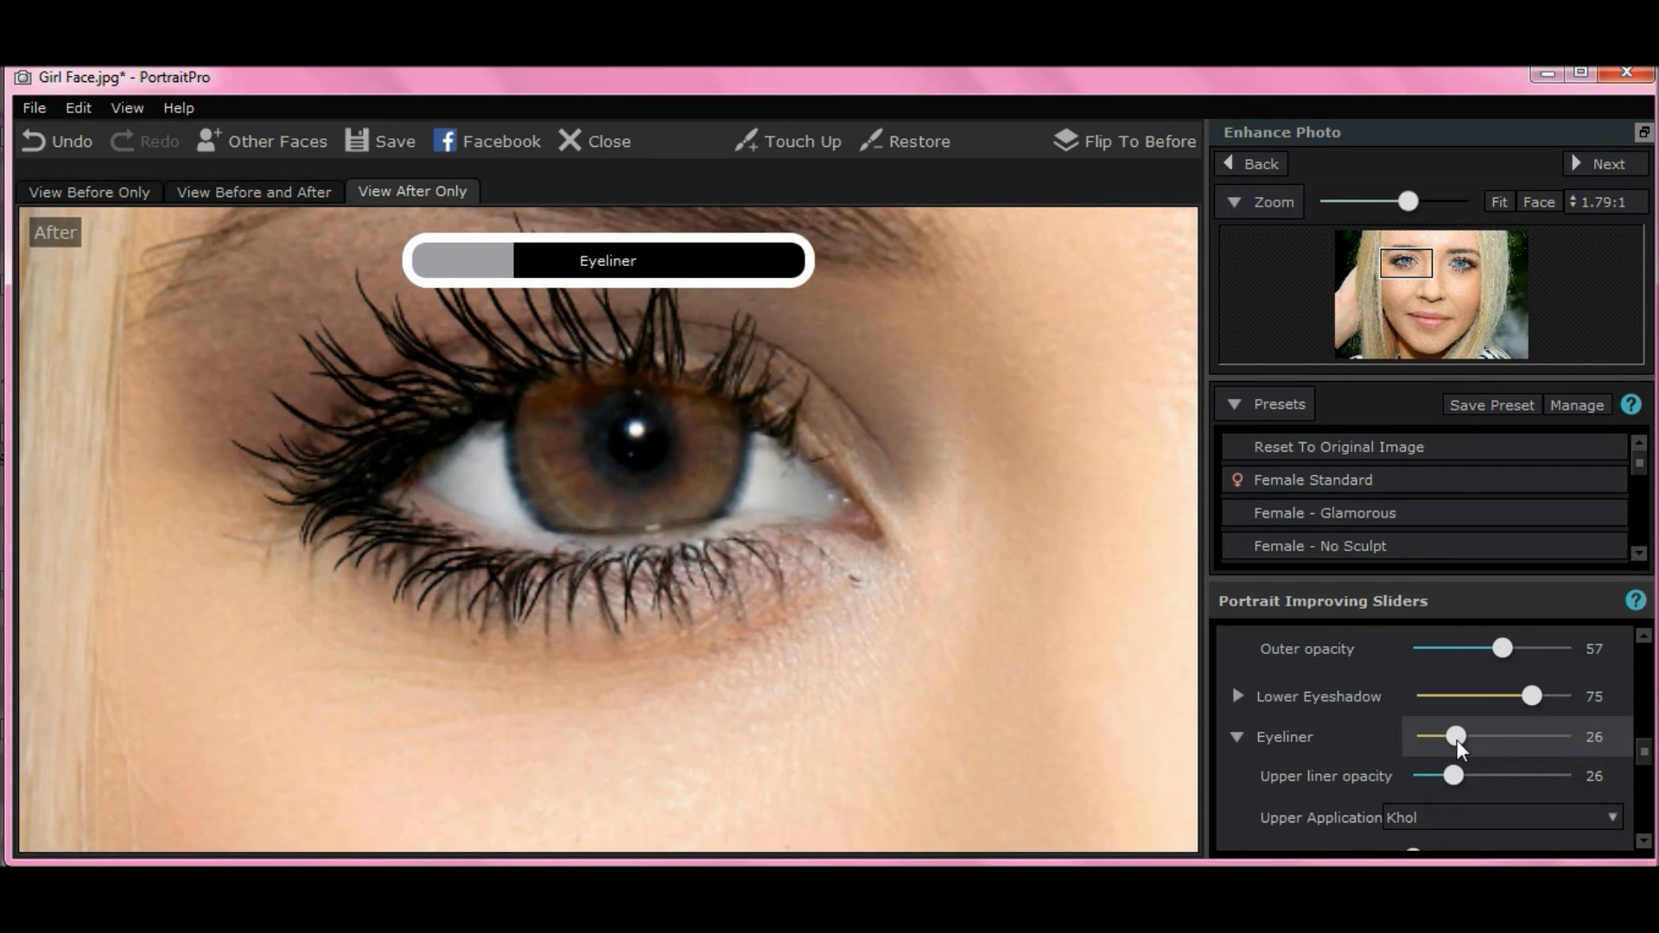
pyautogui.moveTo(1457, 739)
pyautogui.mouseDown()
pyautogui.moveTo(1597, 739)
pyautogui.moveTo(1433, 729)
pyautogui.mouseUp()
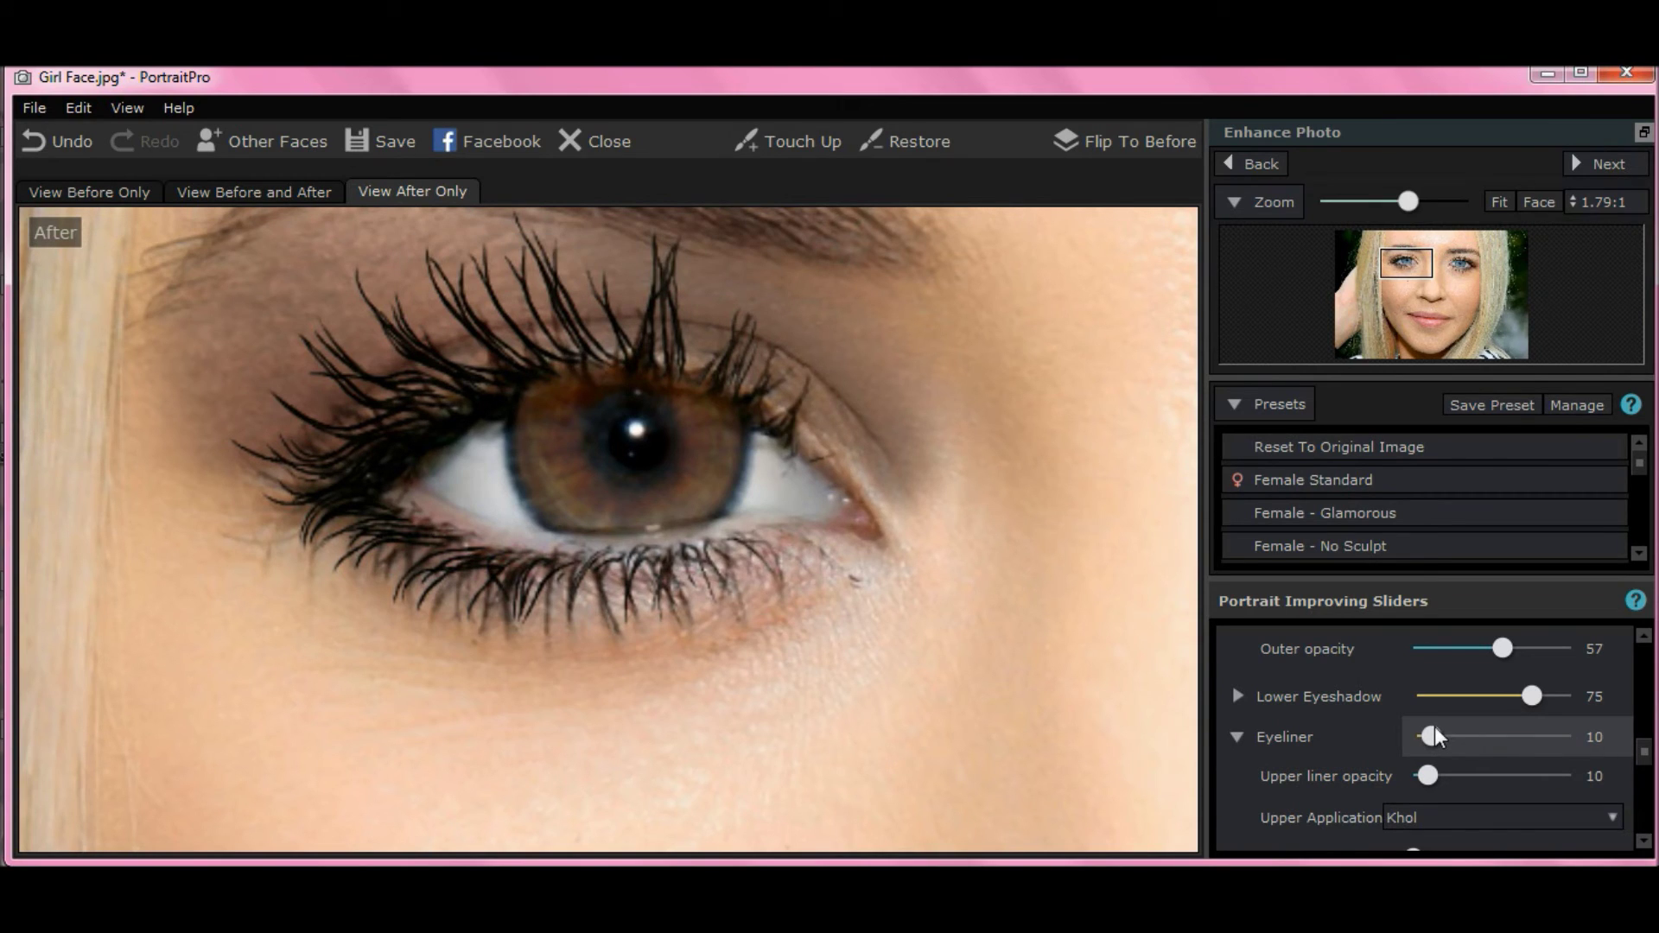
pyautogui.moveTo(1432, 730)
pyautogui.mouseDown()
pyautogui.moveTo(1613, 743)
pyautogui.moveTo(1452, 754)
pyautogui.mouseUp()
pyautogui.moveTo(1642, 753); pyautogui.dragTo(1641, 769)
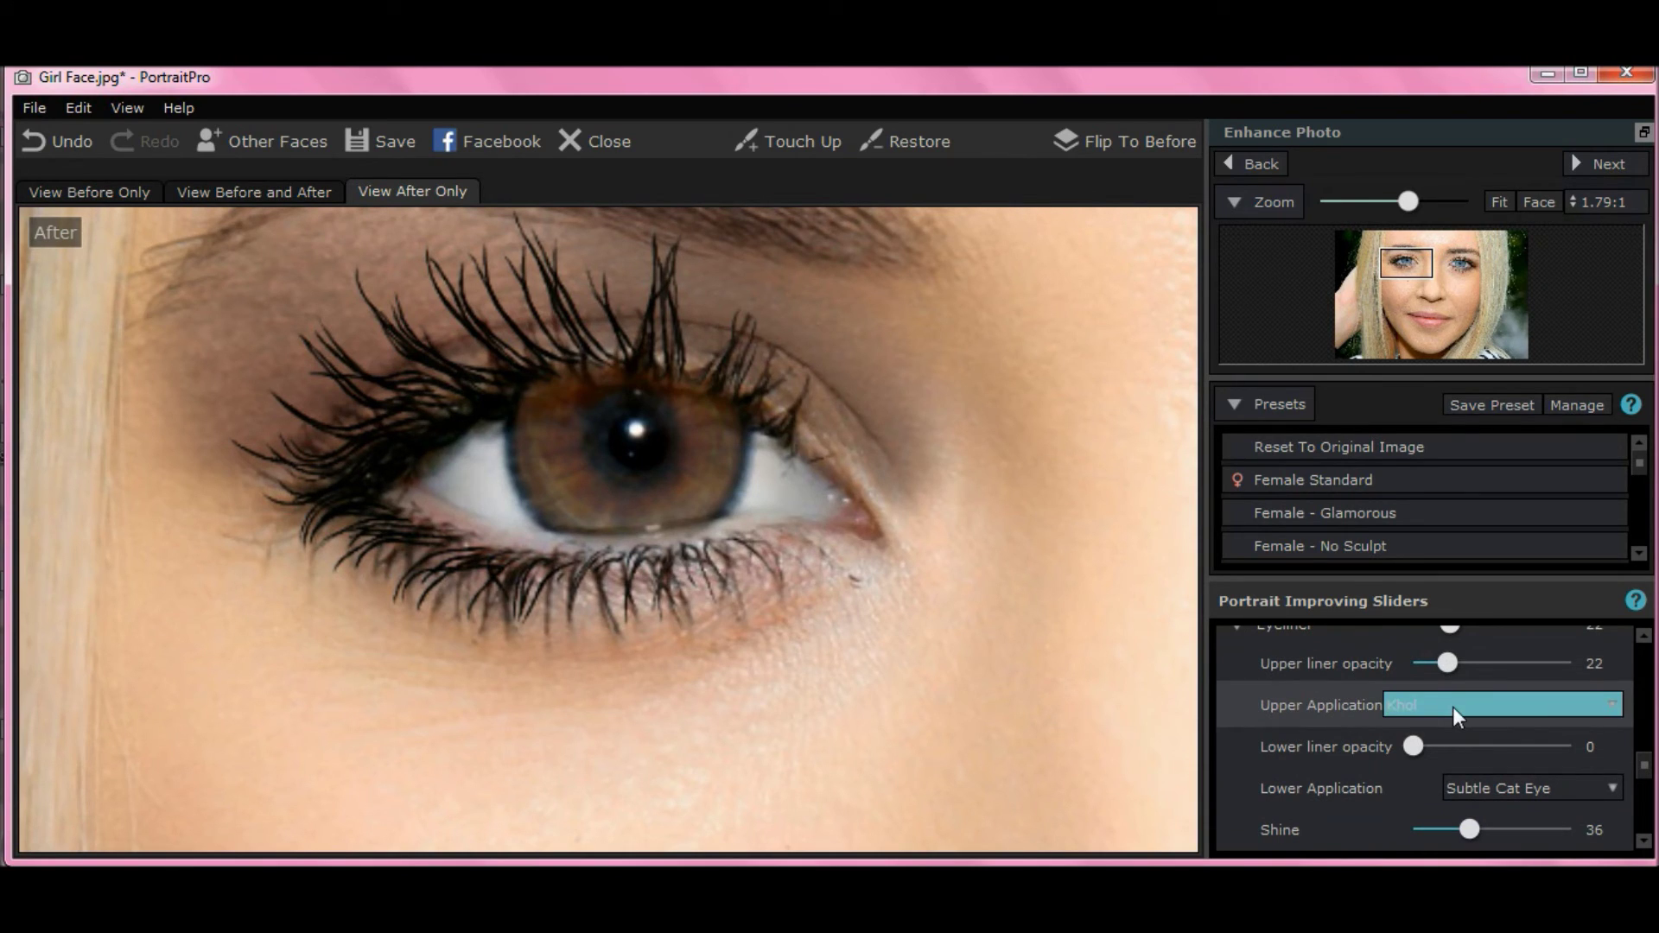
# Try Thick Cat Eye, then set the upper eyeliner to Simple Liquid Line at 73 opacity
pyautogui.click(1607, 710)
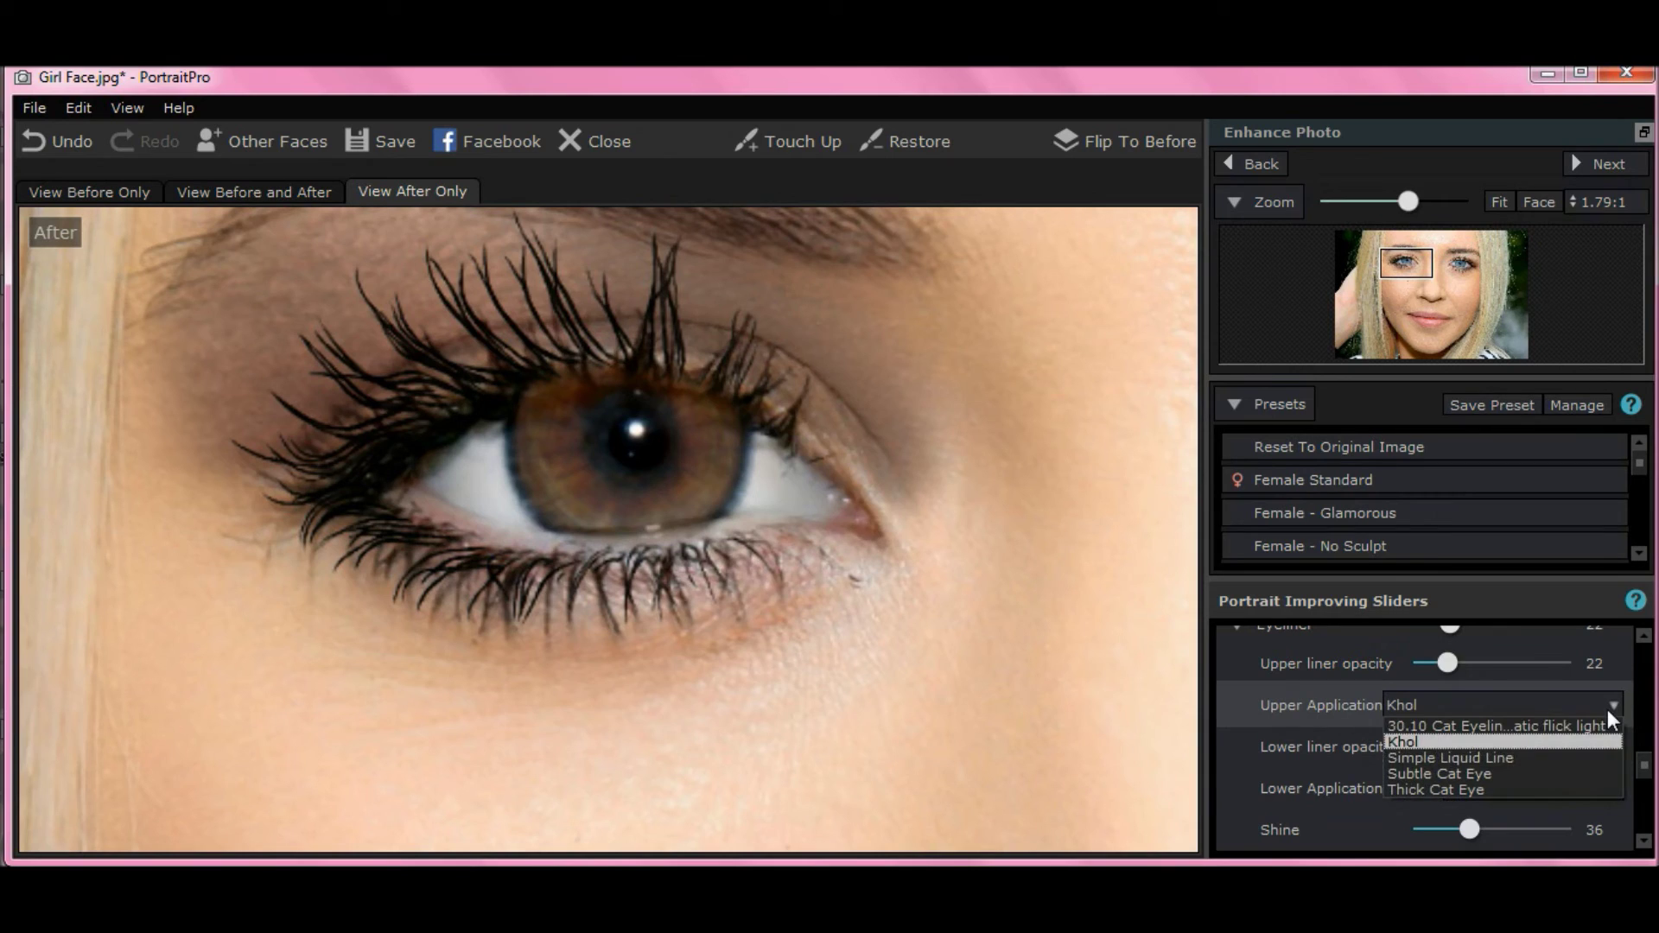
pyautogui.click(1464, 786)
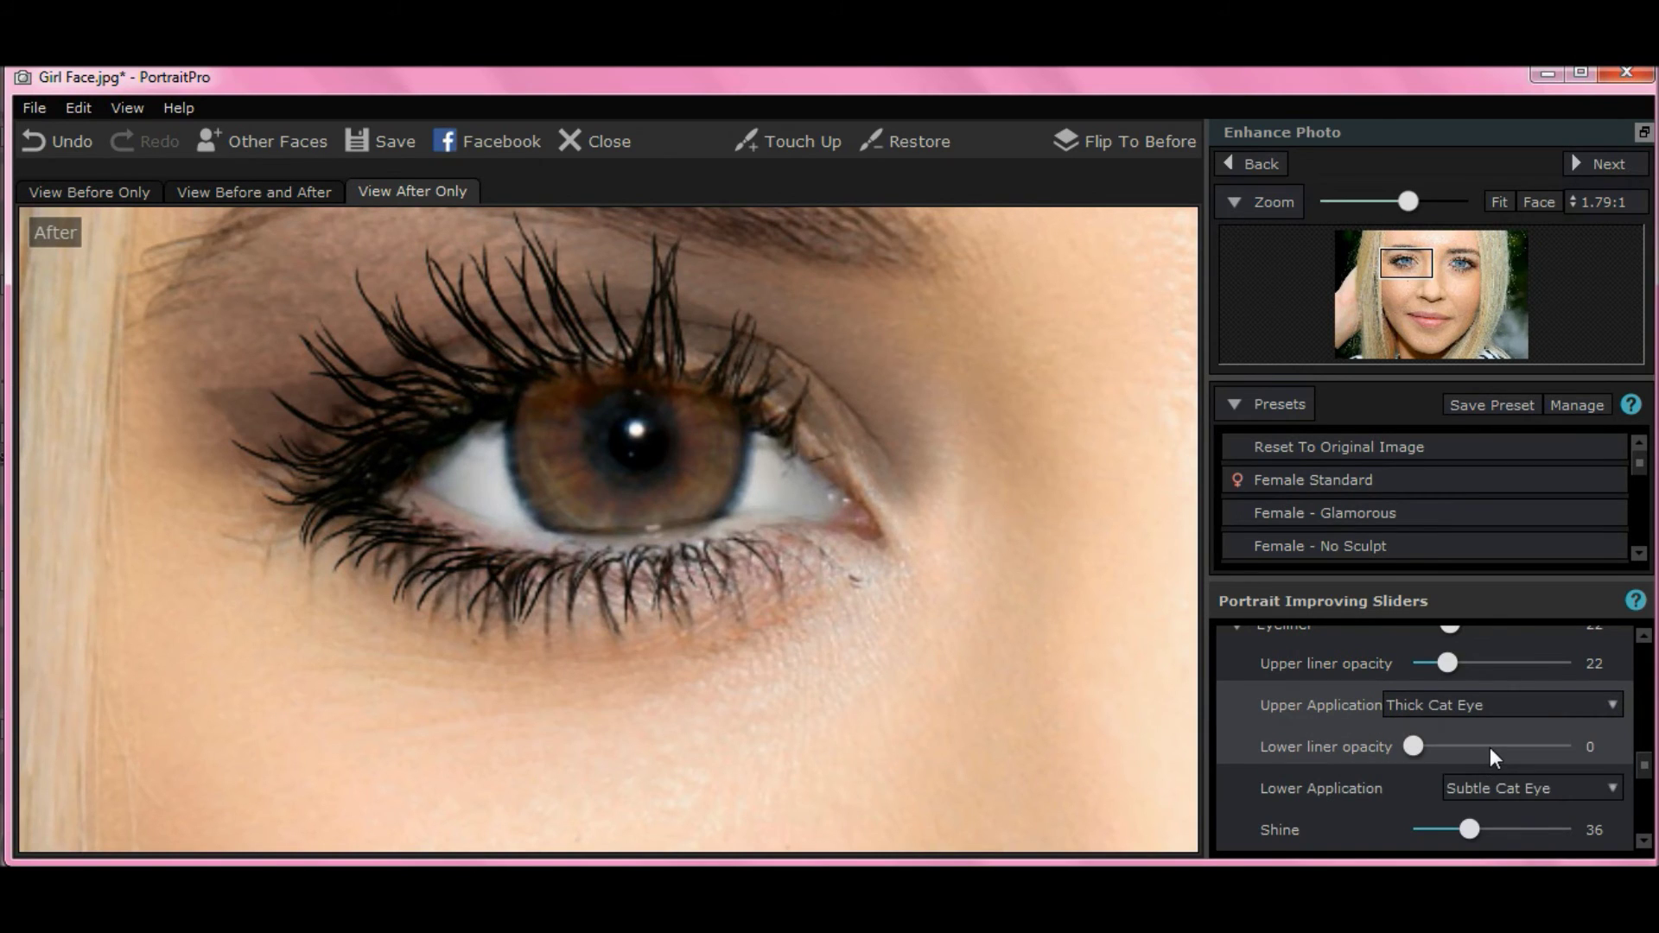
pyautogui.click(1608, 707)
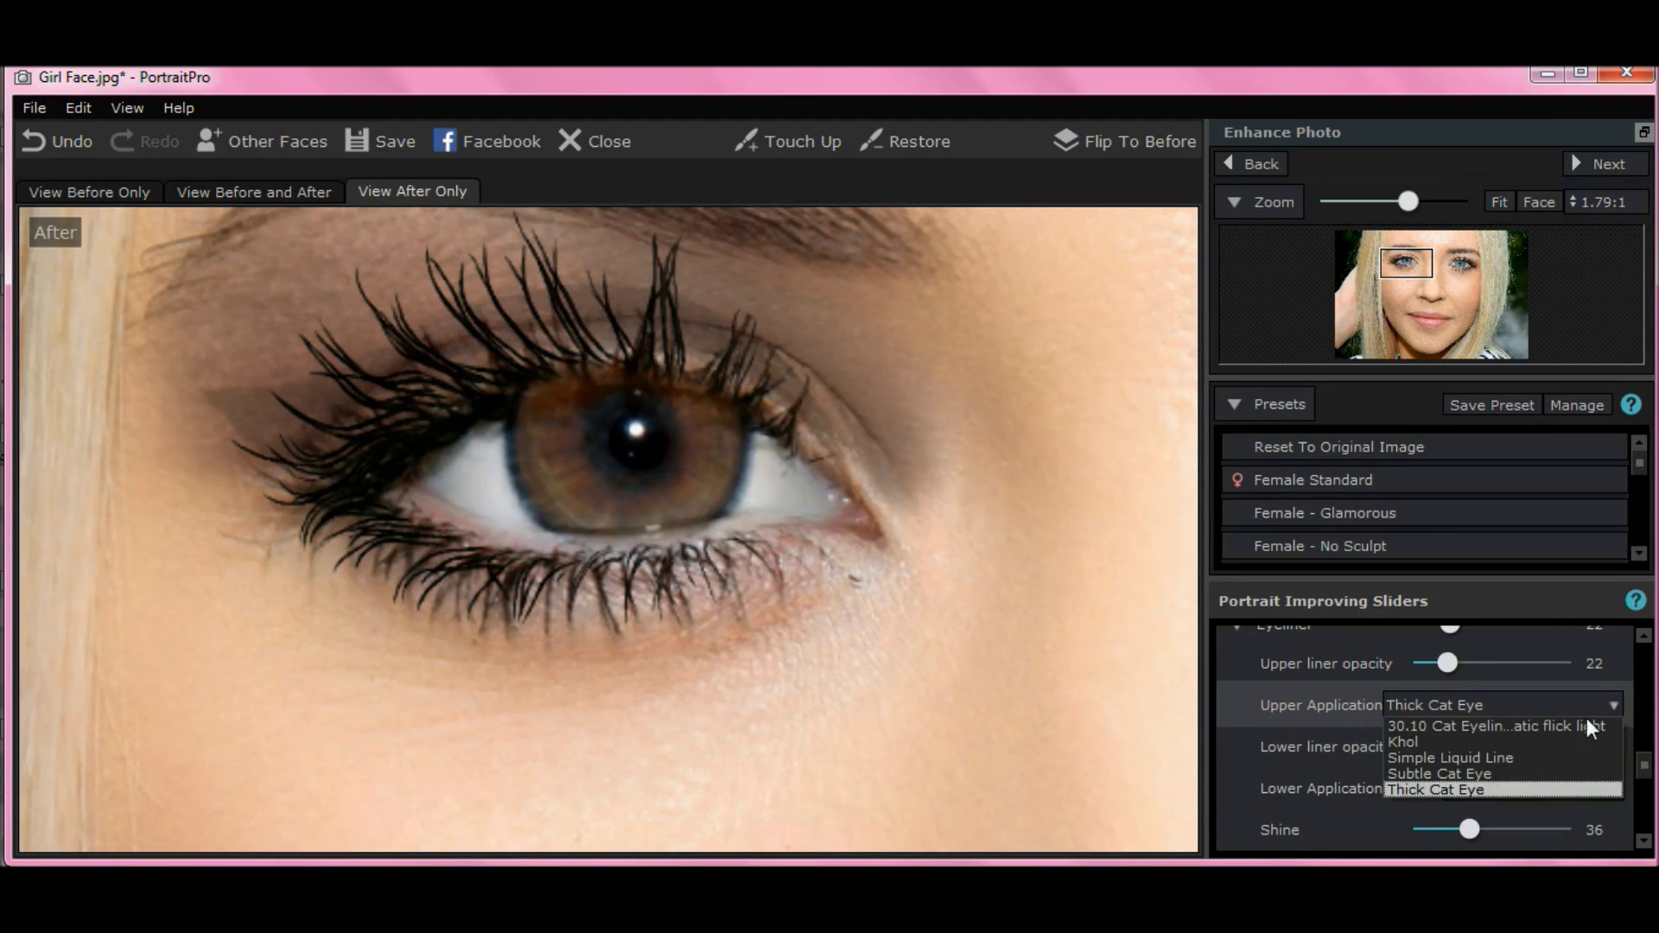
pyautogui.click(1469, 757)
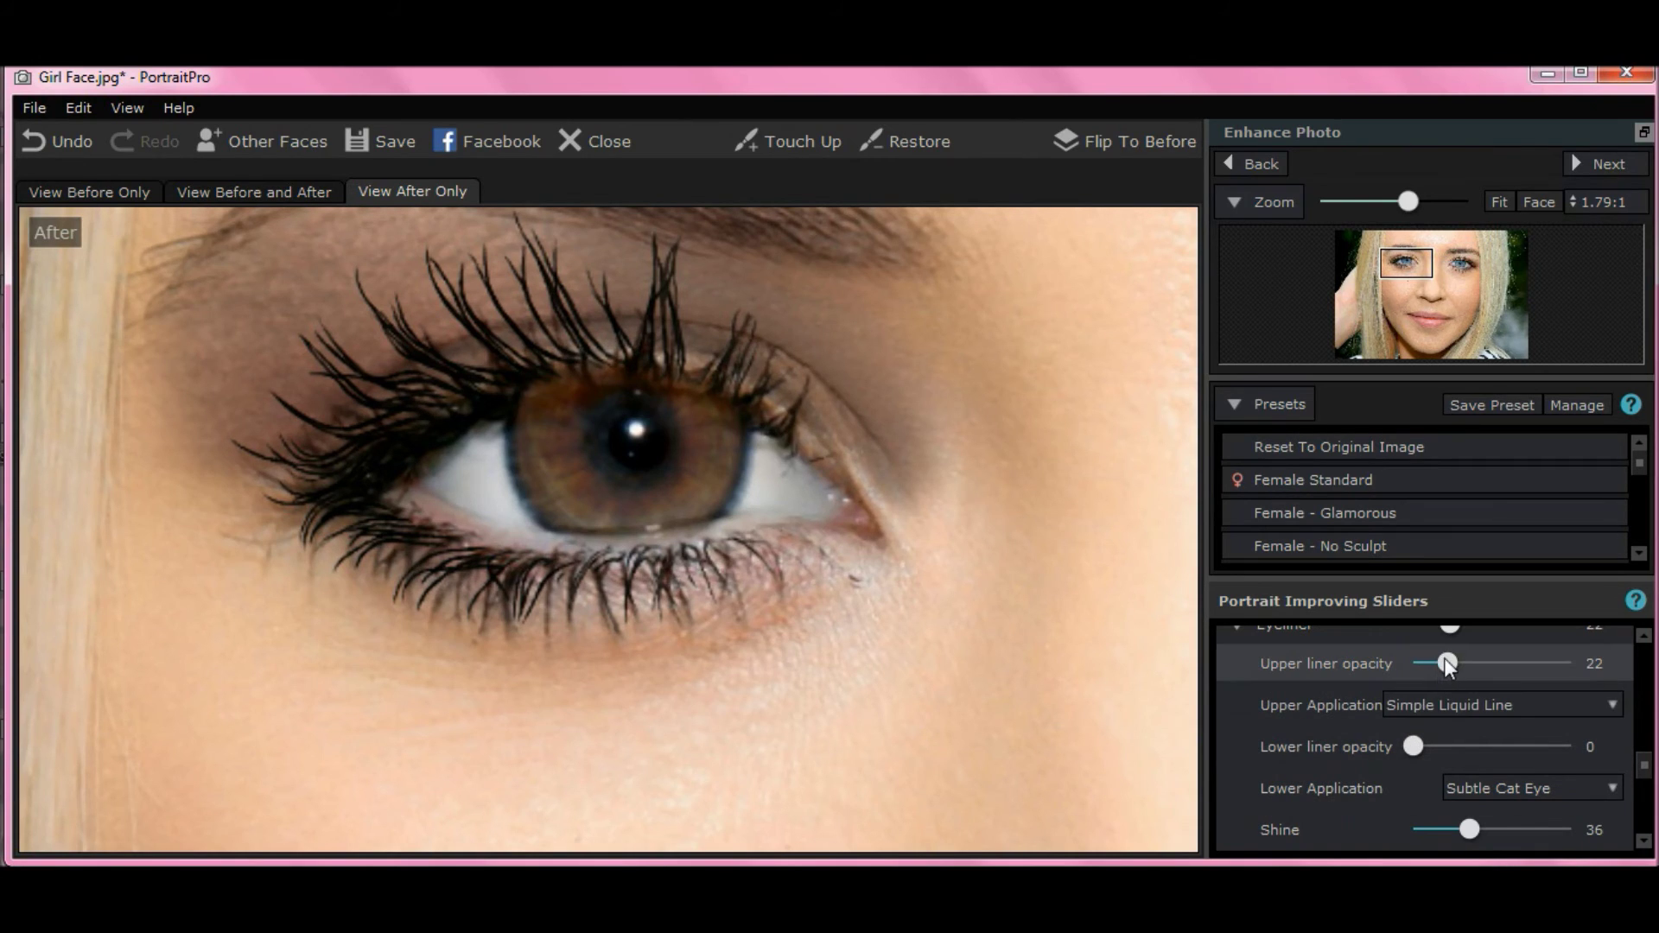
pyautogui.moveTo(1447, 663); pyautogui.dragTo(1529, 676)
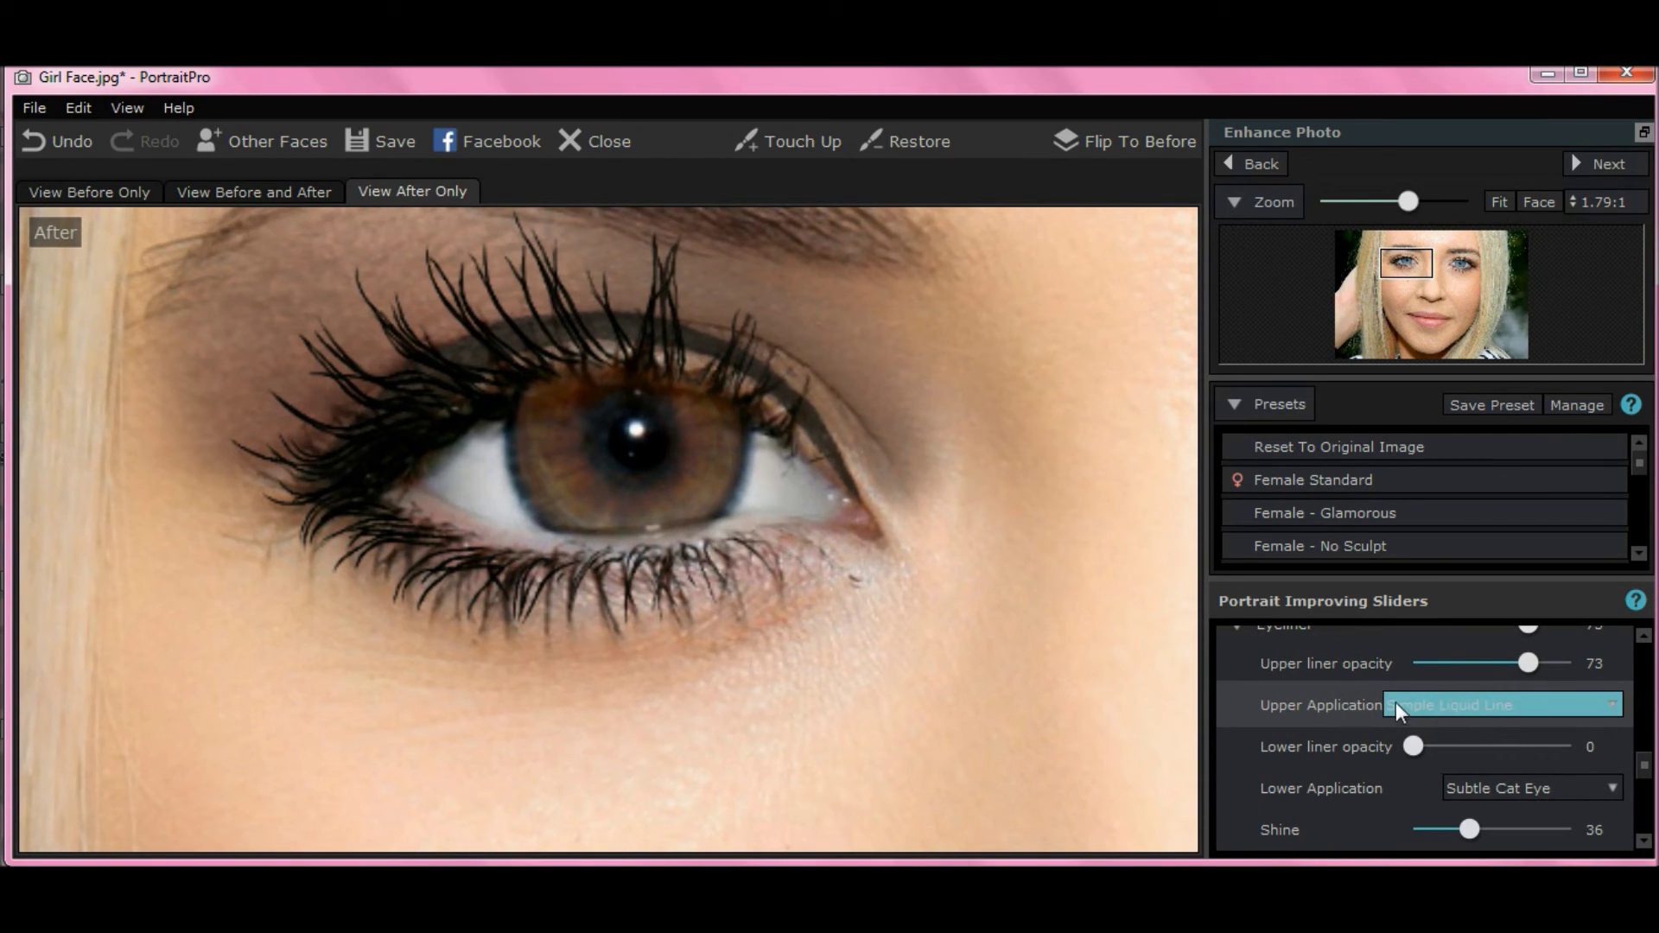
pyautogui.moveTo(1642, 766)
pyautogui.mouseDown()
pyautogui.moveTo(1645, 782)
pyautogui.moveTo(1648, 767)
pyautogui.mouseUp()
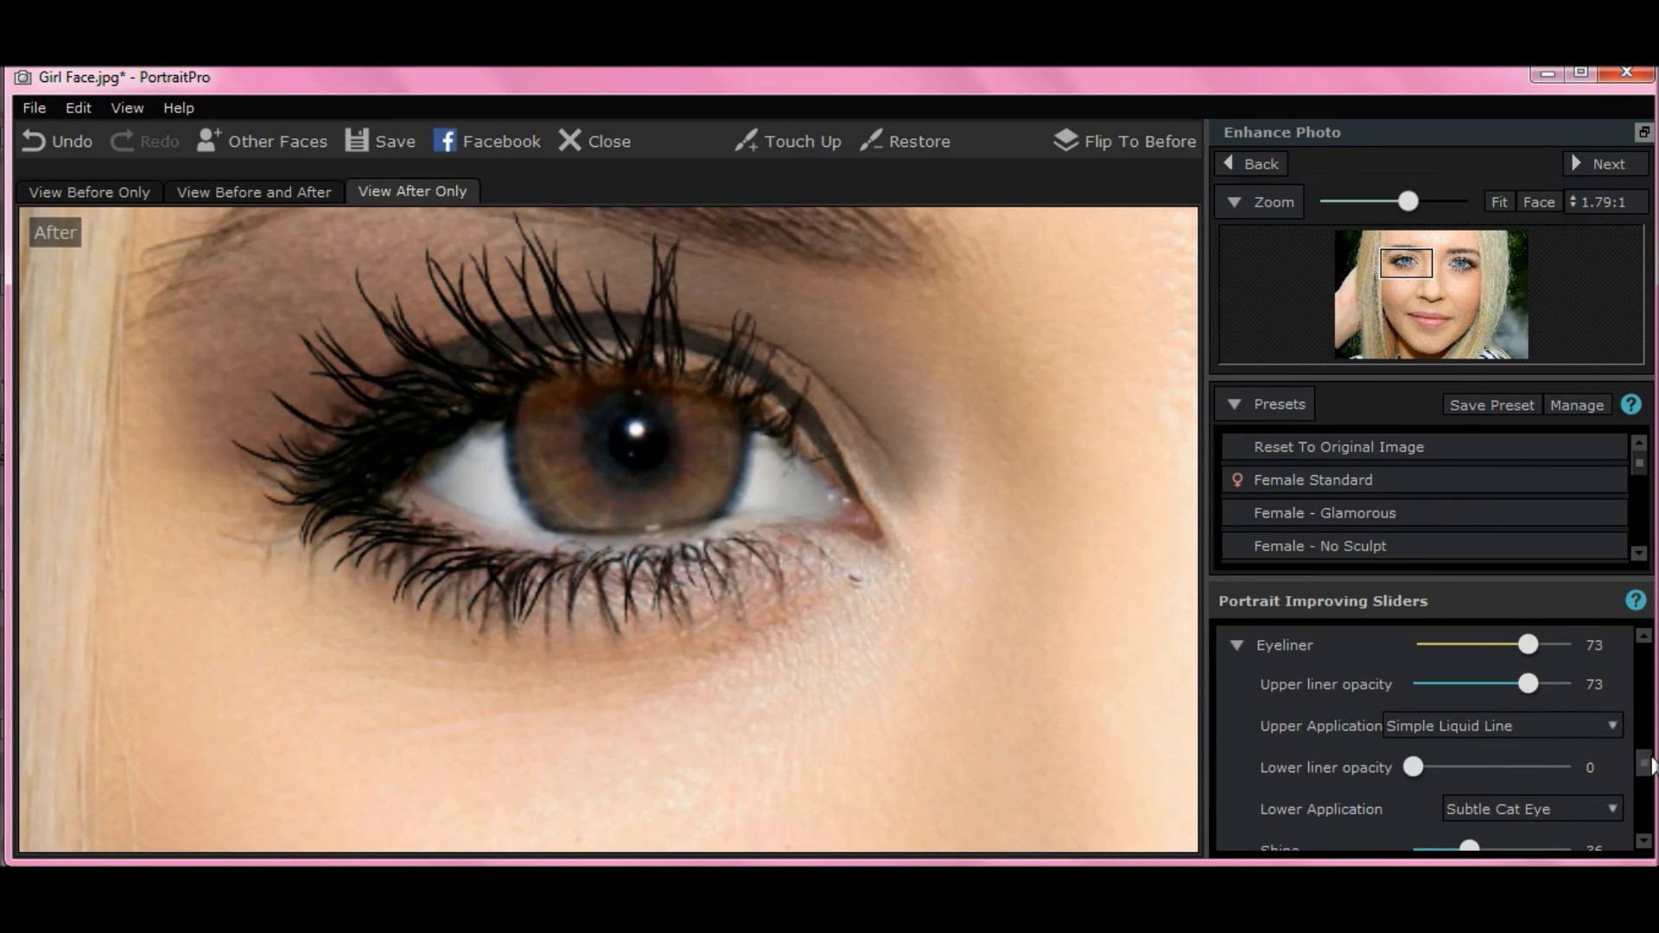
# Undo three times to restore the Khol upper liner at 22, then scroll down
pyautogui.click(78, 142)
pyautogui.click(77, 136)
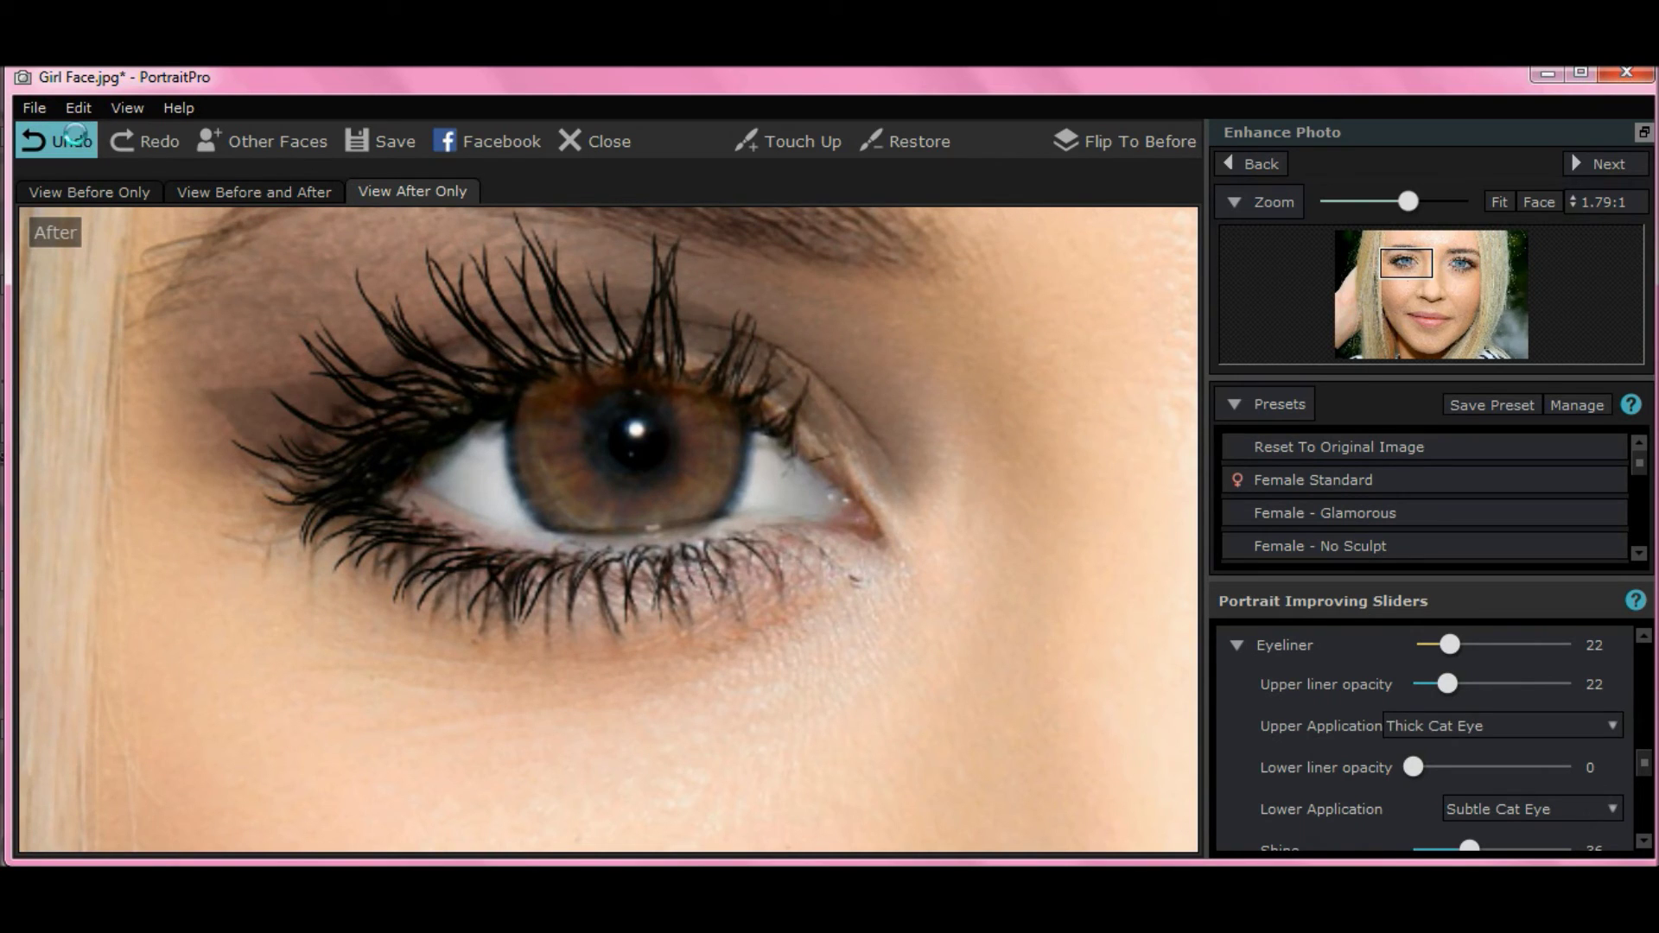
pyautogui.click(76, 136)
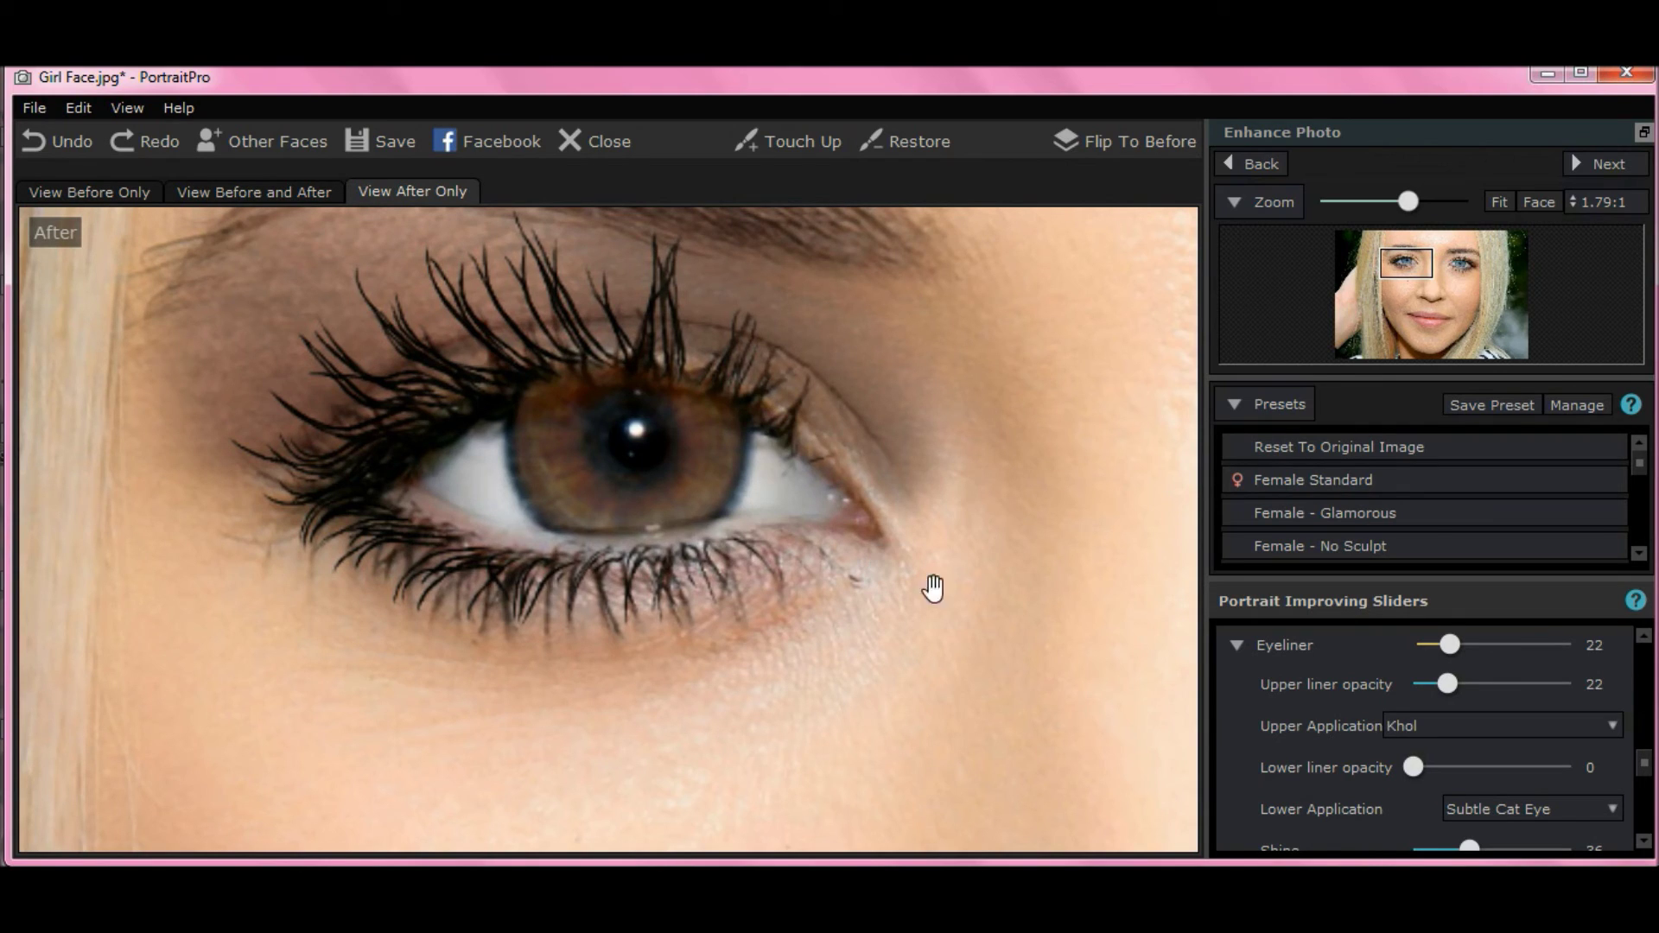
pyautogui.moveTo(1644, 765); pyautogui.dragTo(1644, 804)
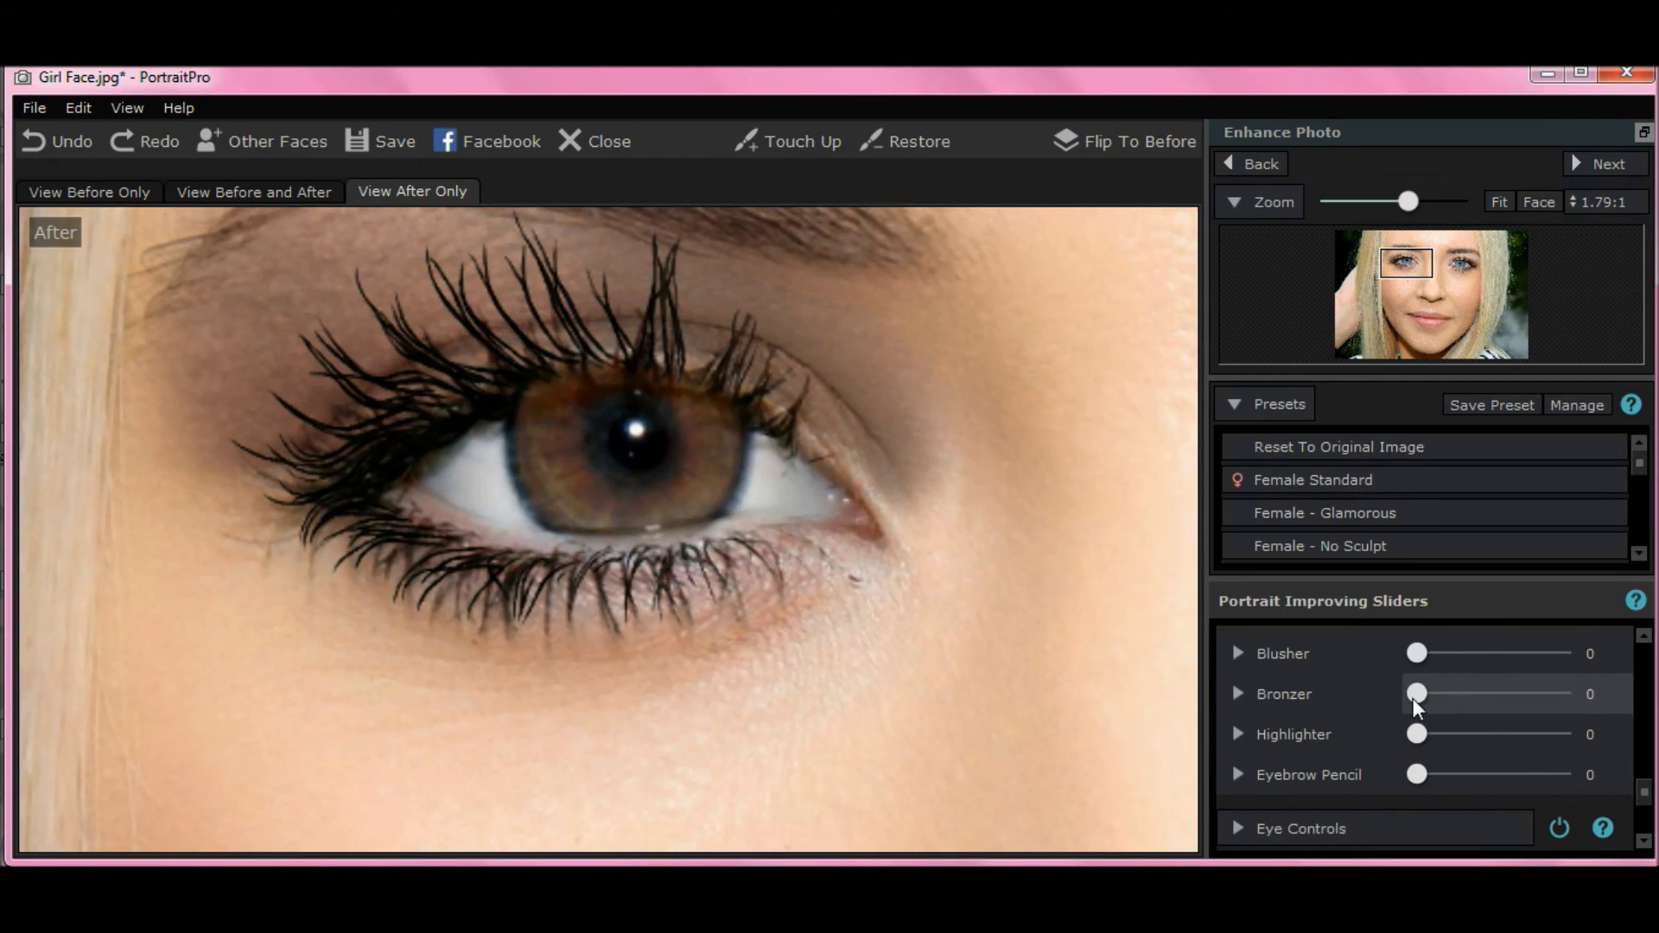
# Expand Eye Controls and scroll down to the Add Contact Lens sliders
pyautogui.moveTo(1644, 796); pyautogui.dragTo(1644, 805)
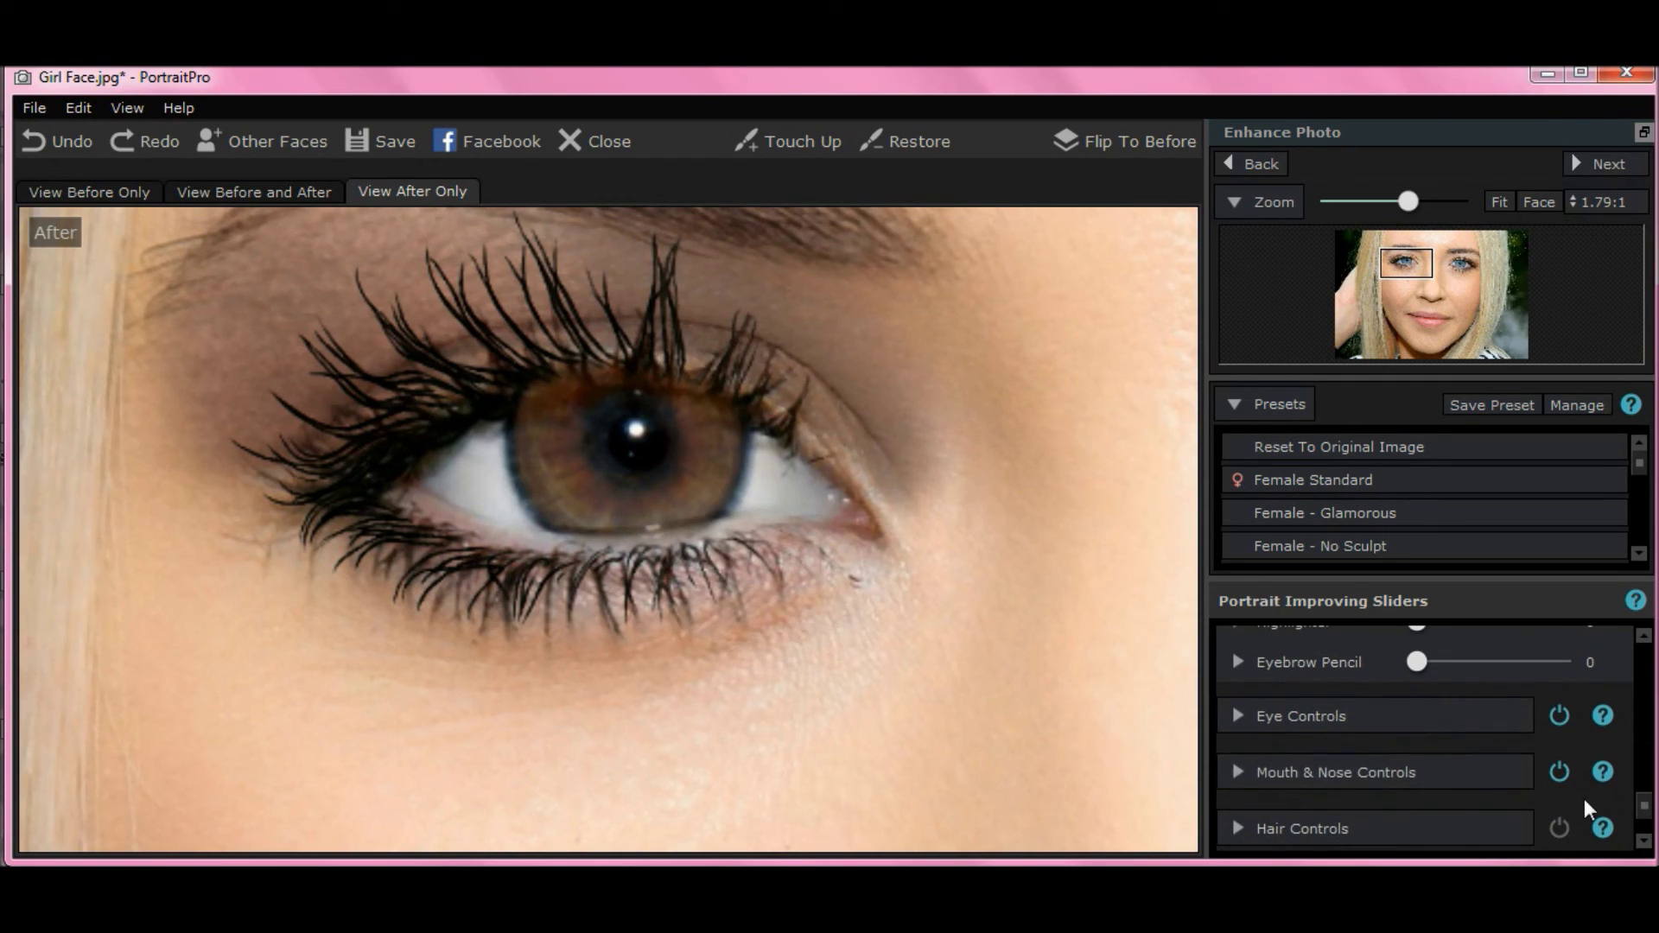
pyautogui.click(1298, 719)
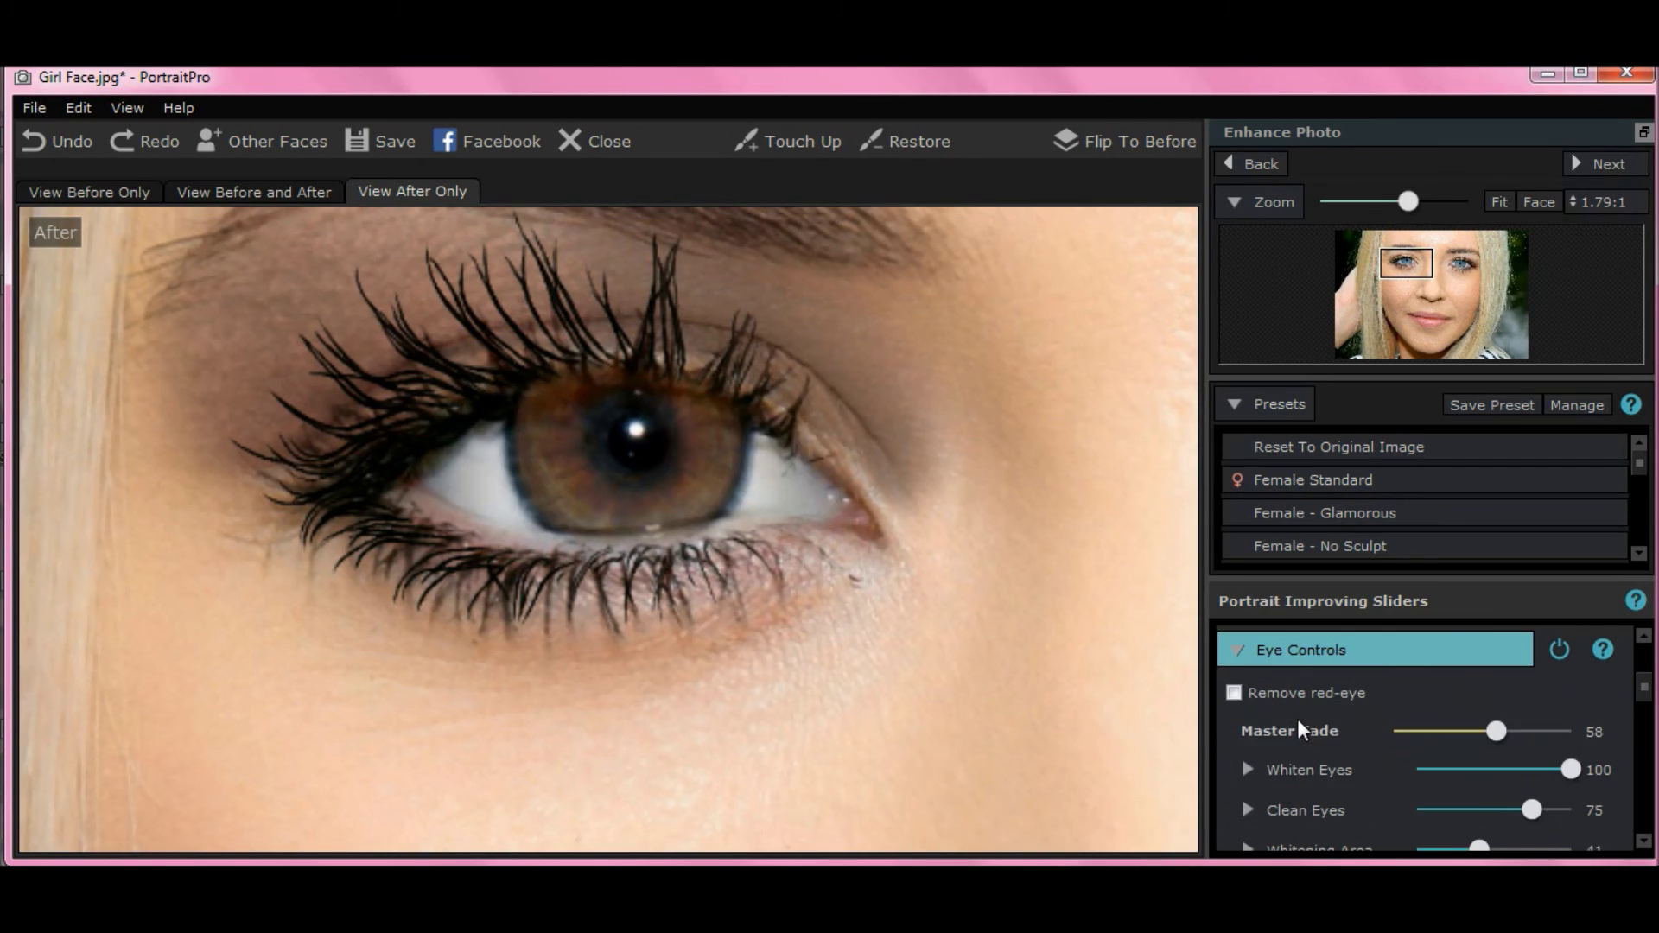
pyautogui.moveTo(1642, 689); pyautogui.dragTo(1645, 778)
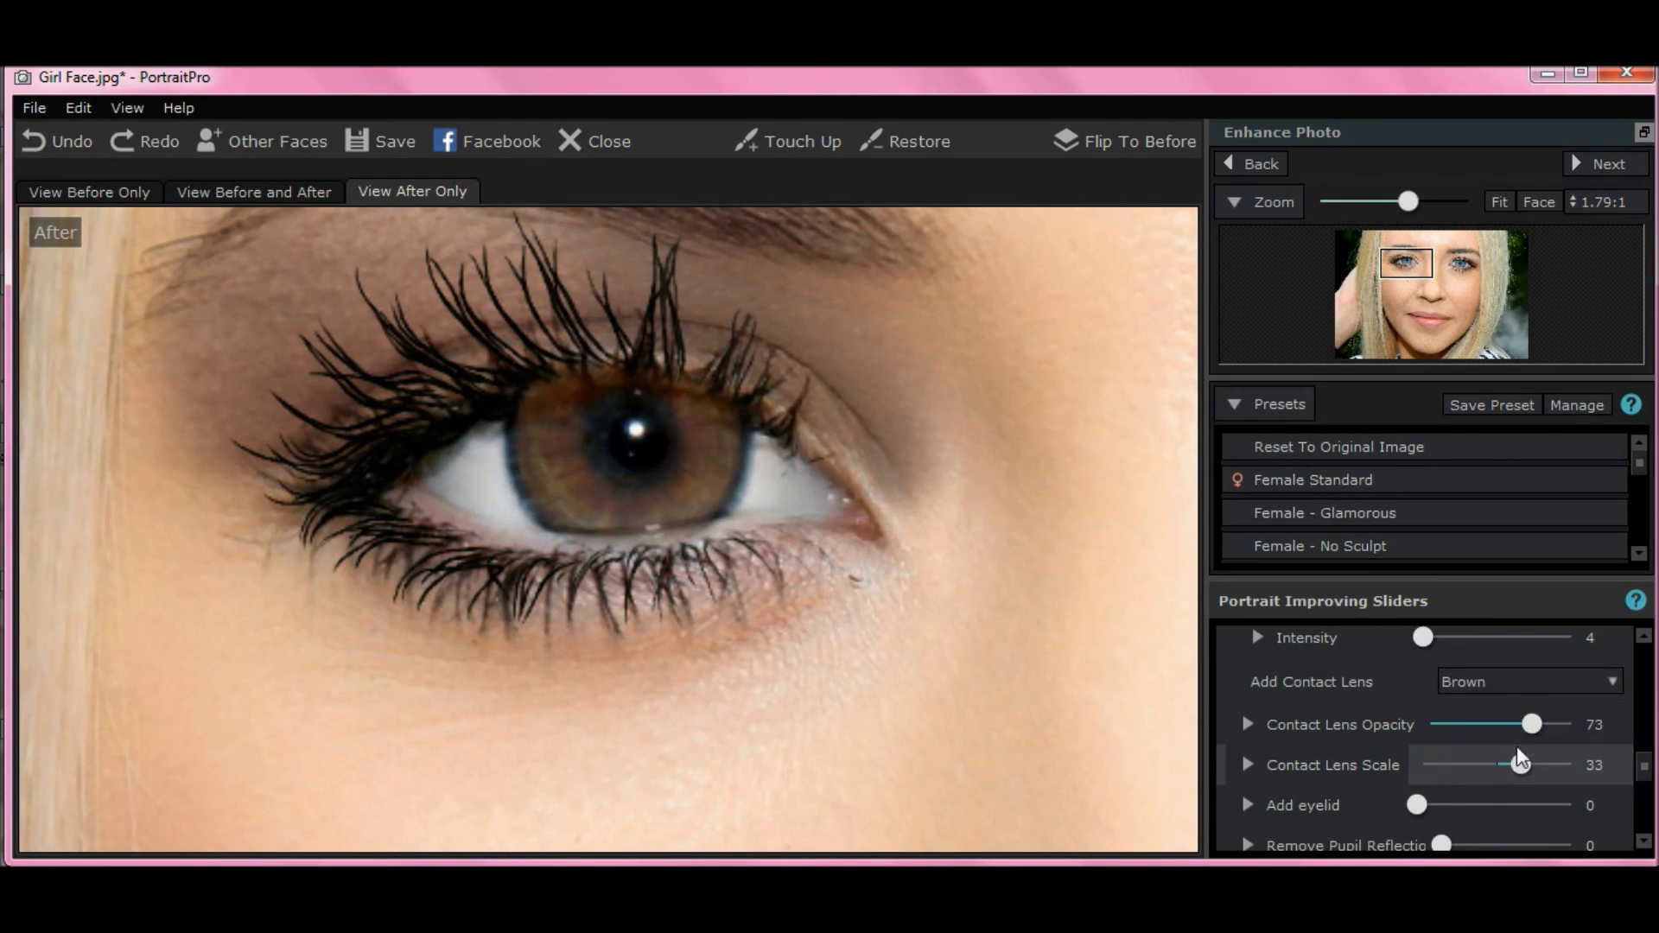
# Set Contact Lens Opacity to 80 and Contact Lens Scale to 100
pyautogui.moveTo(1530, 724)
pyautogui.mouseDown()
pyautogui.moveTo(1472, 728)
pyautogui.moveTo(1545, 724)
pyautogui.mouseUp()
pyautogui.moveTo(1522, 764); pyautogui.dragTo(1392, 766)
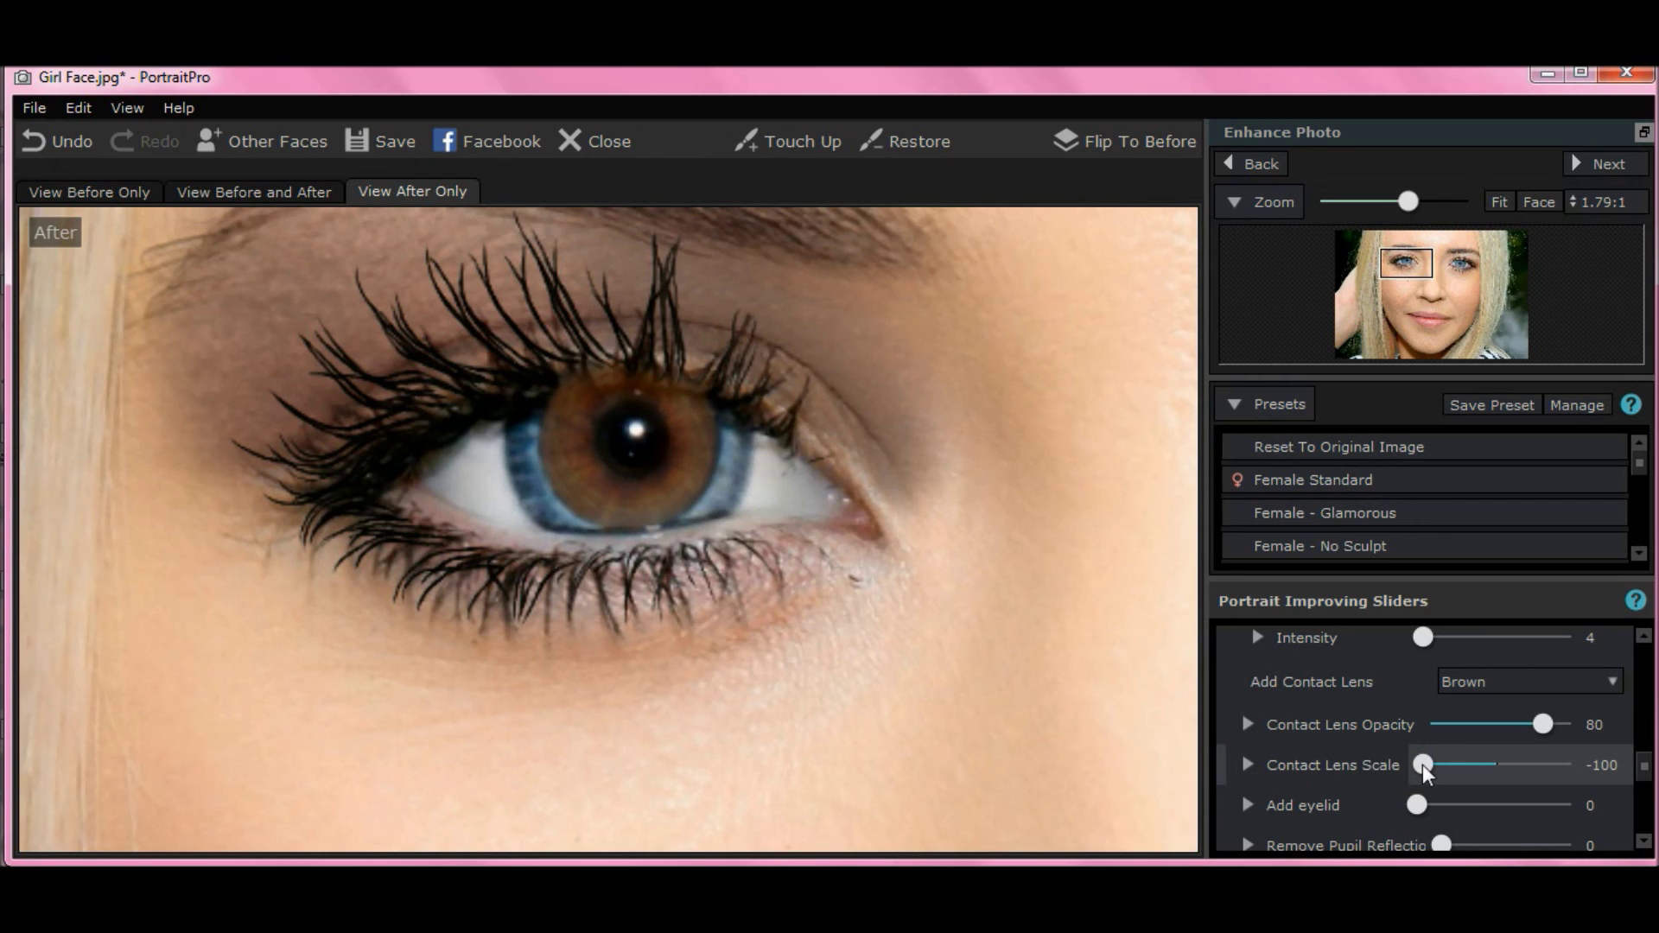
pyautogui.moveTo(1422, 764); pyautogui.dragTo(1586, 769)
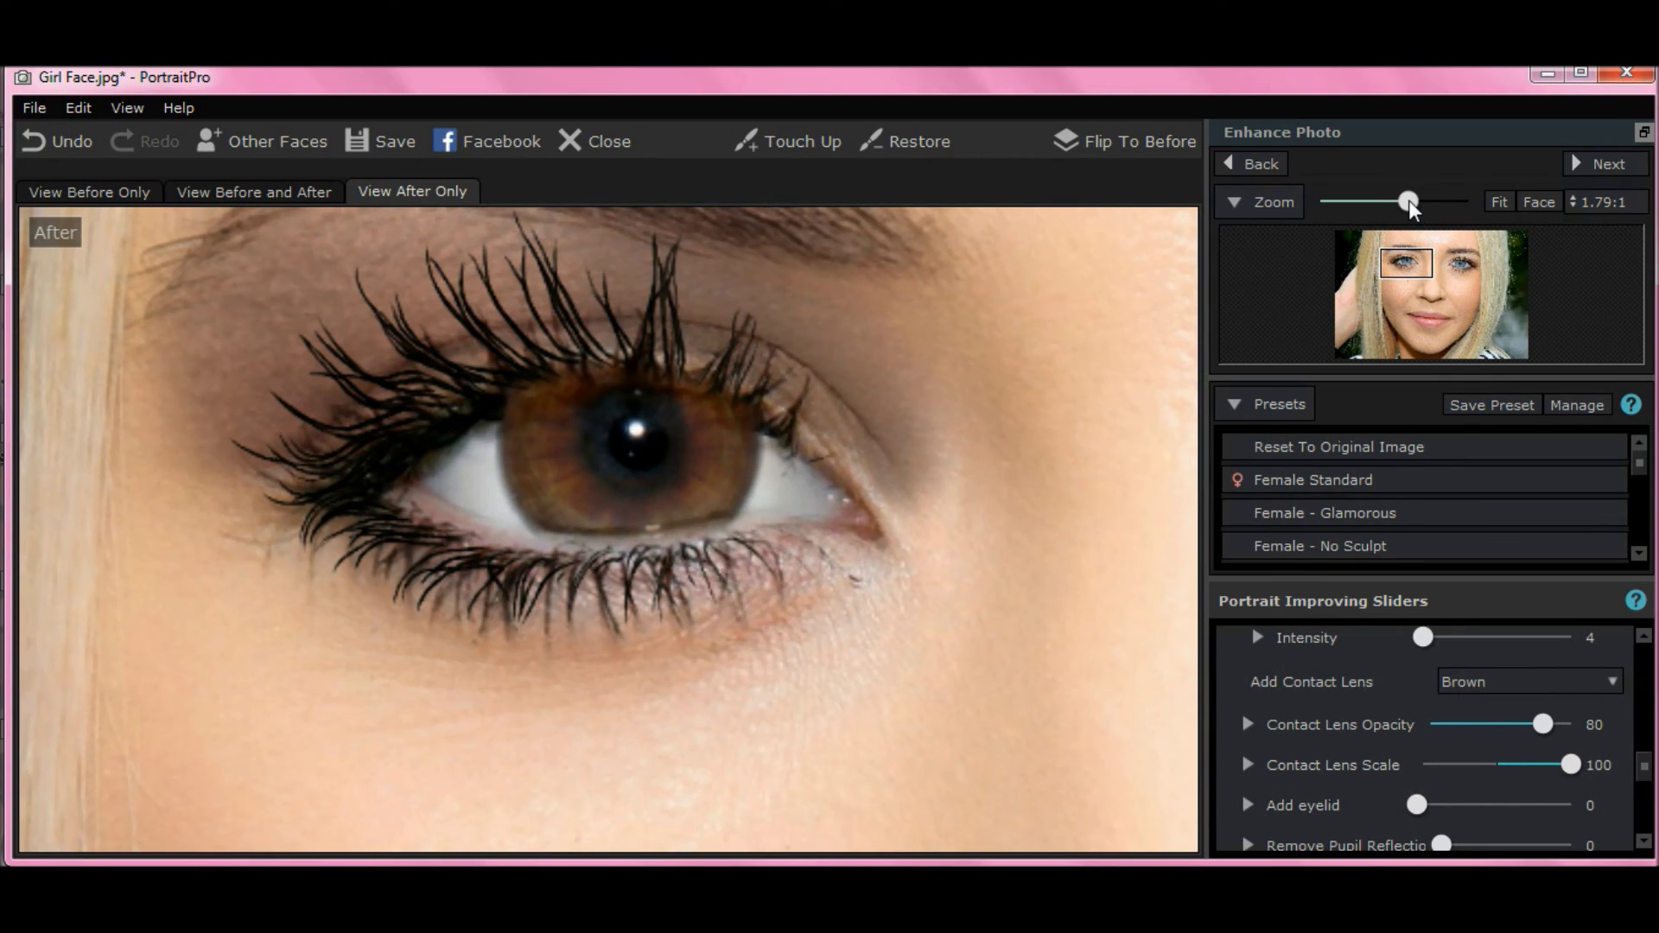
# Zoom in further, pan up to include the brow, and reduce the Contact Lens Scale slightly
pyautogui.moveTo(1409, 198); pyautogui.dragTo(1418, 201)
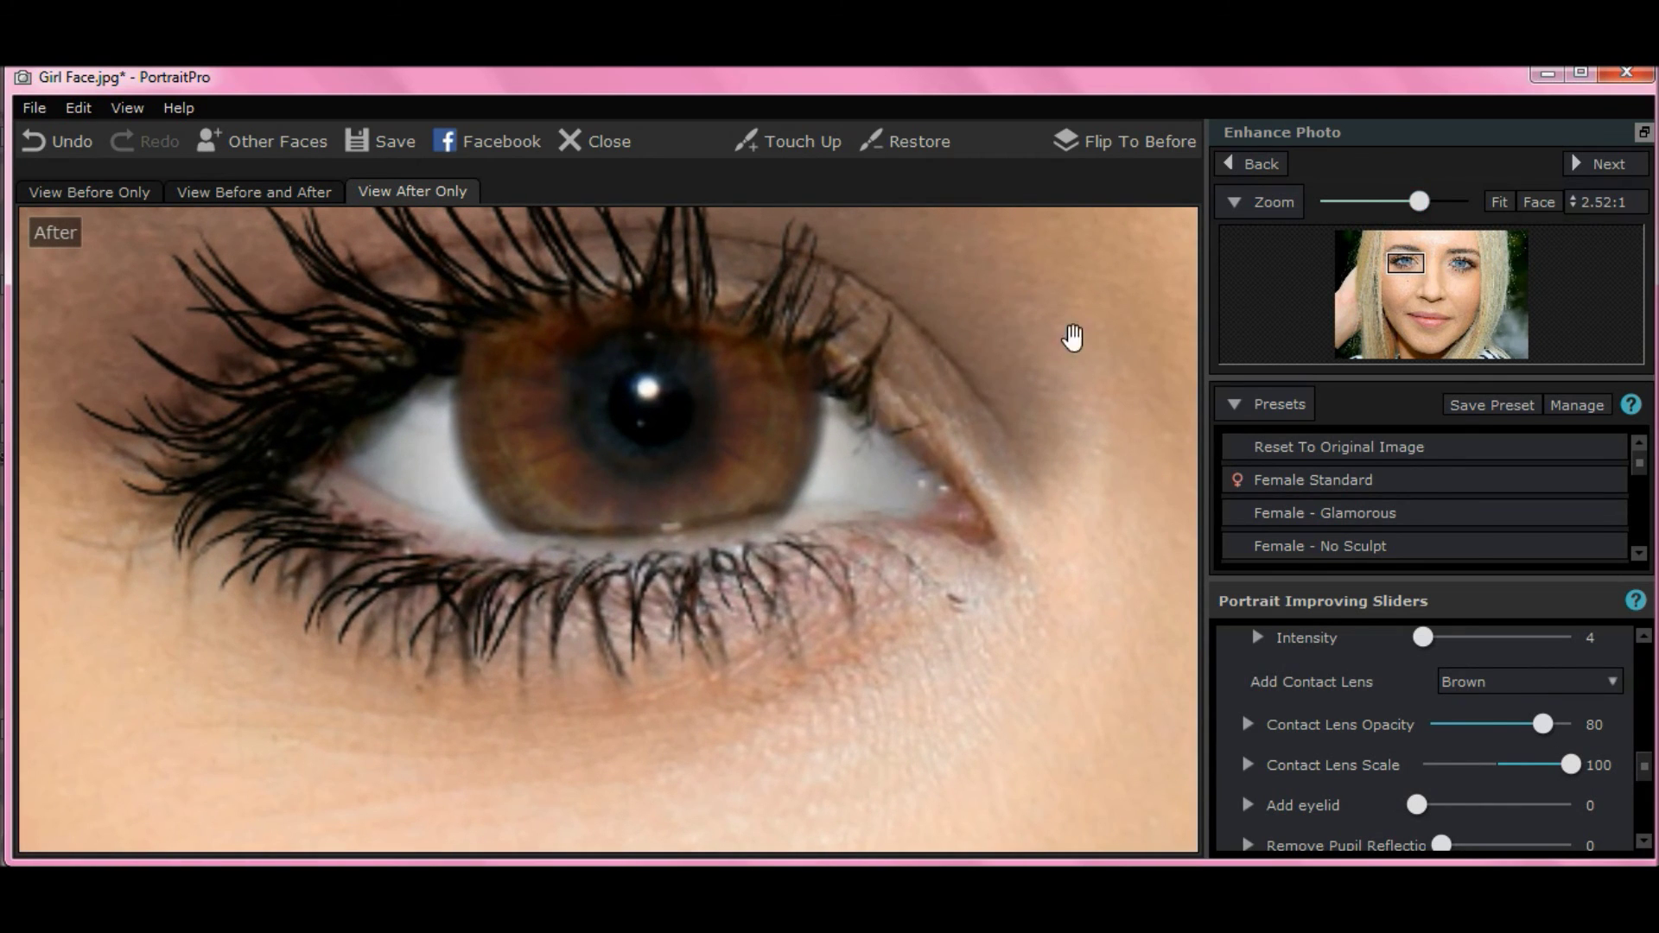
pyautogui.moveTo(1421, 264); pyautogui.dragTo(1420, 260)
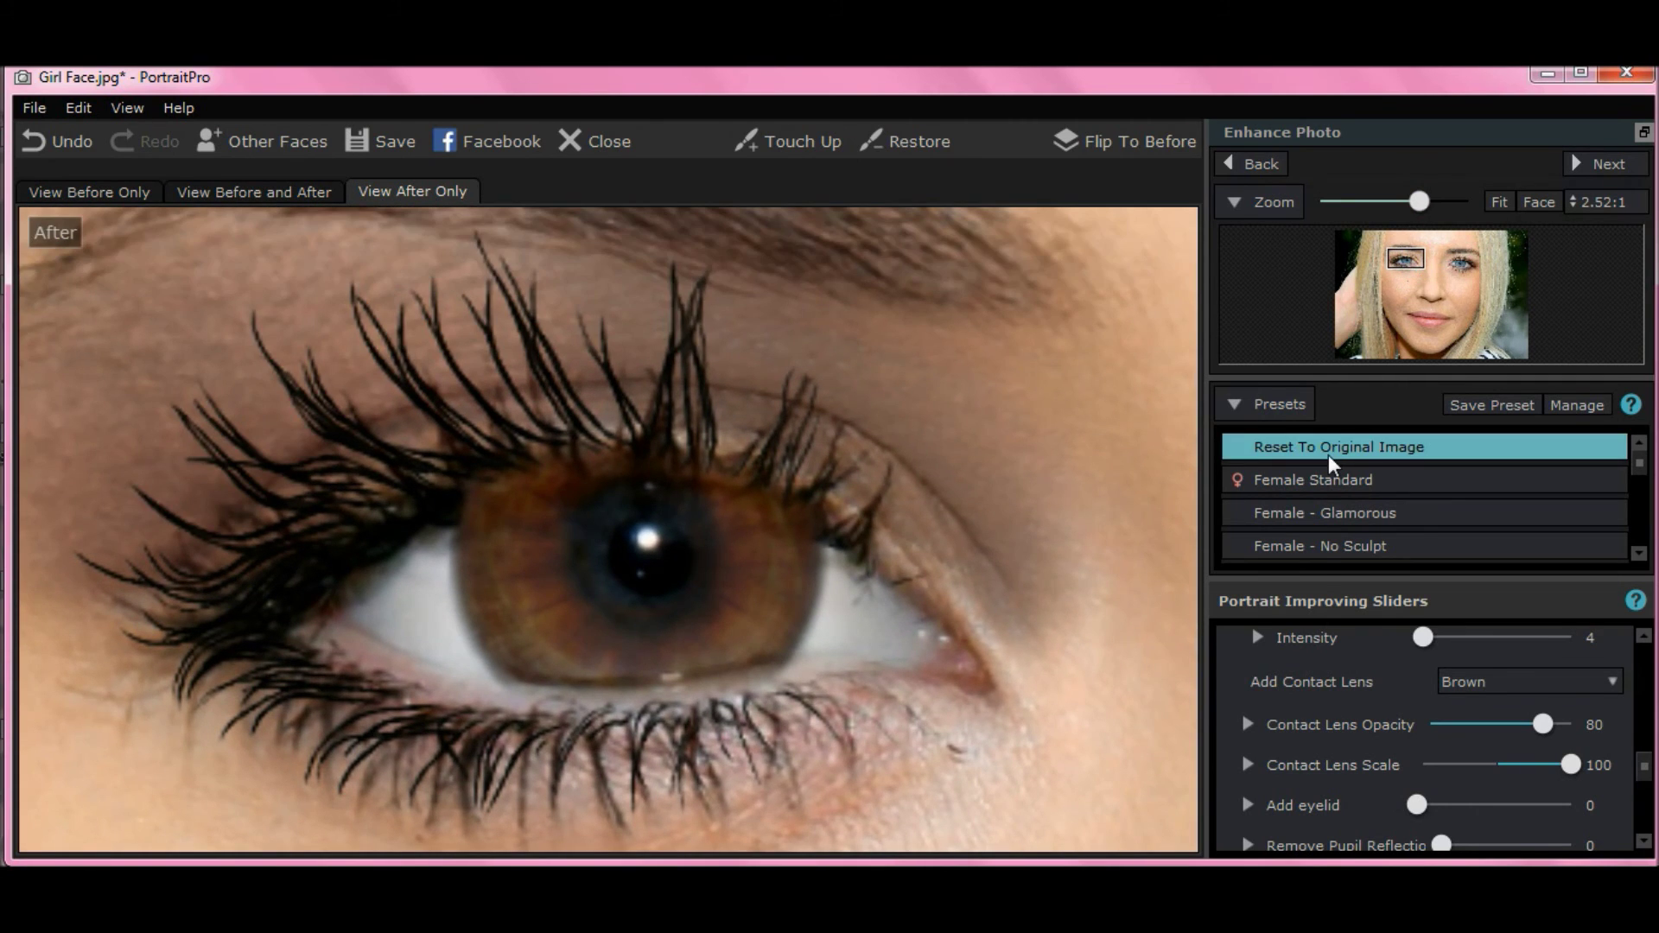
pyautogui.moveTo(1331, 464)
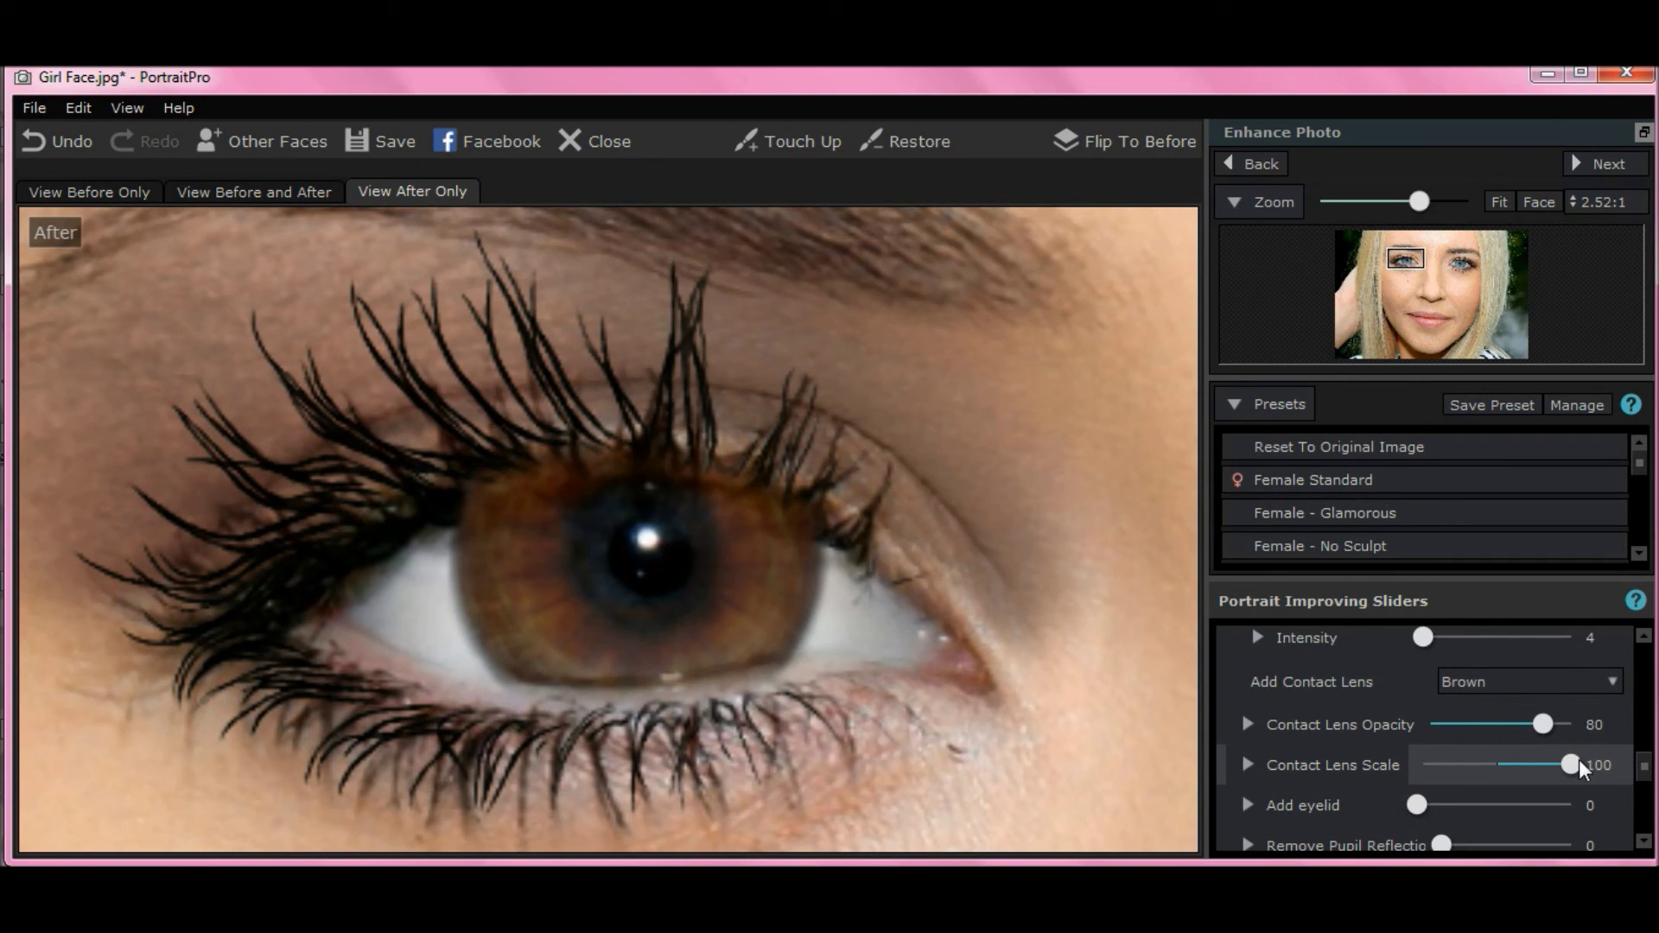
pyautogui.moveTo(1569, 762); pyautogui.dragTo(1625, 819)
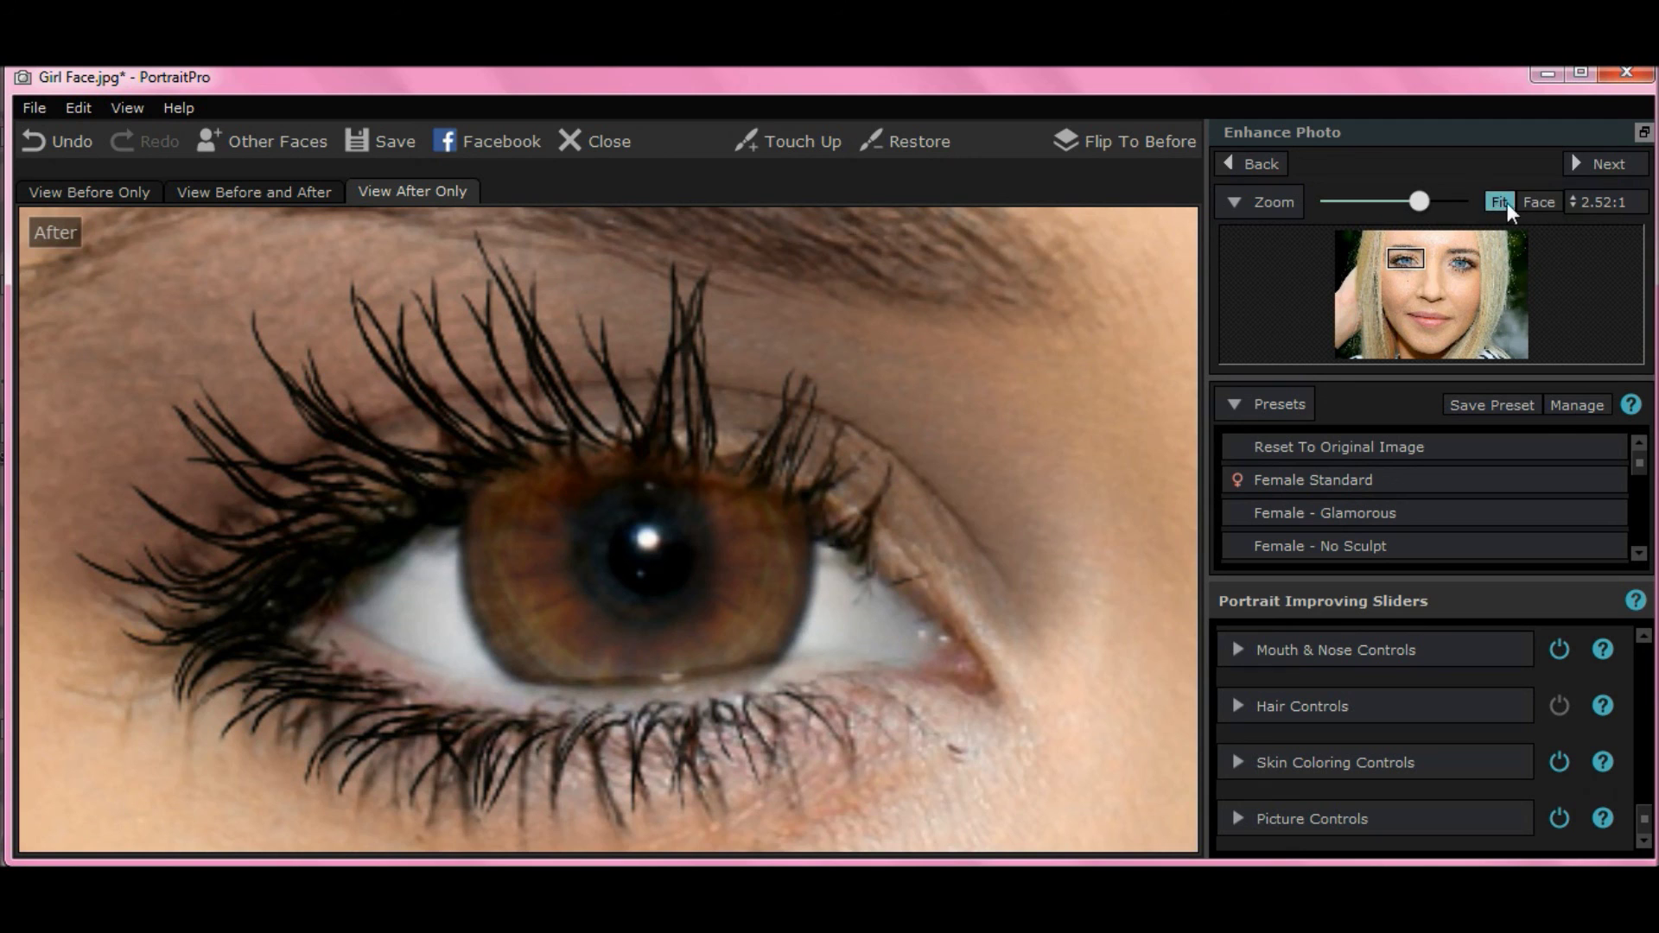
# Fit the portrait, zoom in on both eyes, then zoom back out to the full face
pyautogui.click(1532, 202)
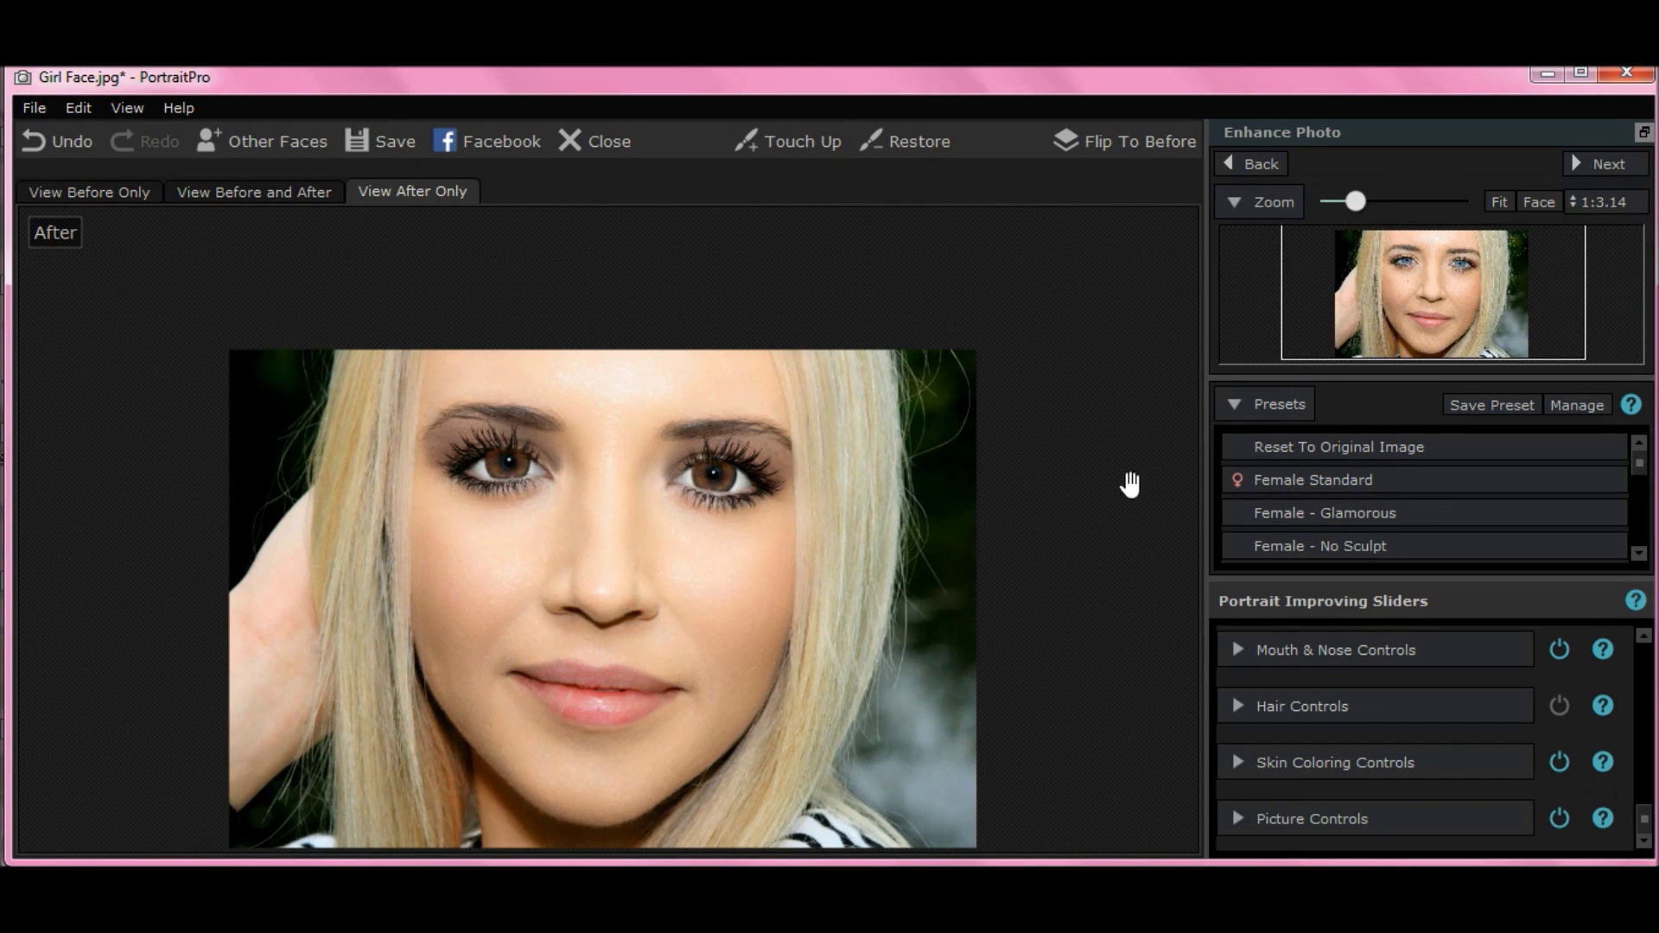
pyautogui.moveTo(1357, 195); pyautogui.dragTo(1391, 195)
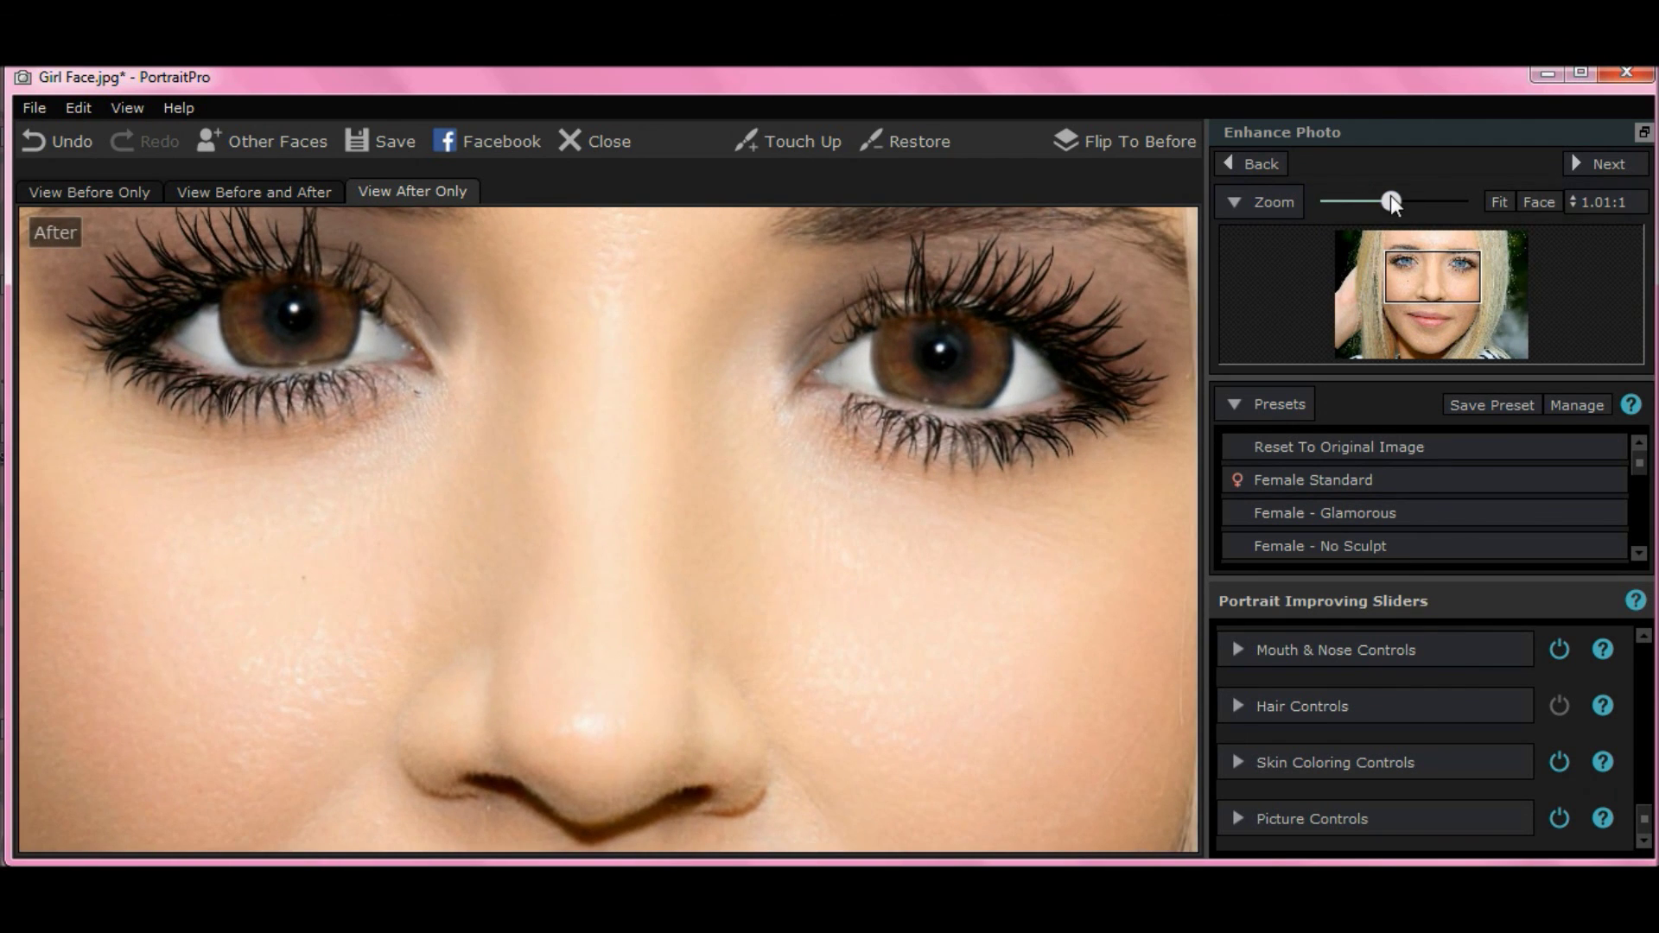
pyautogui.moveTo(1391, 195); pyautogui.dragTo(1376, 195)
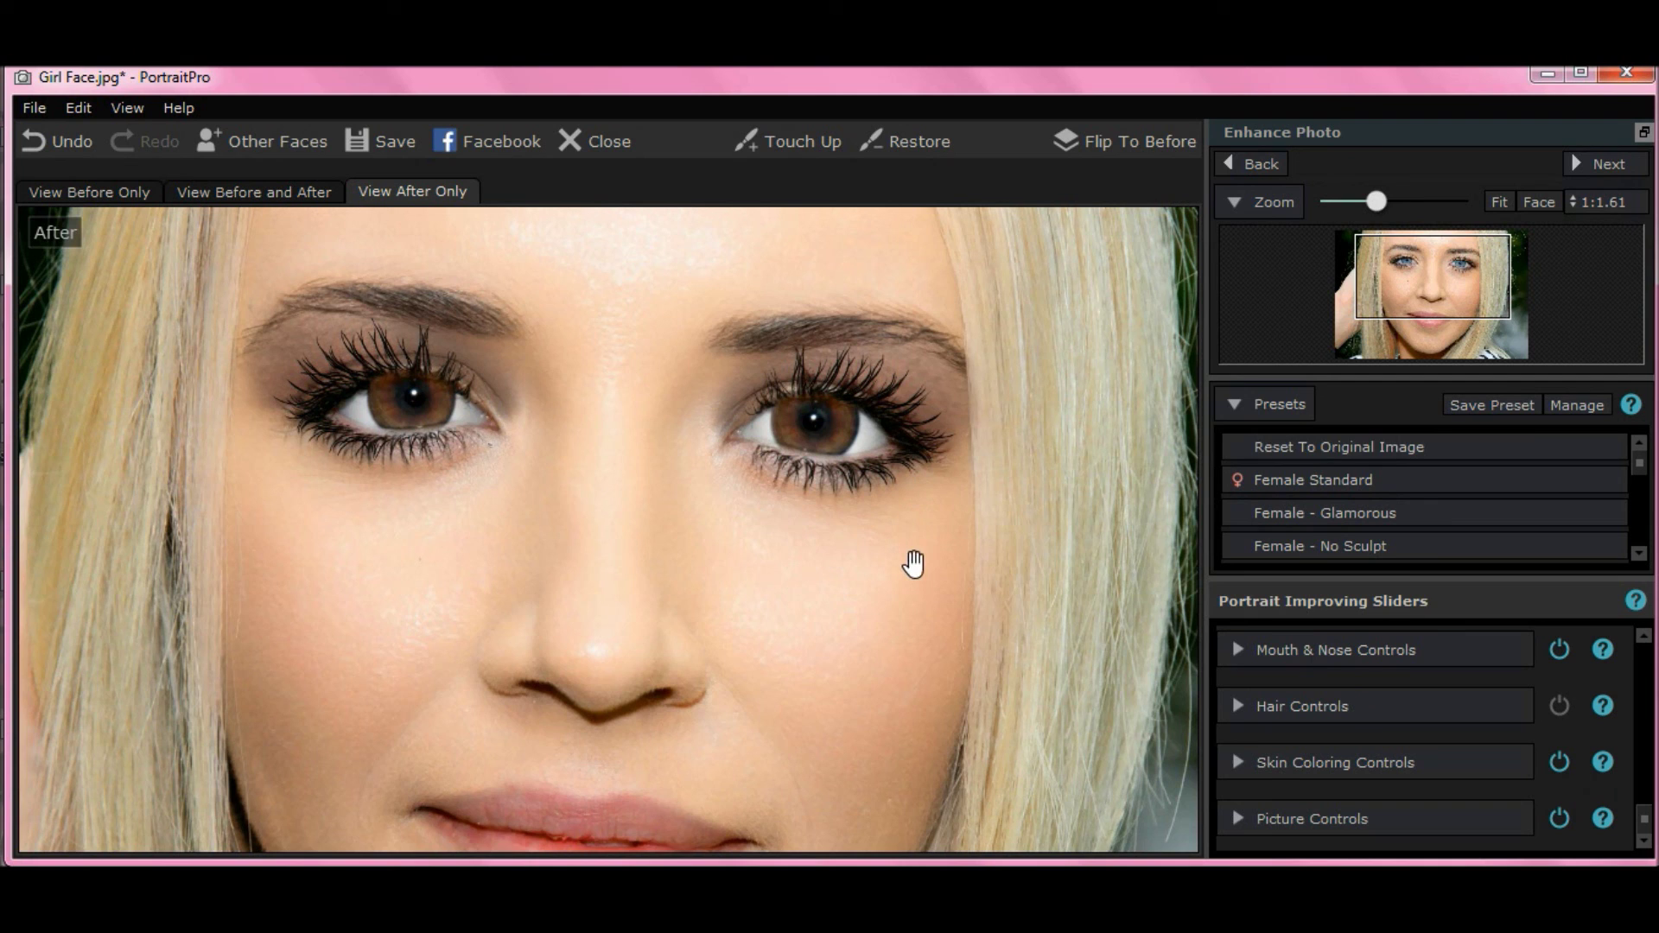
pyautogui.moveTo(1384, 204); pyautogui.dragTo(1358, 202)
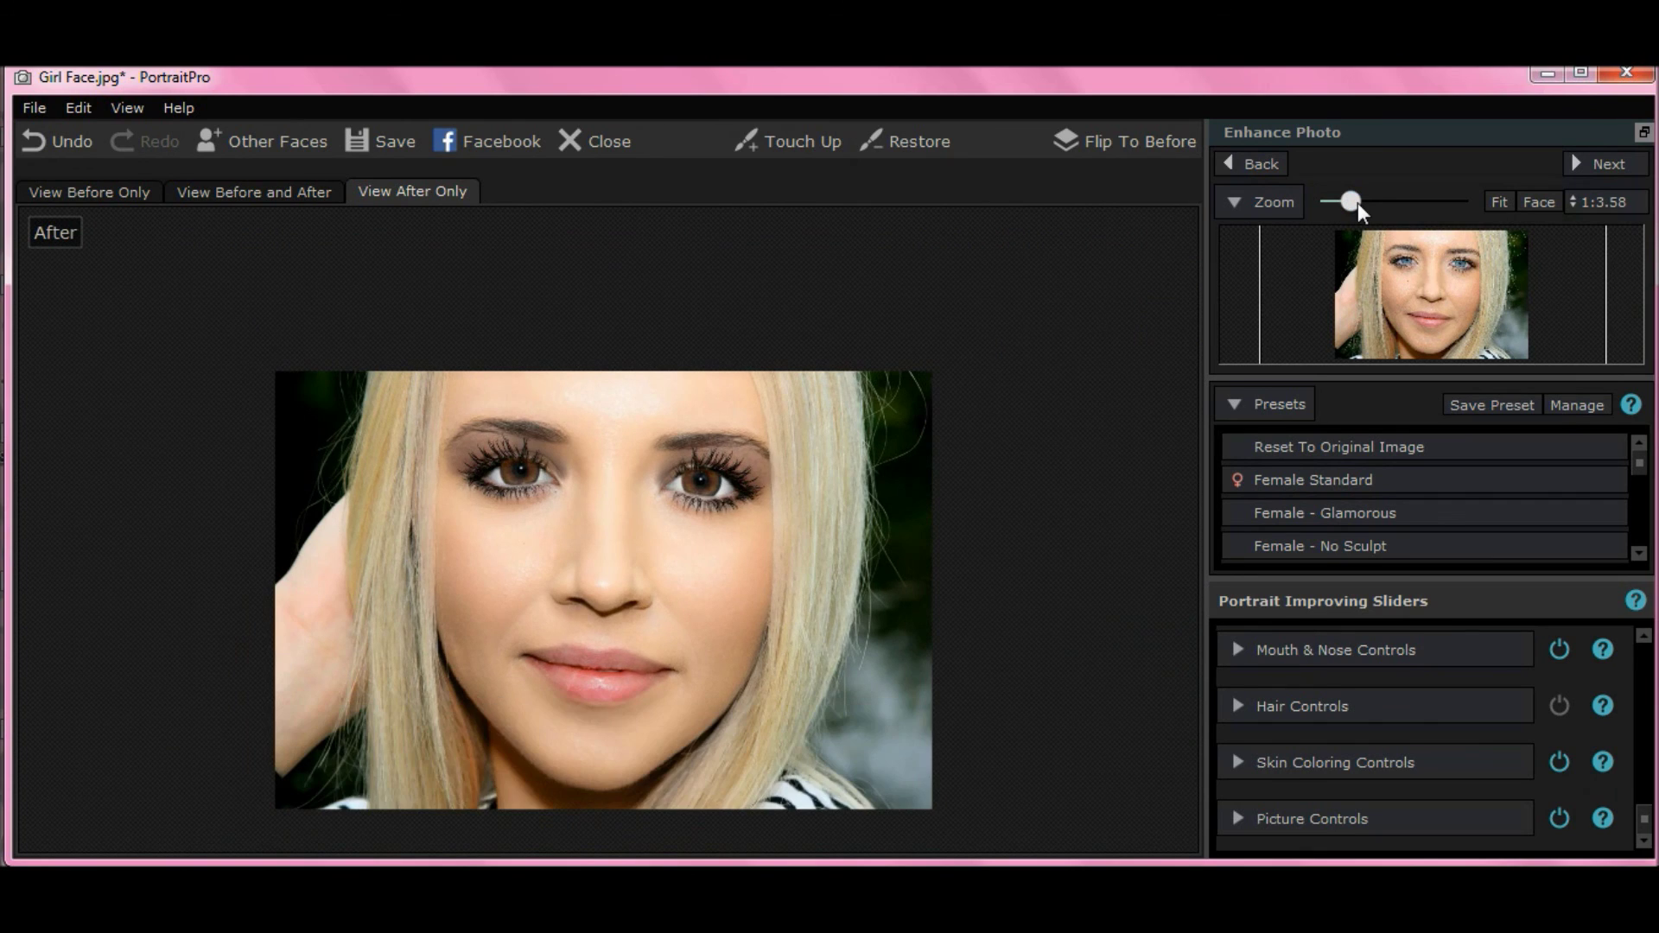